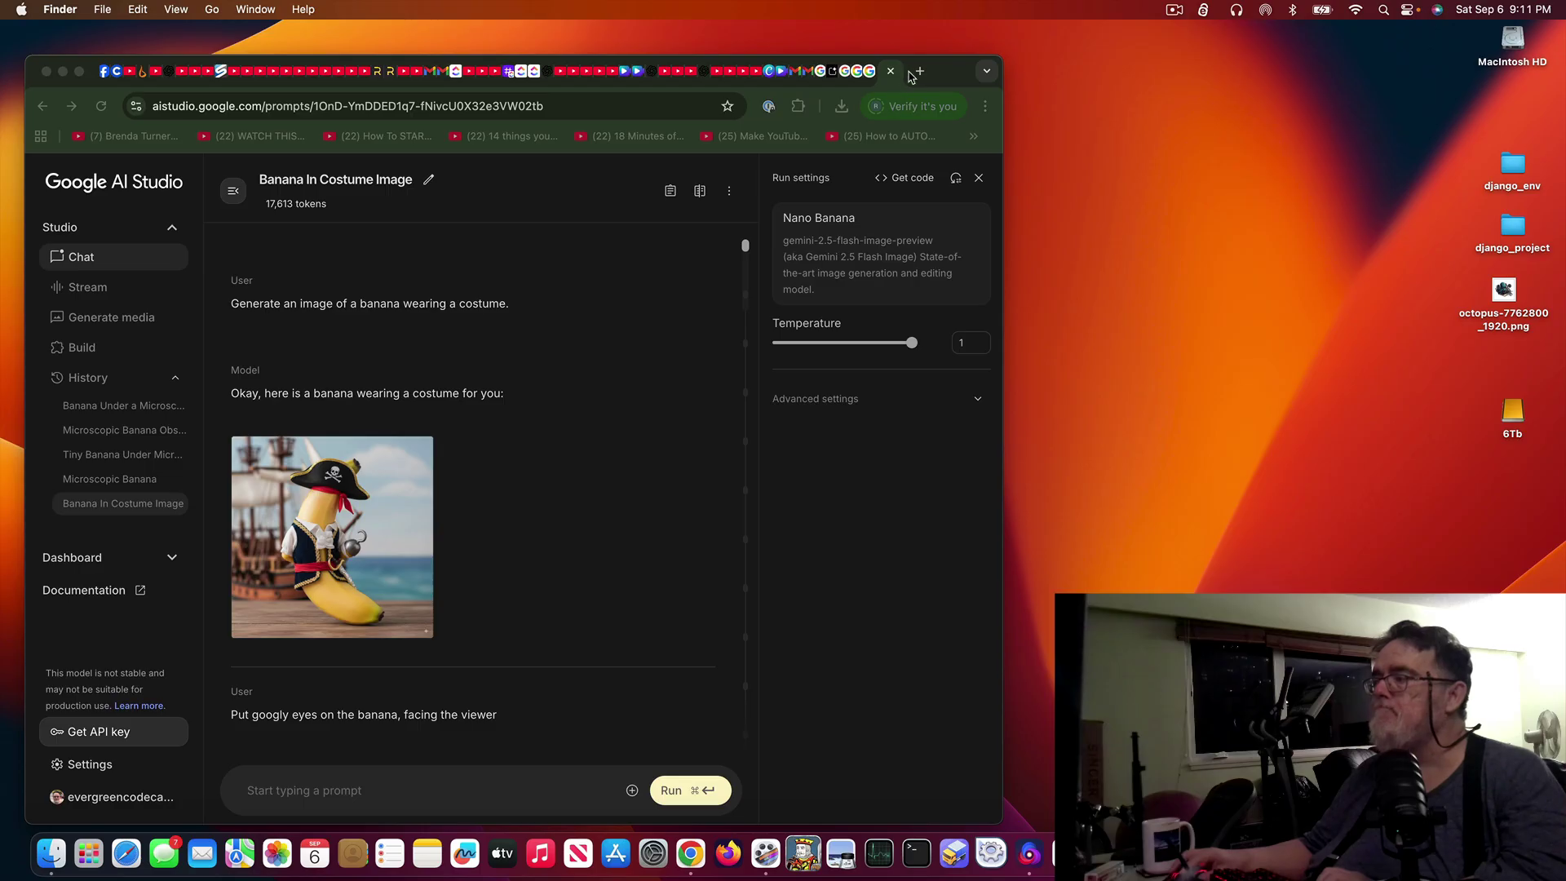
Open the pixabay.com website in a new browser tab
click(919, 72)
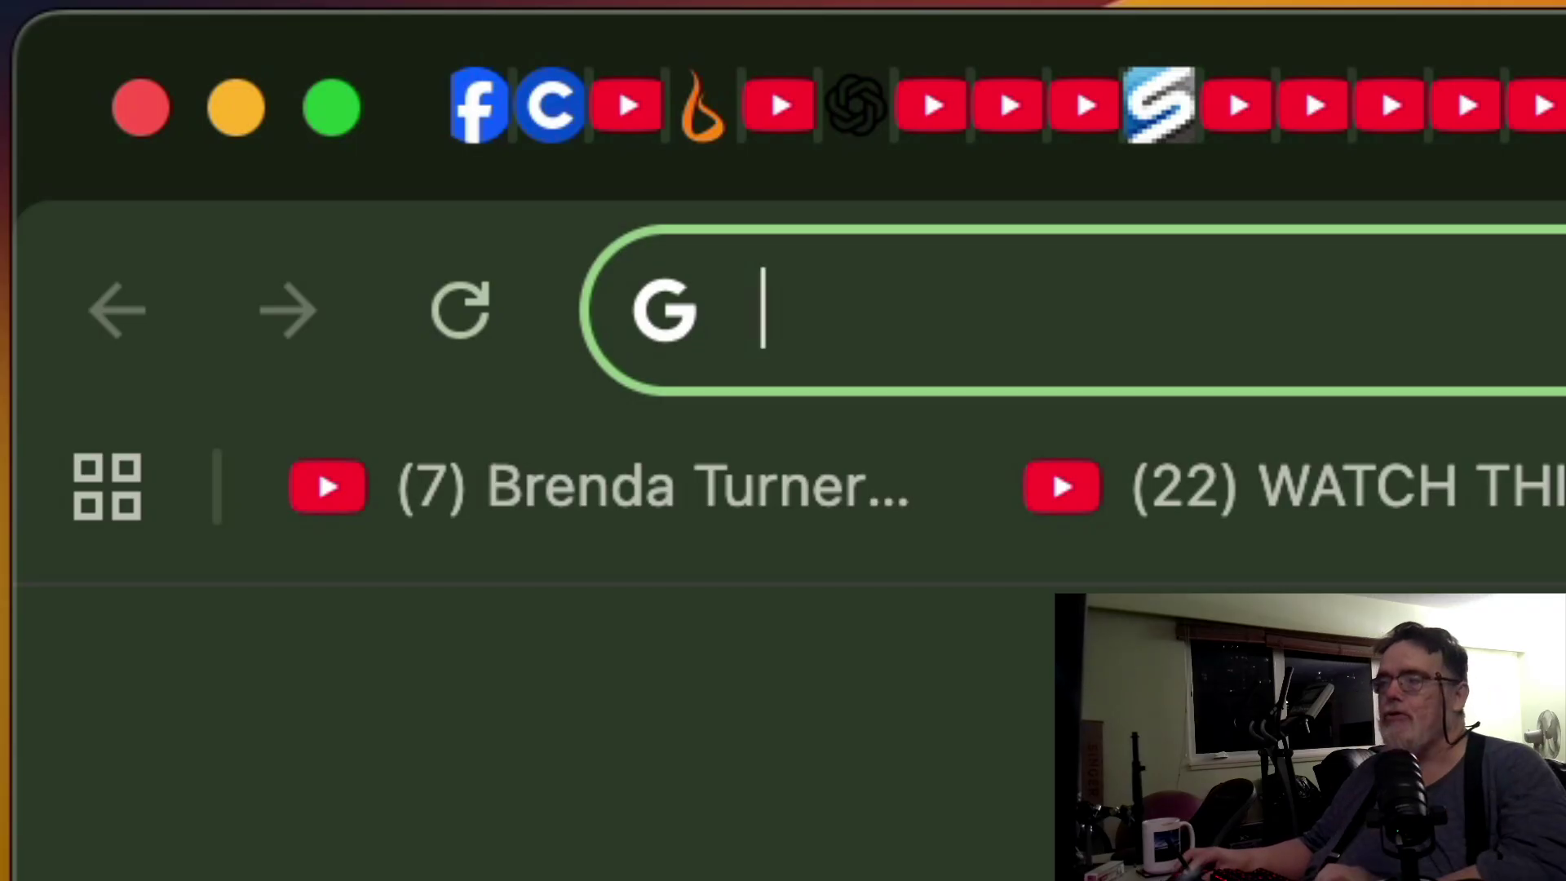
click(826, 310)
text(pixaba)
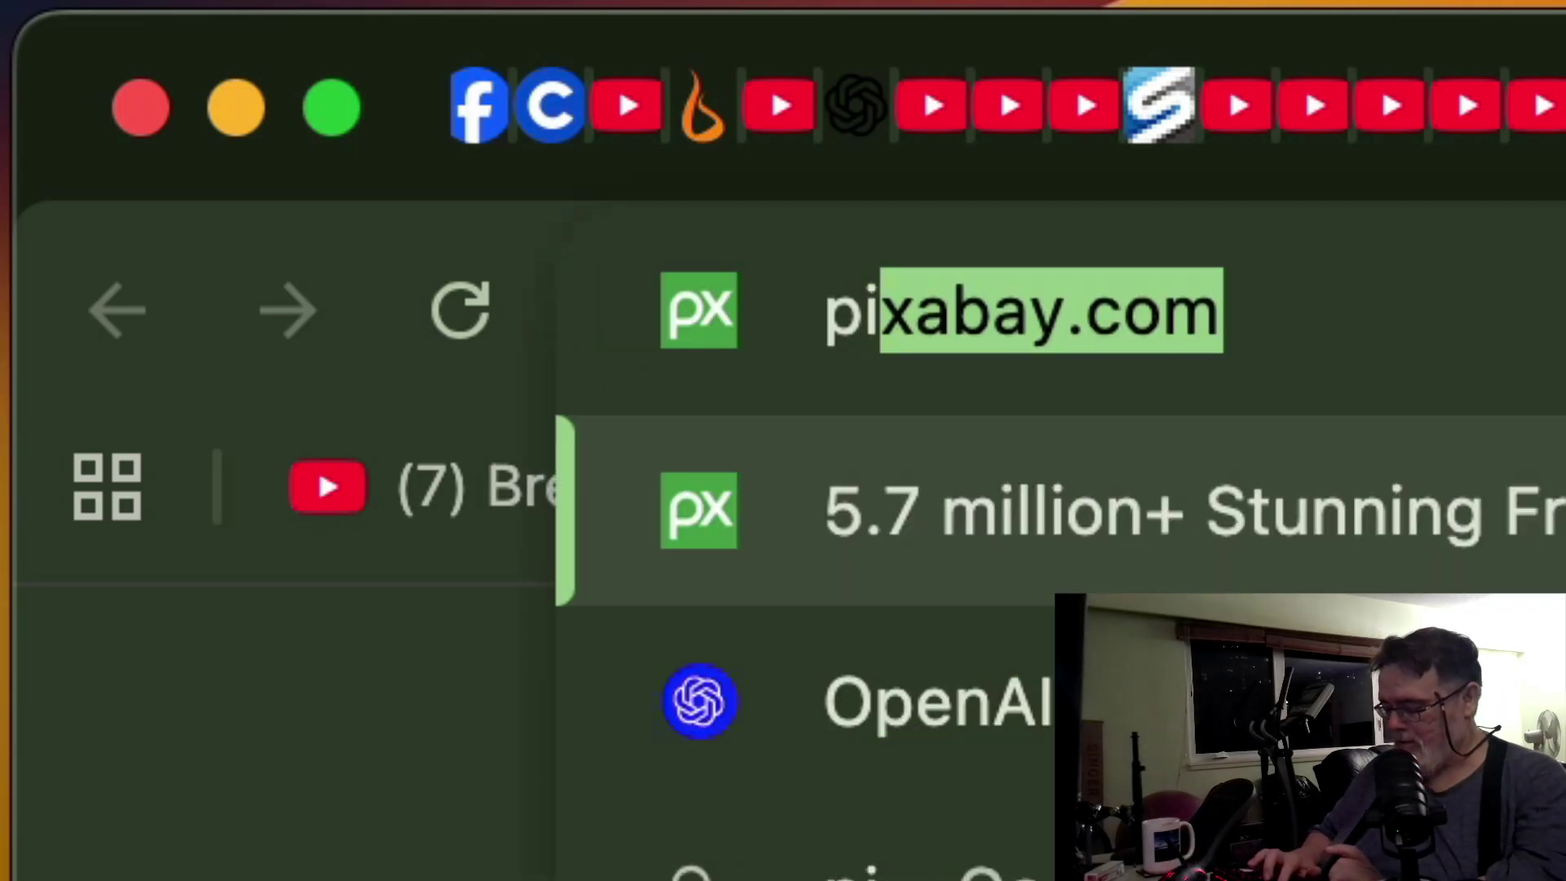
text(y)
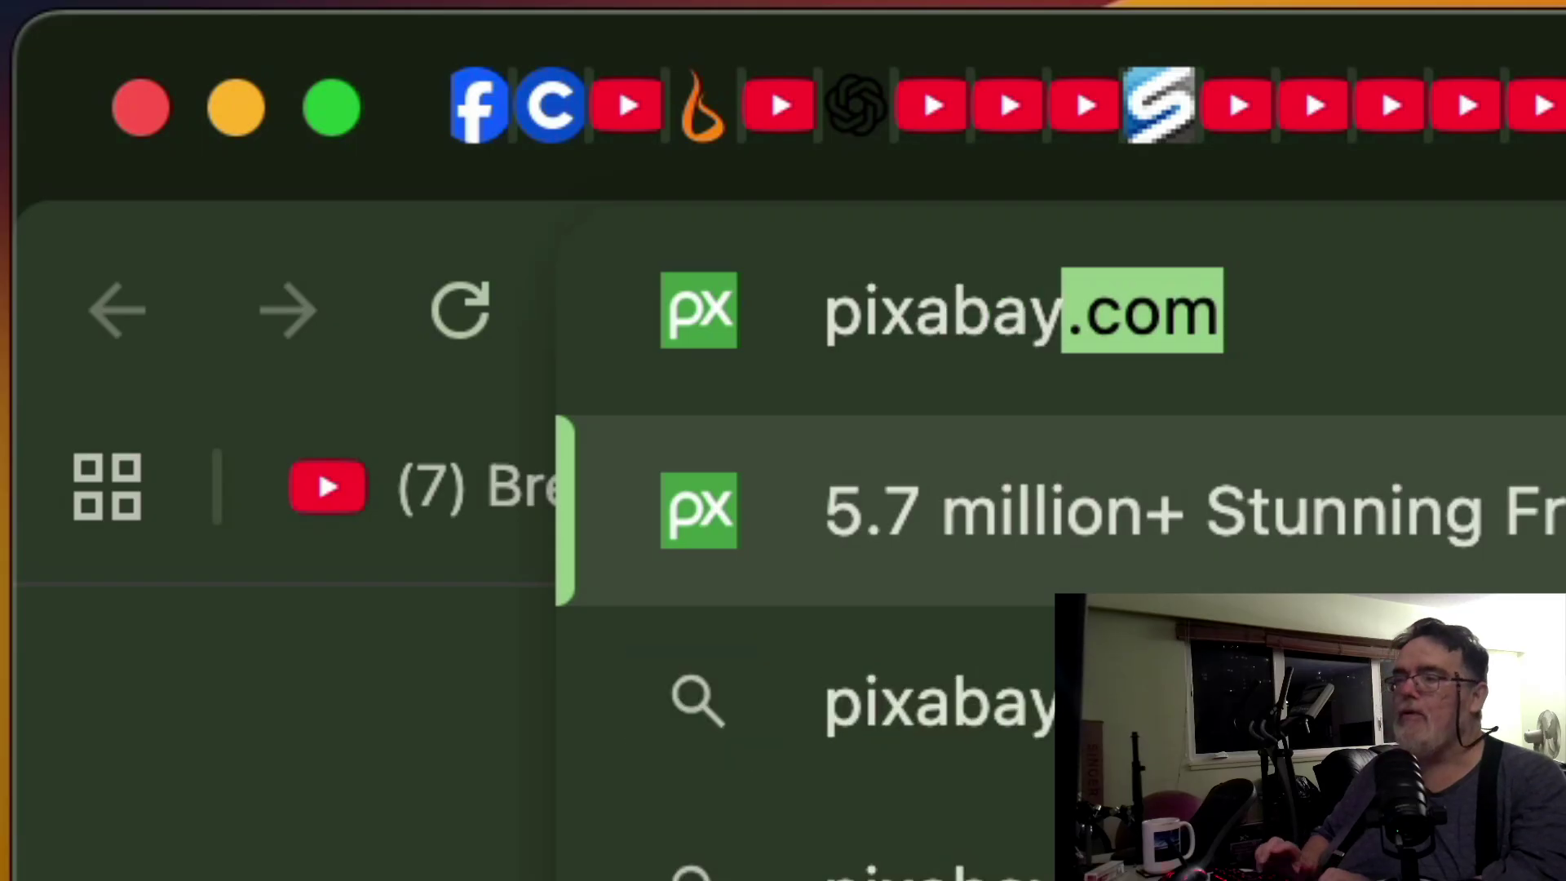
key(Return)
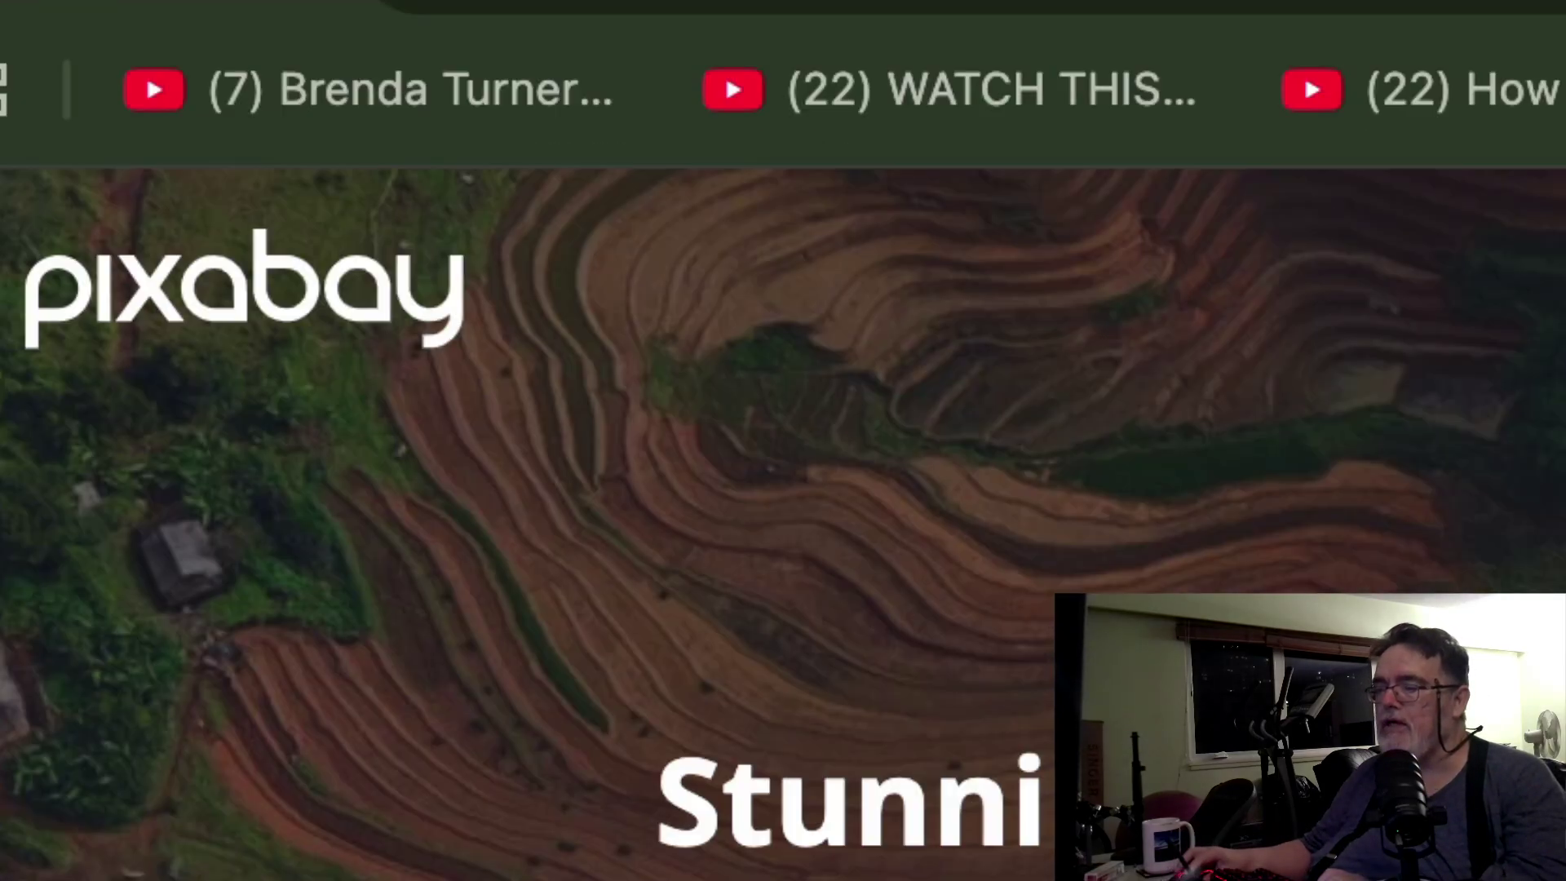
Search Pixabay's illustrations for "crow"
click(660, 191)
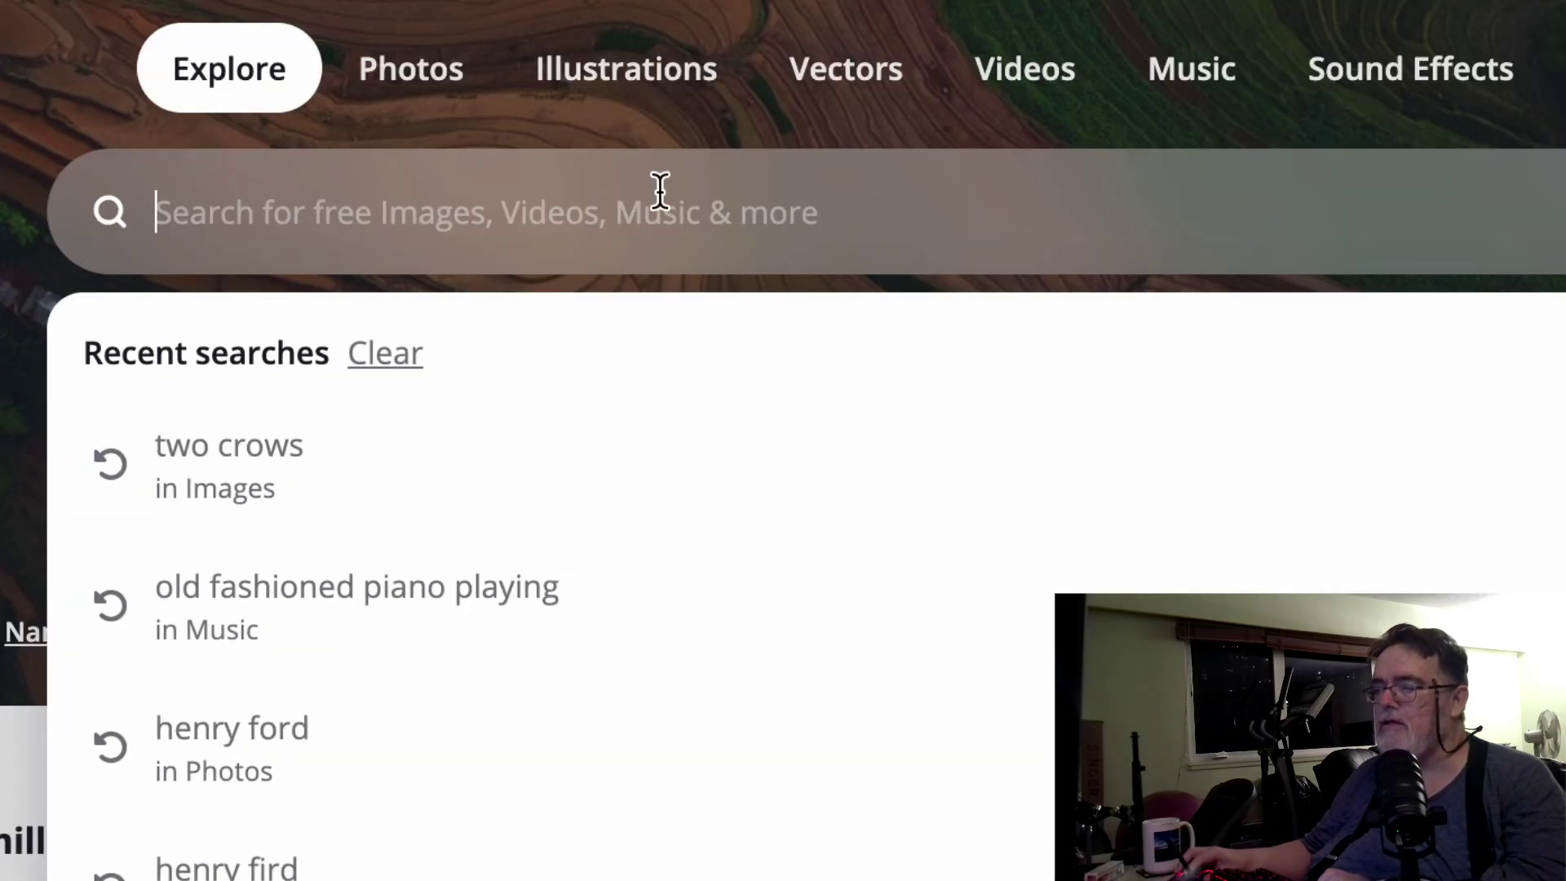
click(657, 72)
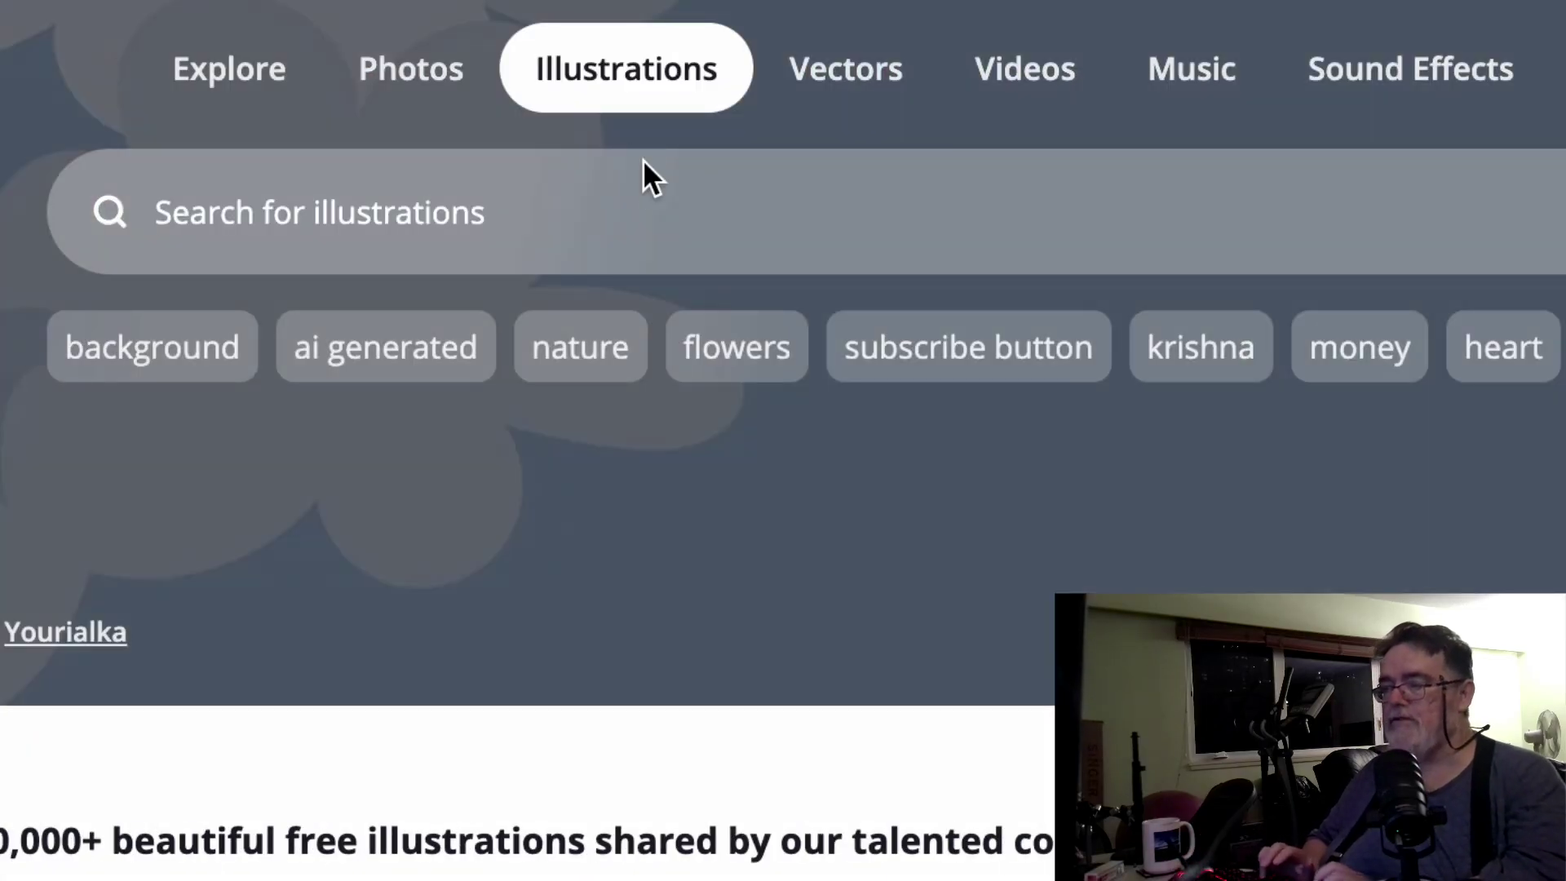
click(631, 213)
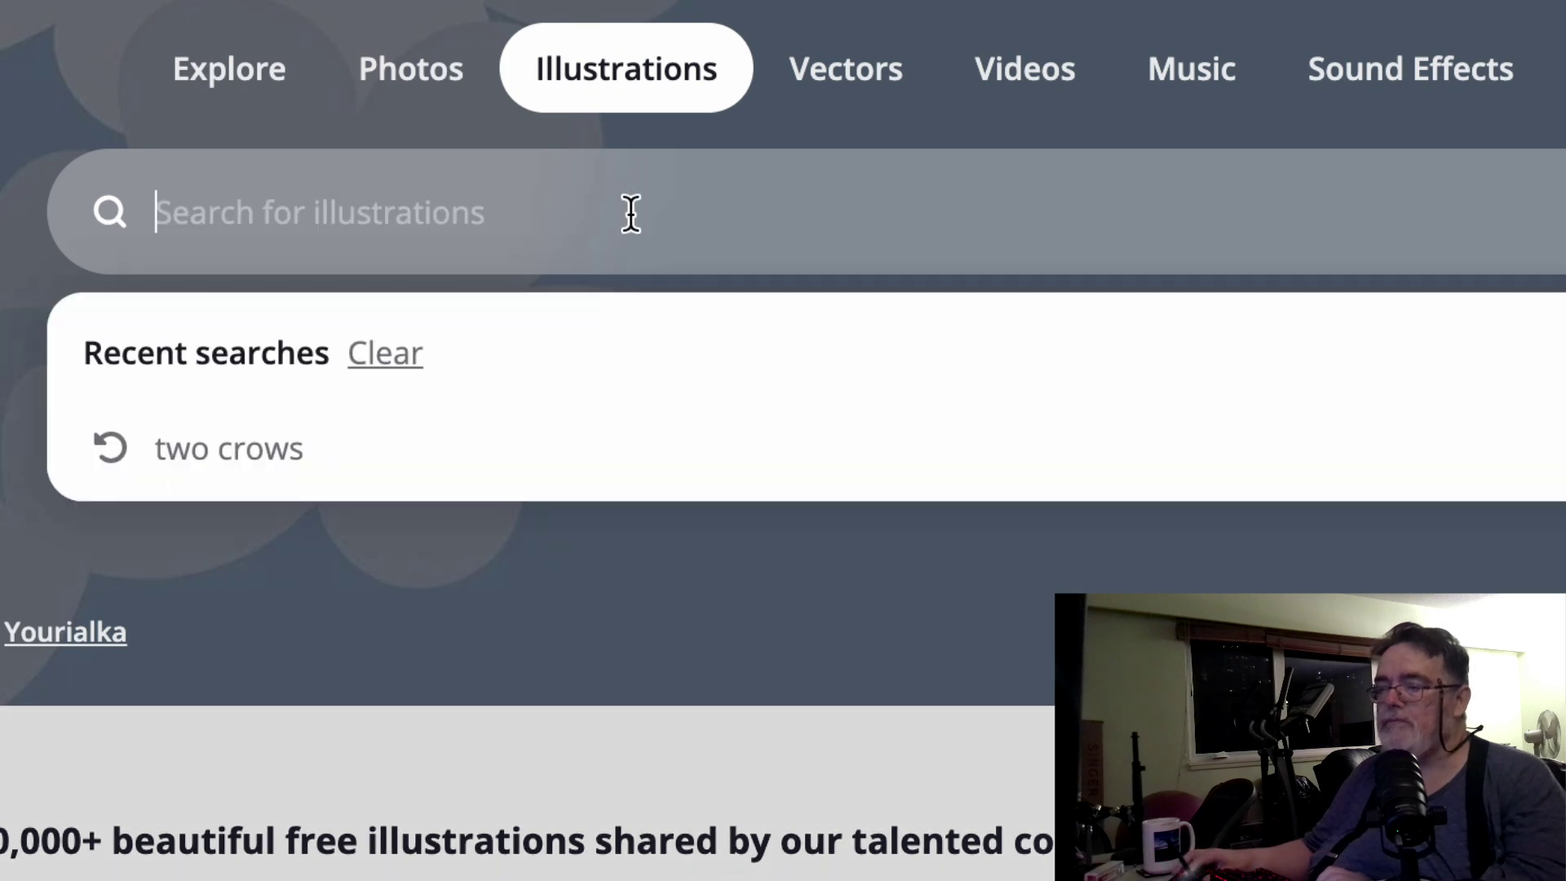
text(cro)
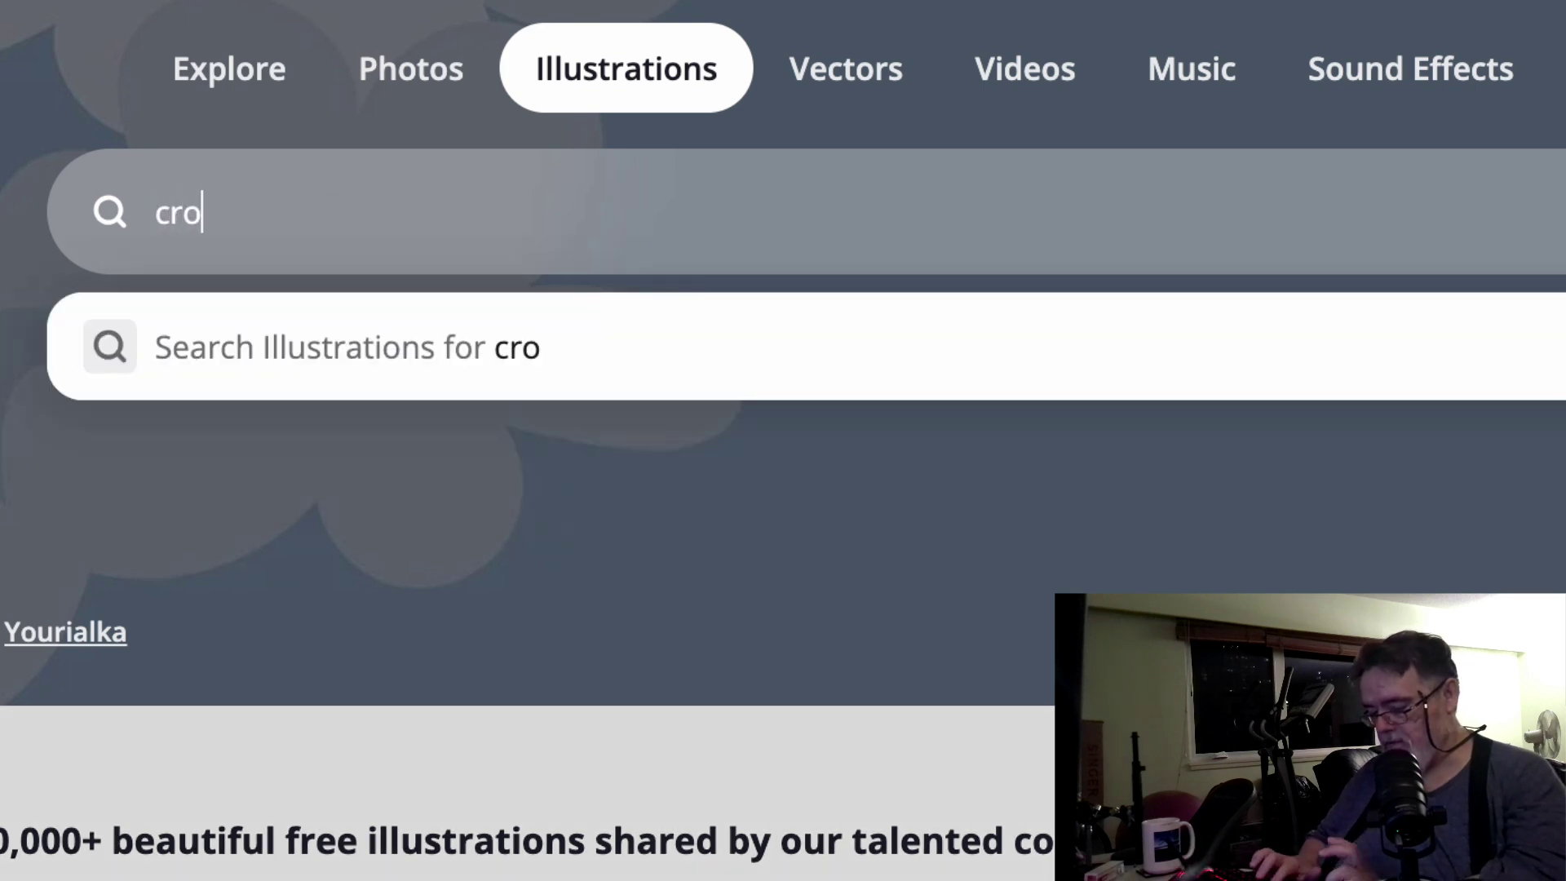
text(w)
key(Return)
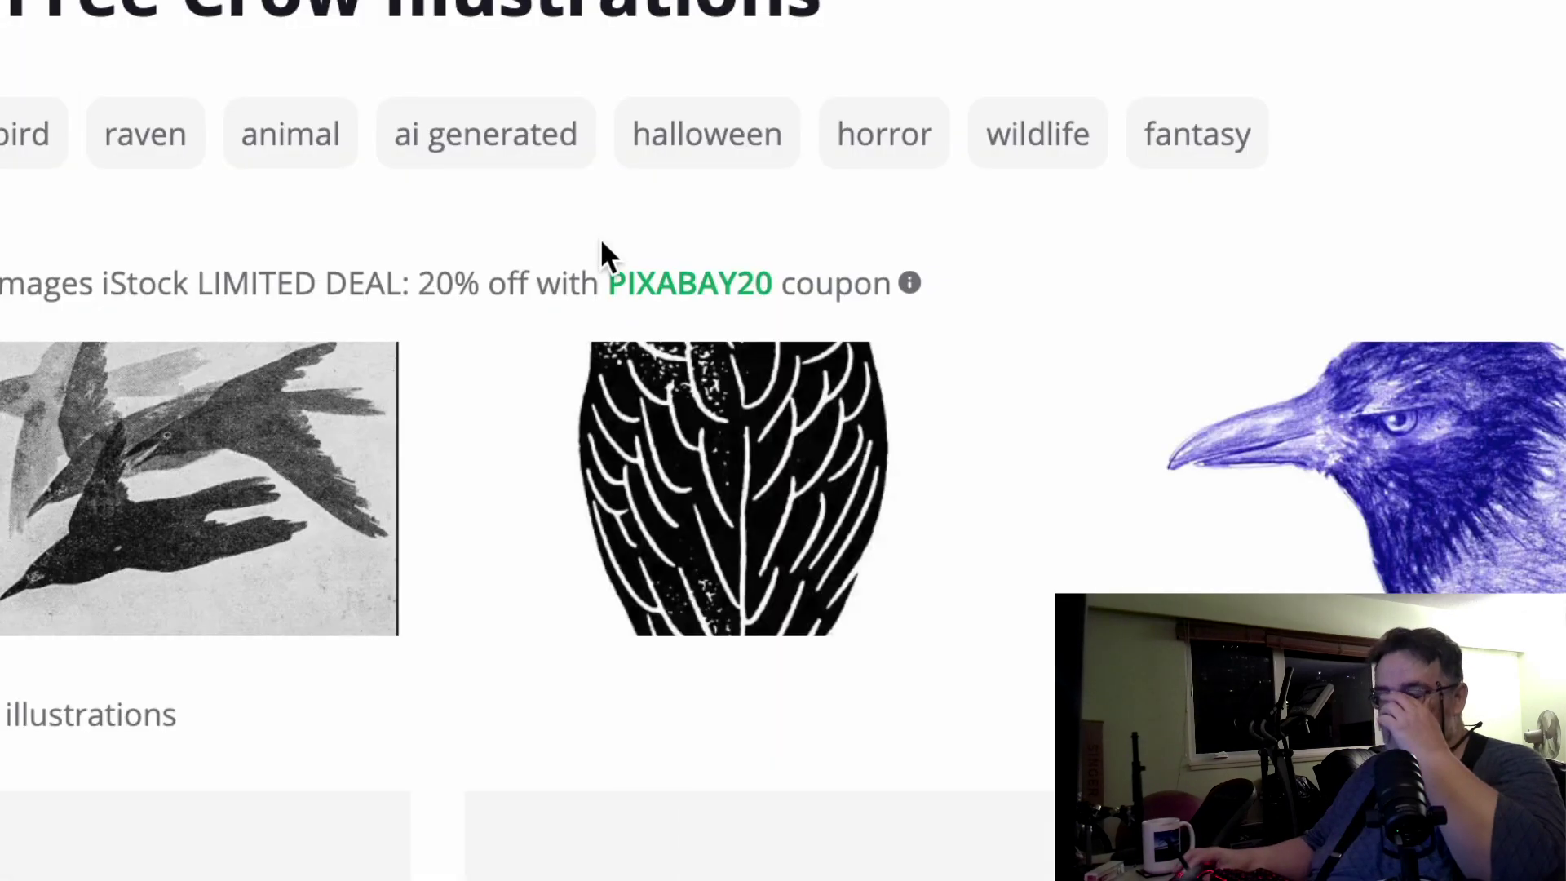
Browse the crow illustrations and open the solid black crow silhouette that has a transparent background
scroll(689, 727, down, 3)
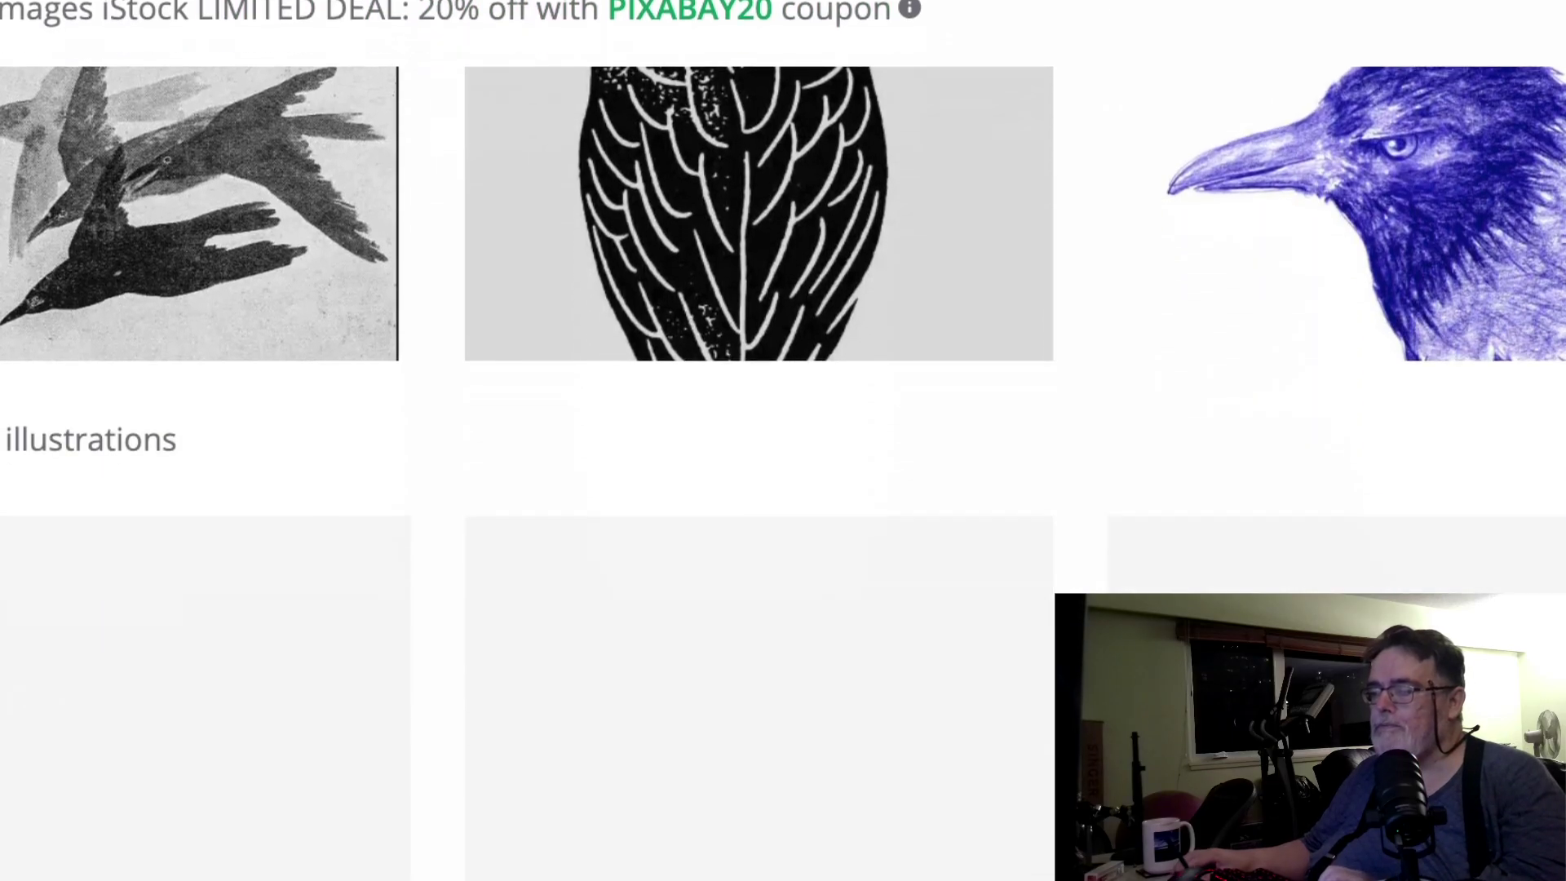
scroll(951, 713, down, 2)
scroll(992, 658, down, 7)
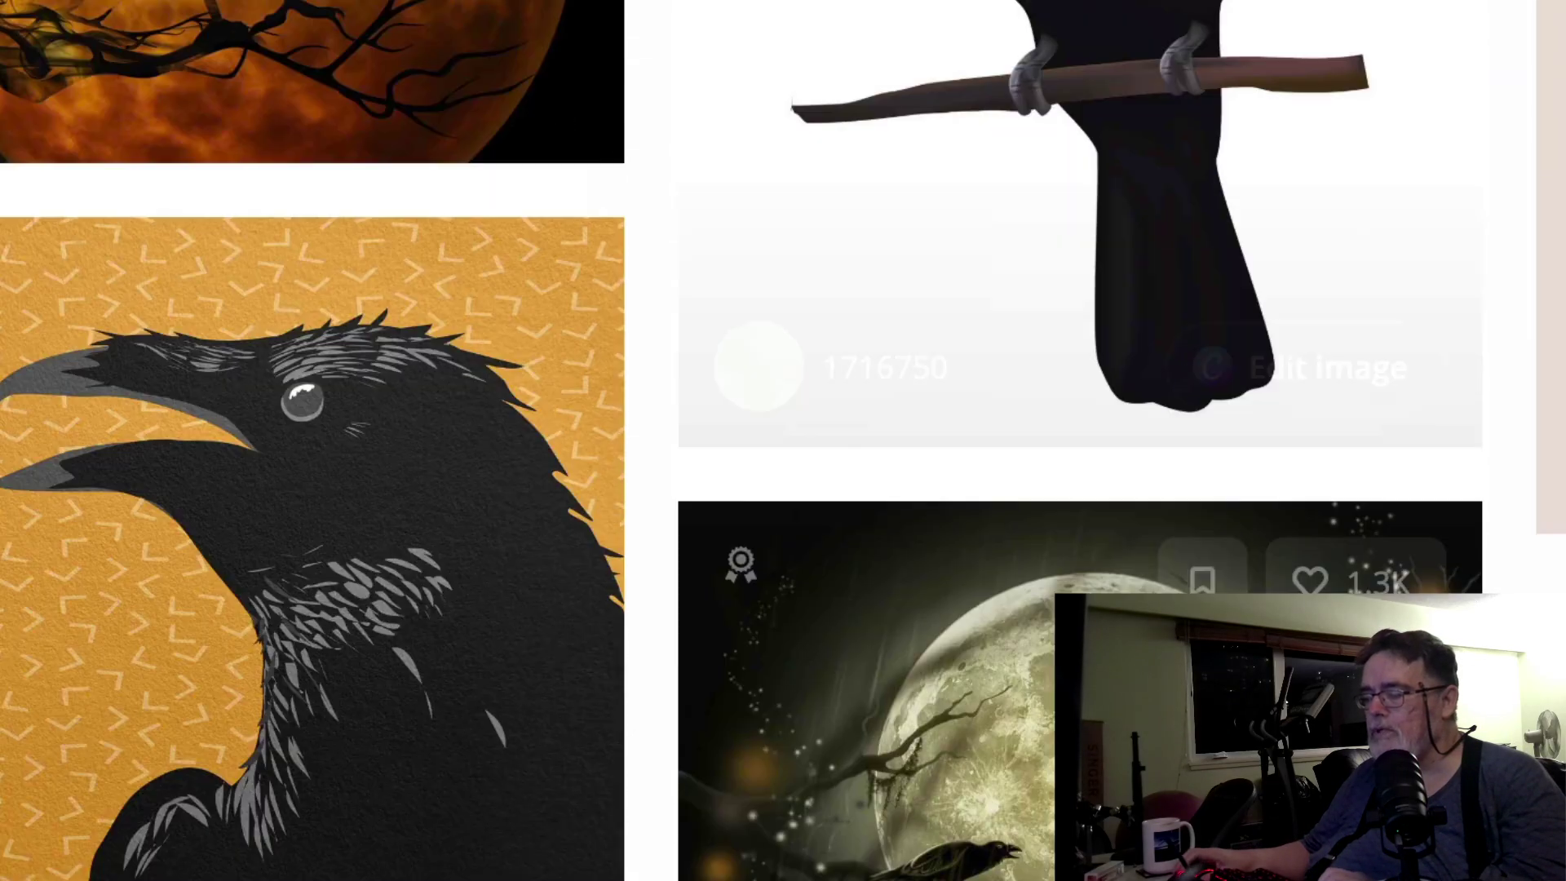
scroll(993, 657, down, 15)
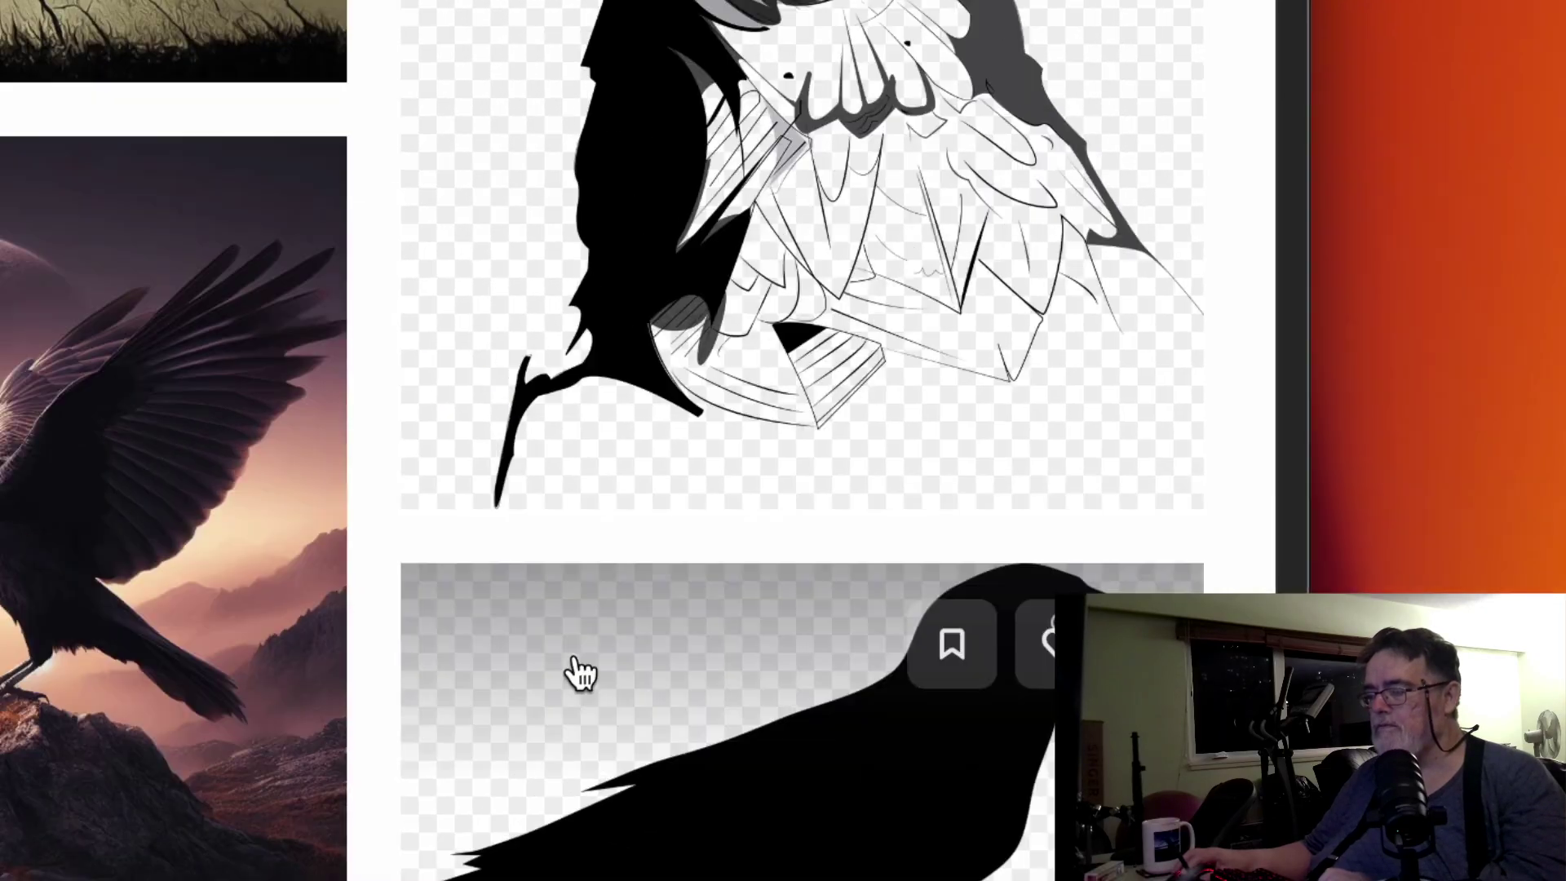
click(208, 142)
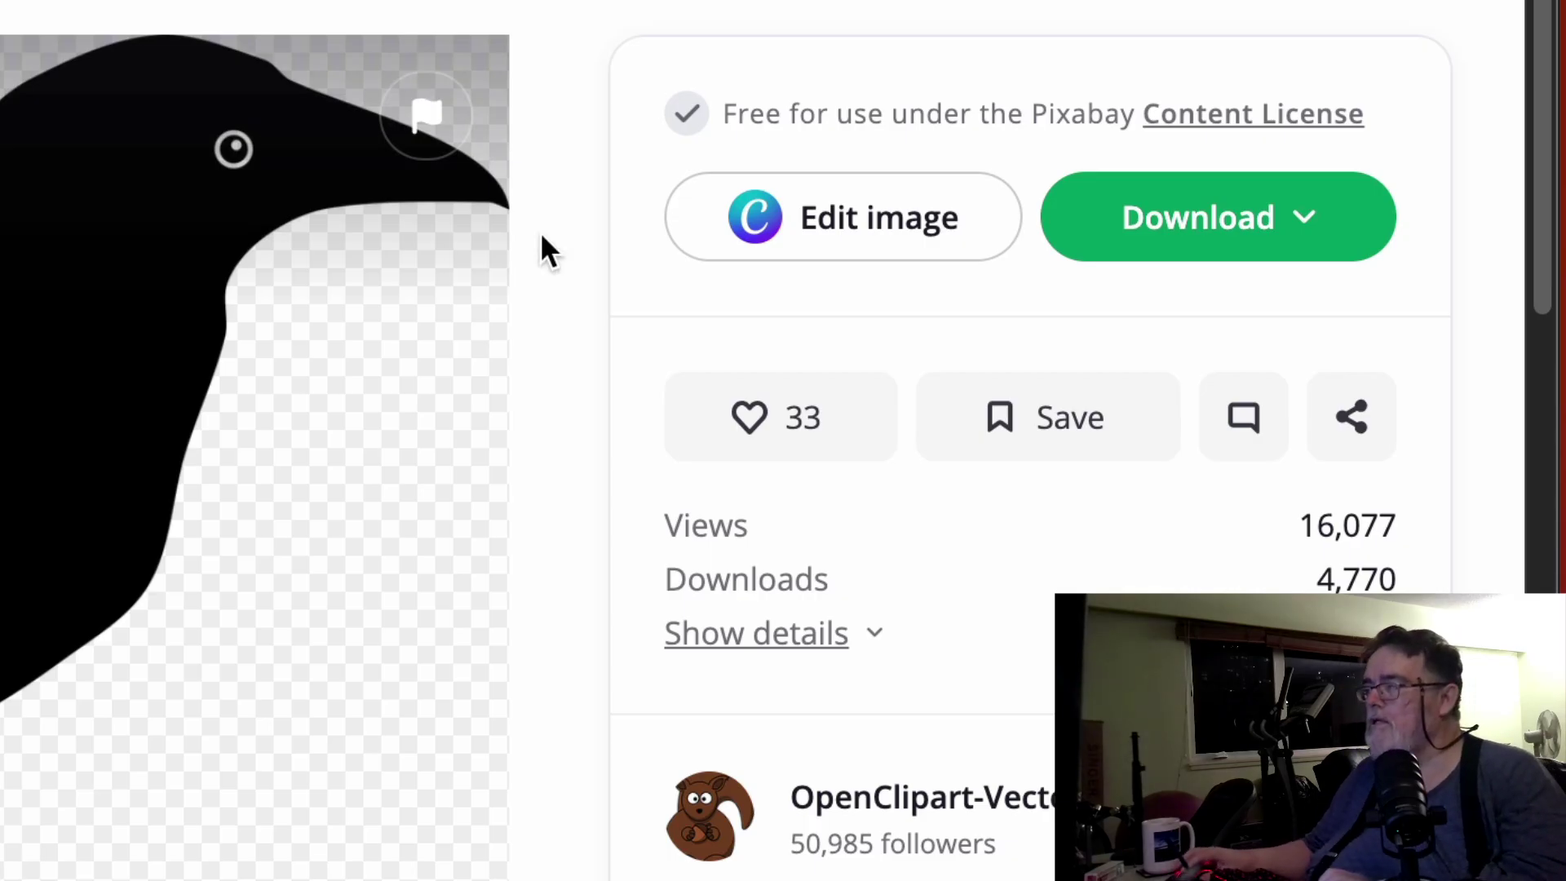
Download the crow silhouette as a 1920 × 1467 PNG
click(1192, 217)
click(866, 663)
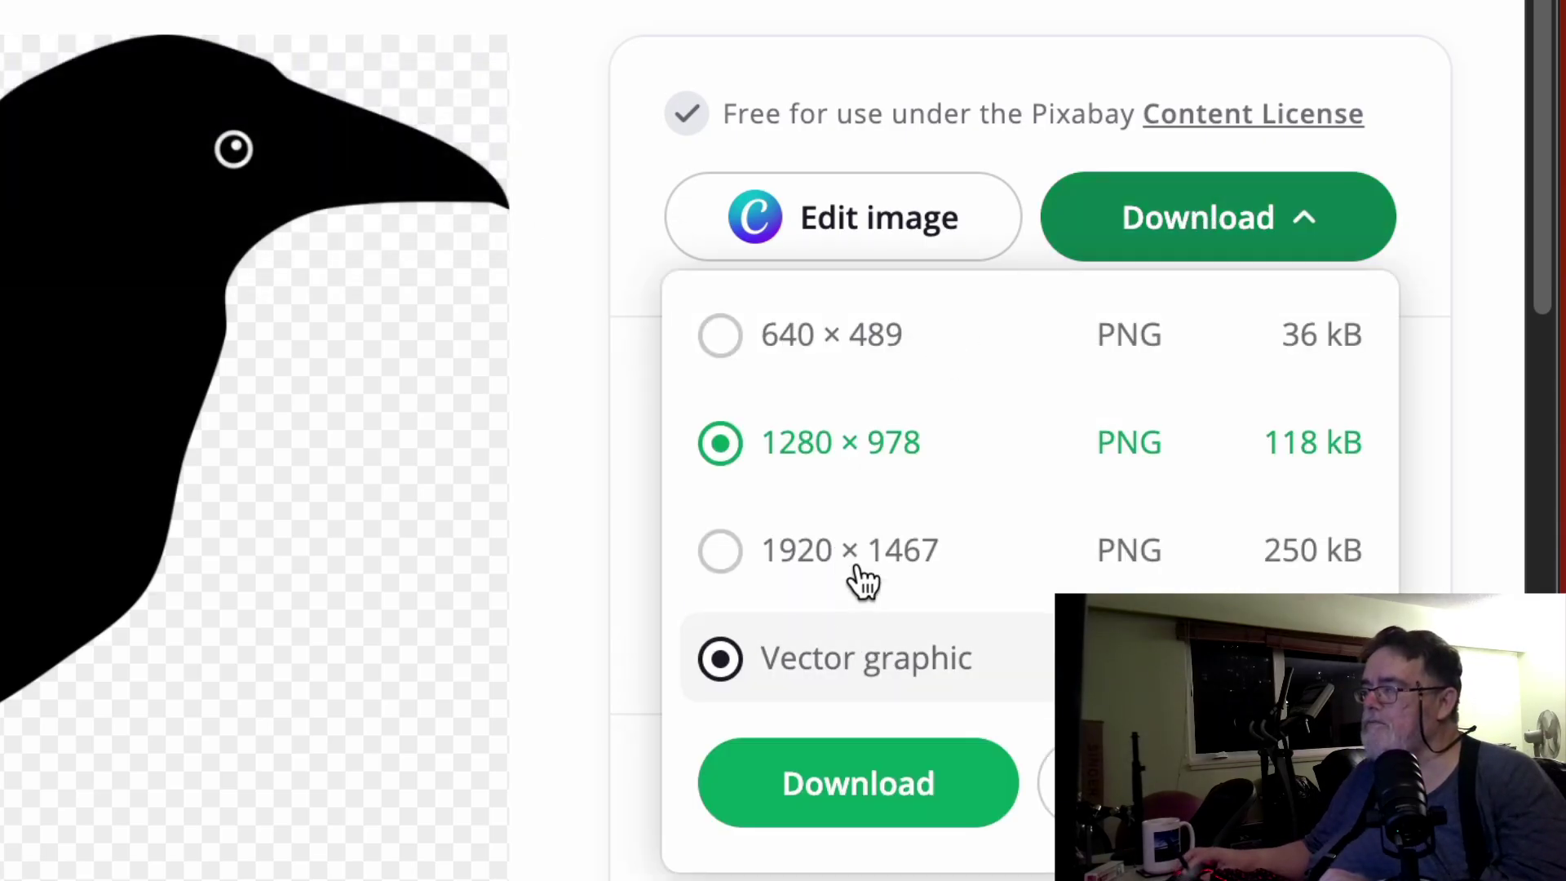
click(864, 569)
click(879, 788)
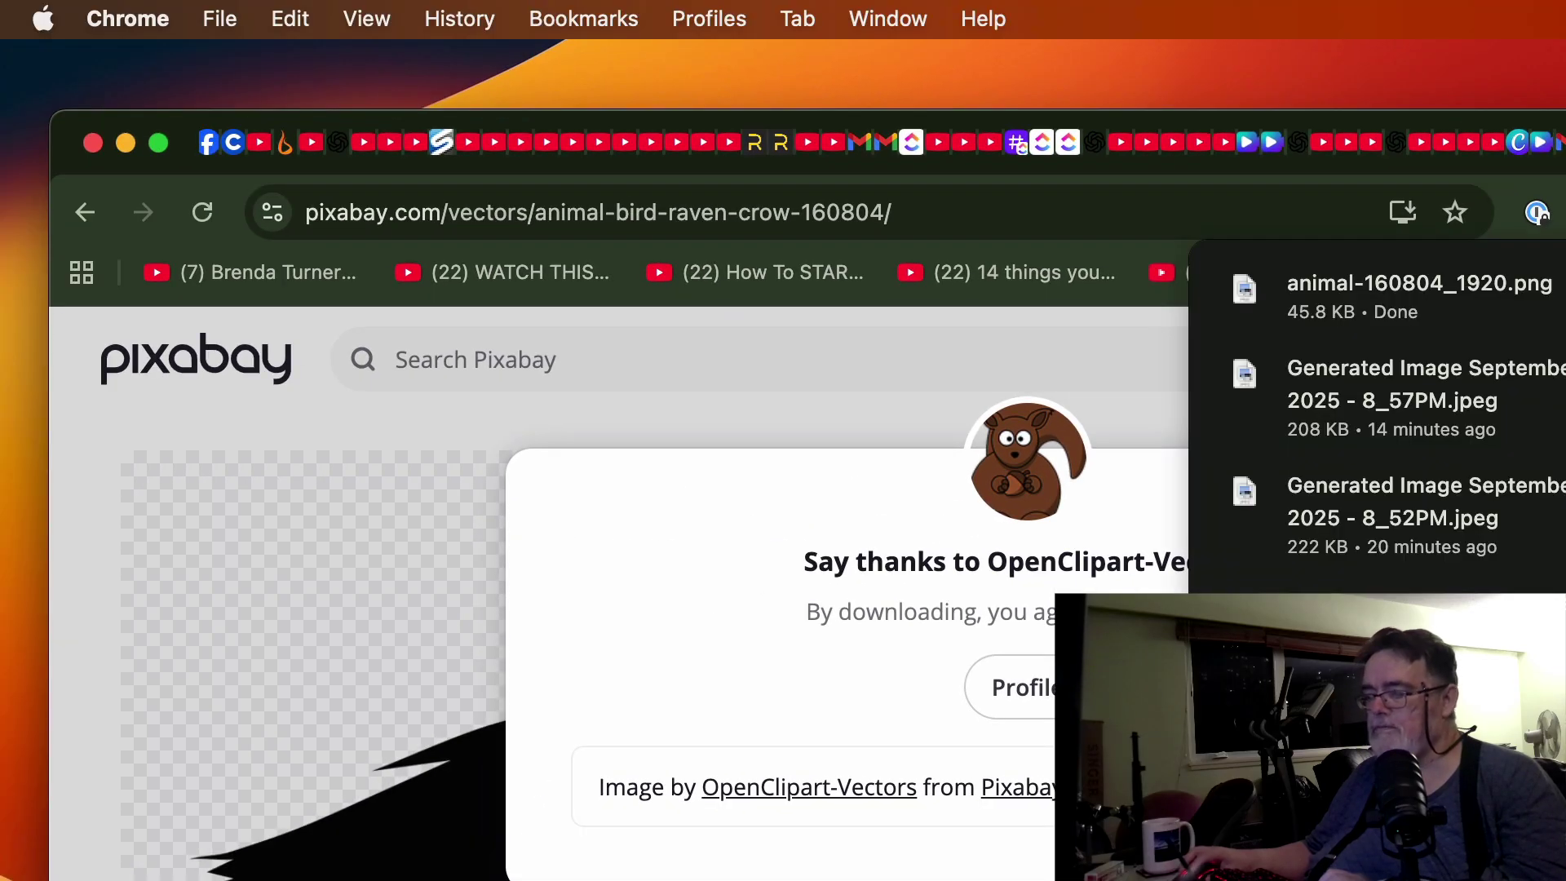
Show the downloaded crow image in Finder's Downloads folder, minimise the browser and move the folder window clear
click(644, 879)
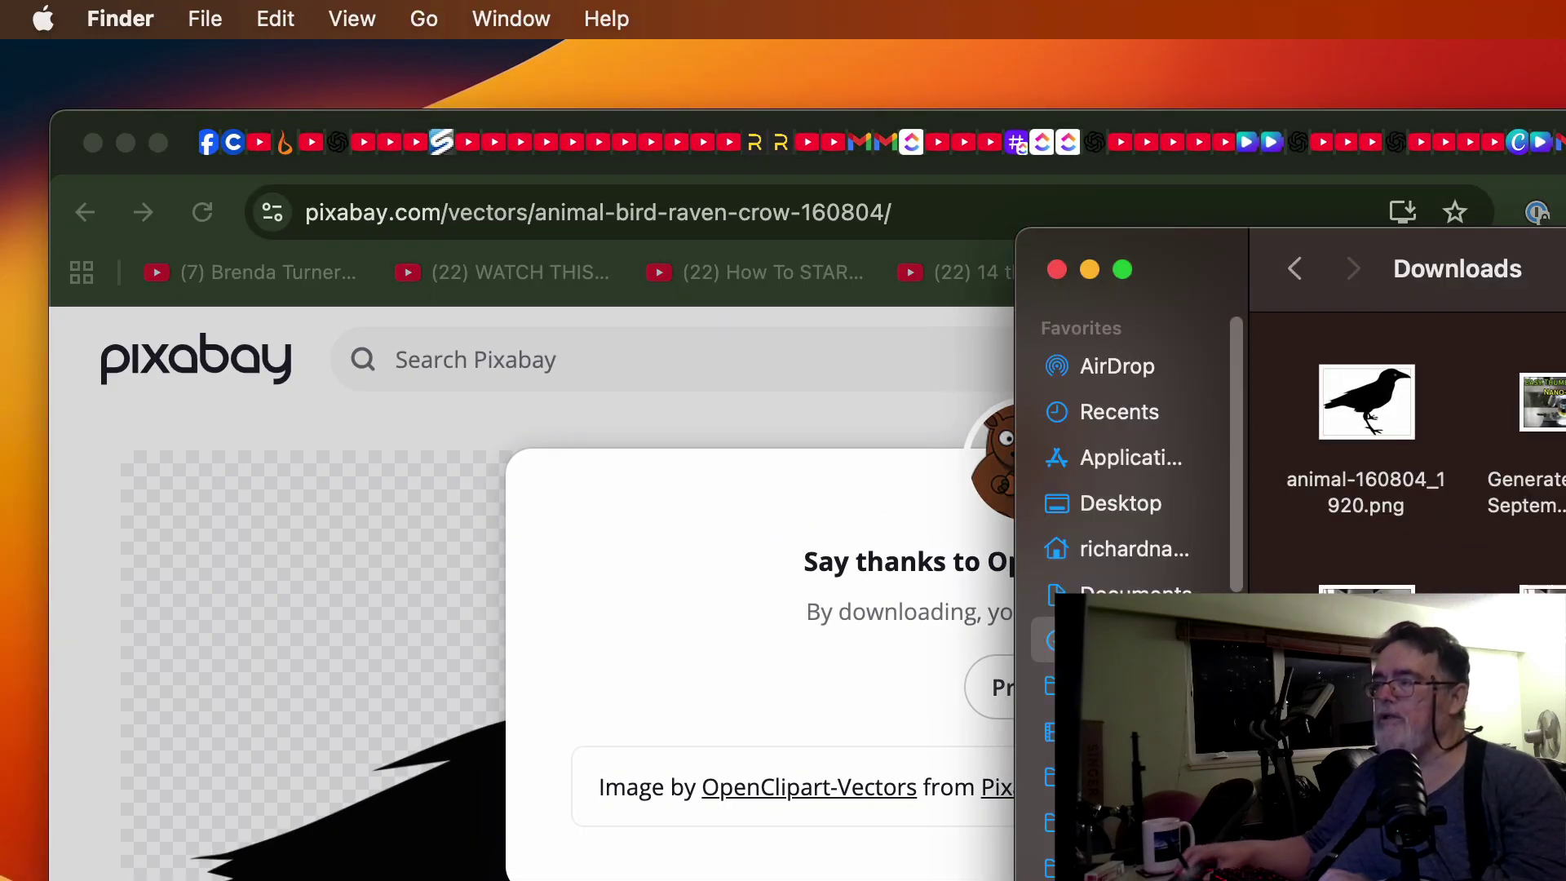
click(125, 144)
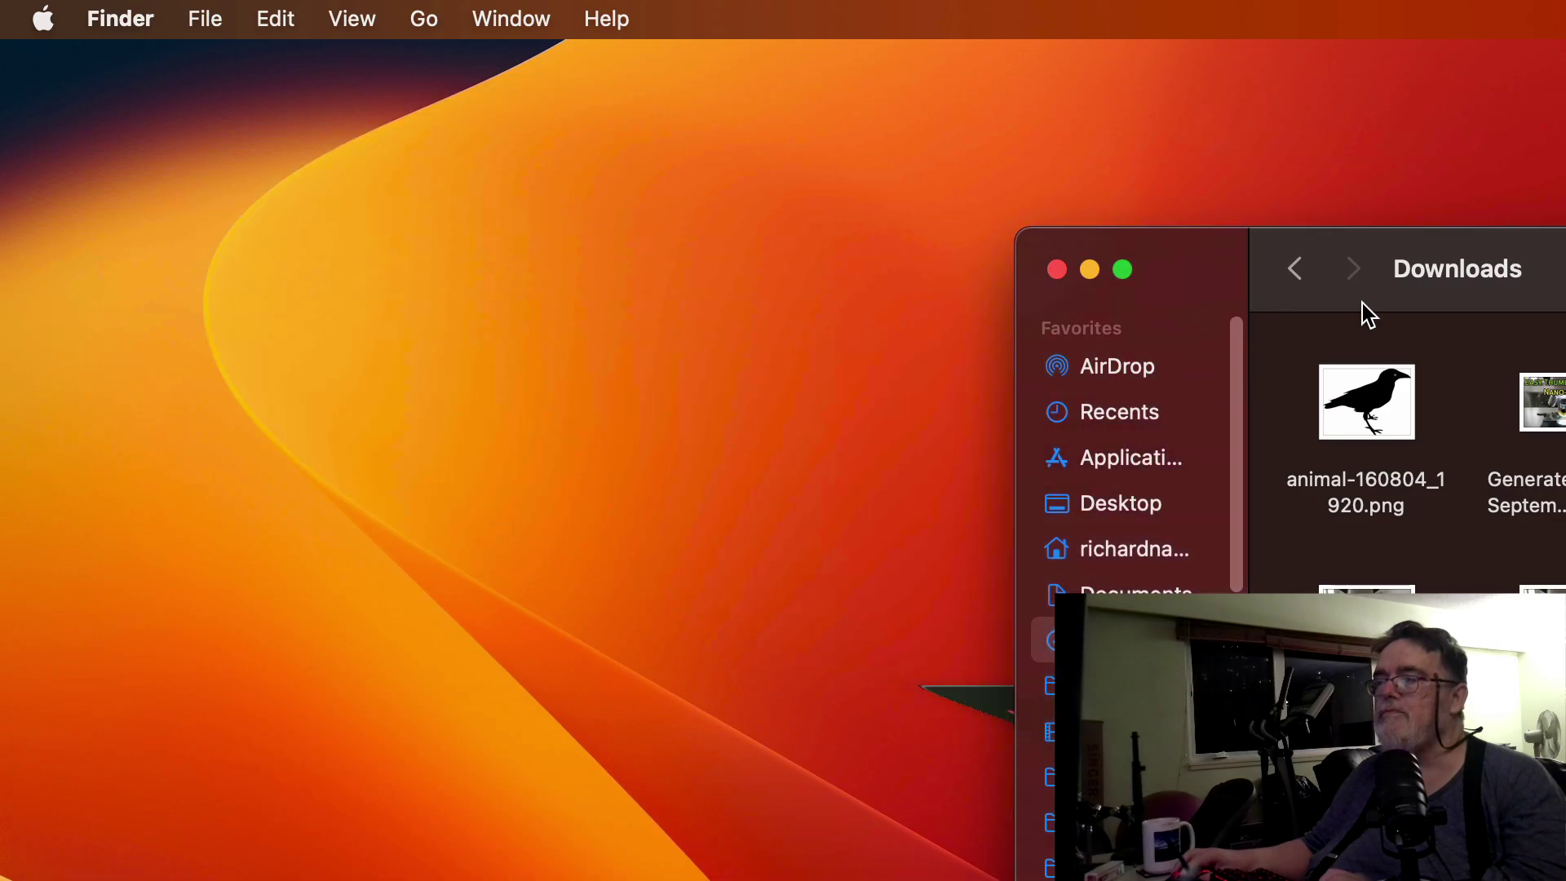
drag(1542, 284, 543, 92)
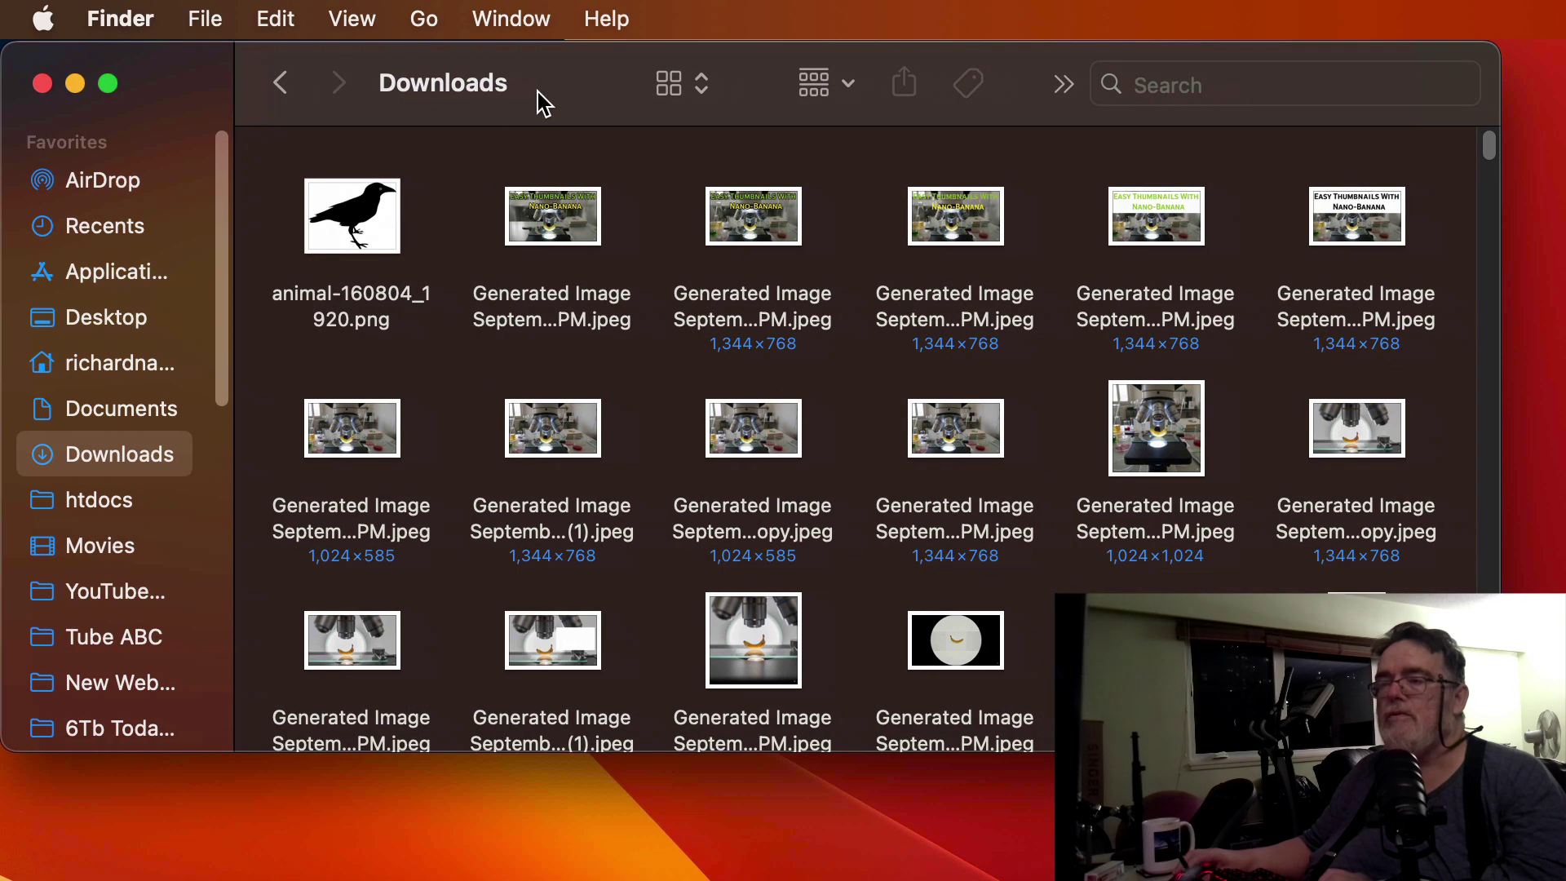
Open animal-160804_1920.png in Preview, crop it to an empty transparent area of about 279 × 181 pixels above the crow's tail, and close it
right_click(361, 245)
click(379, 253)
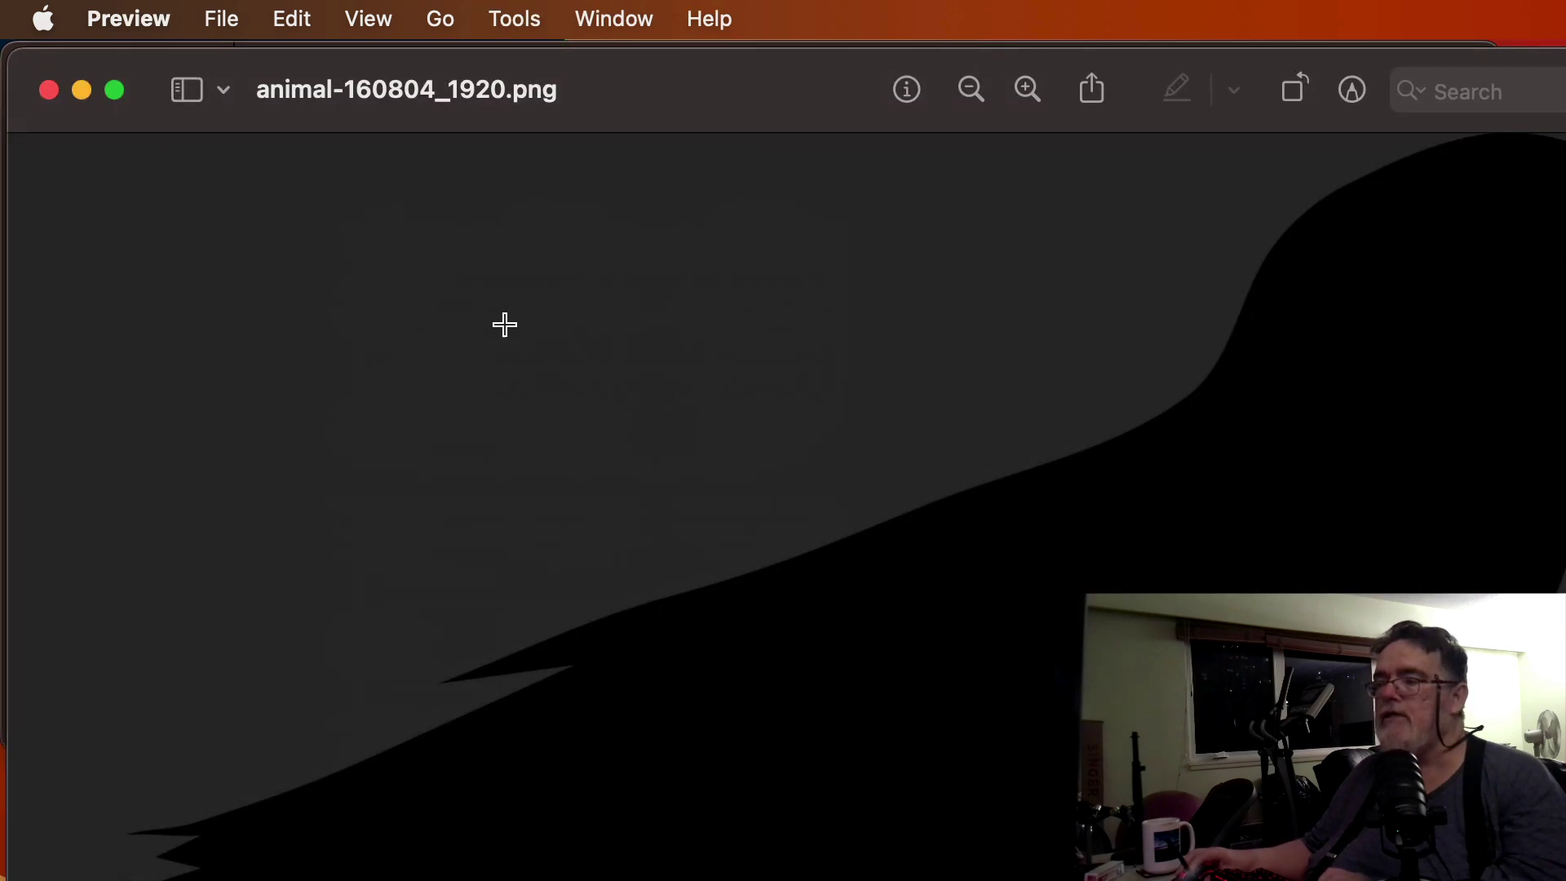
drag(191, 201, 474, 384)
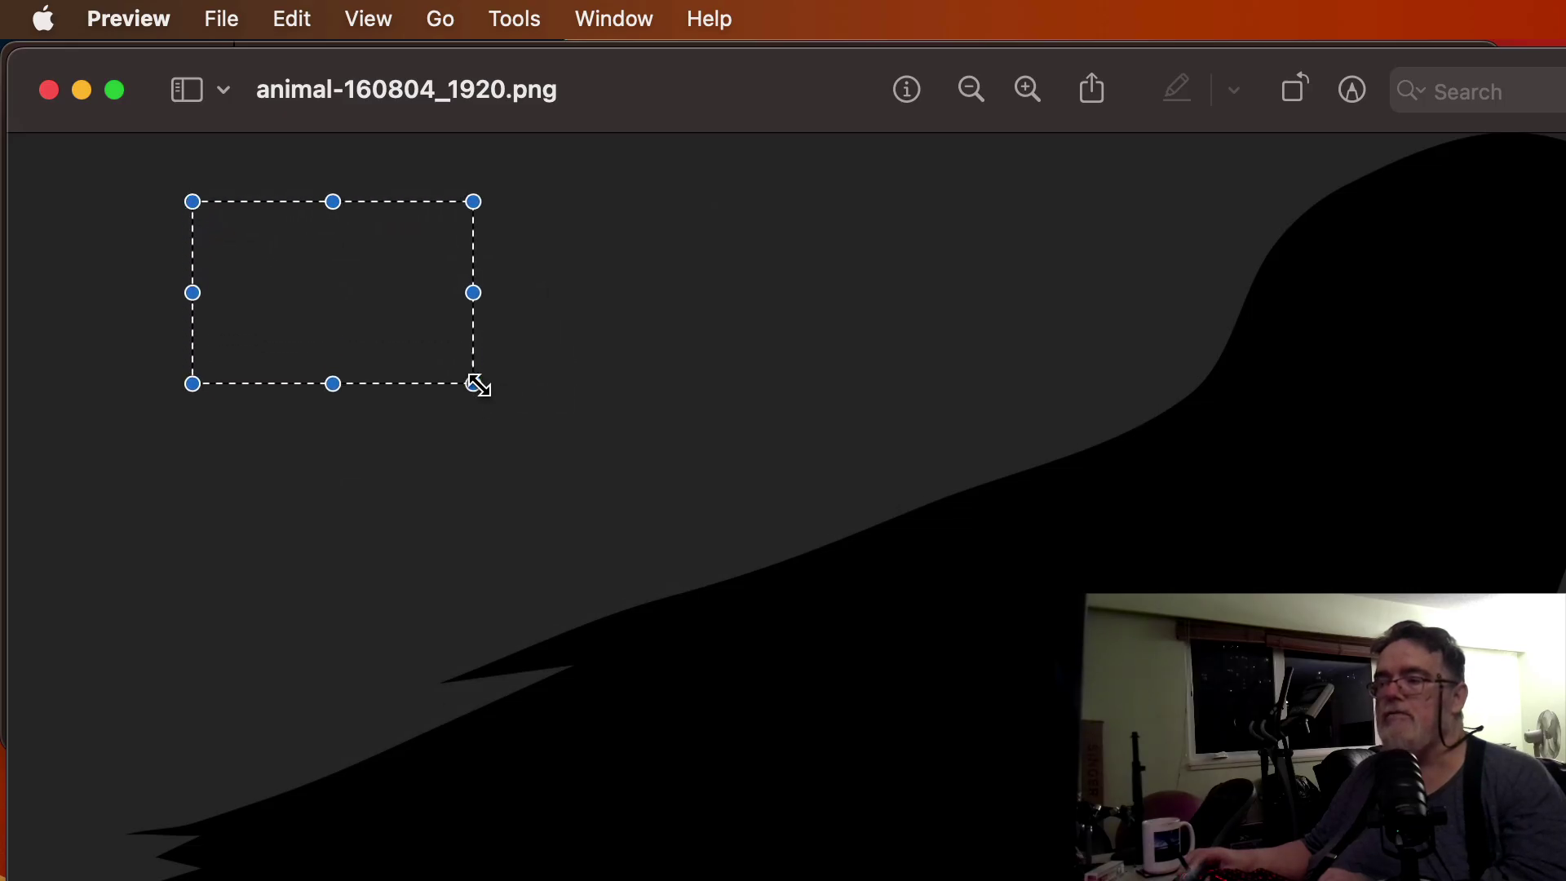
click(1357, 100)
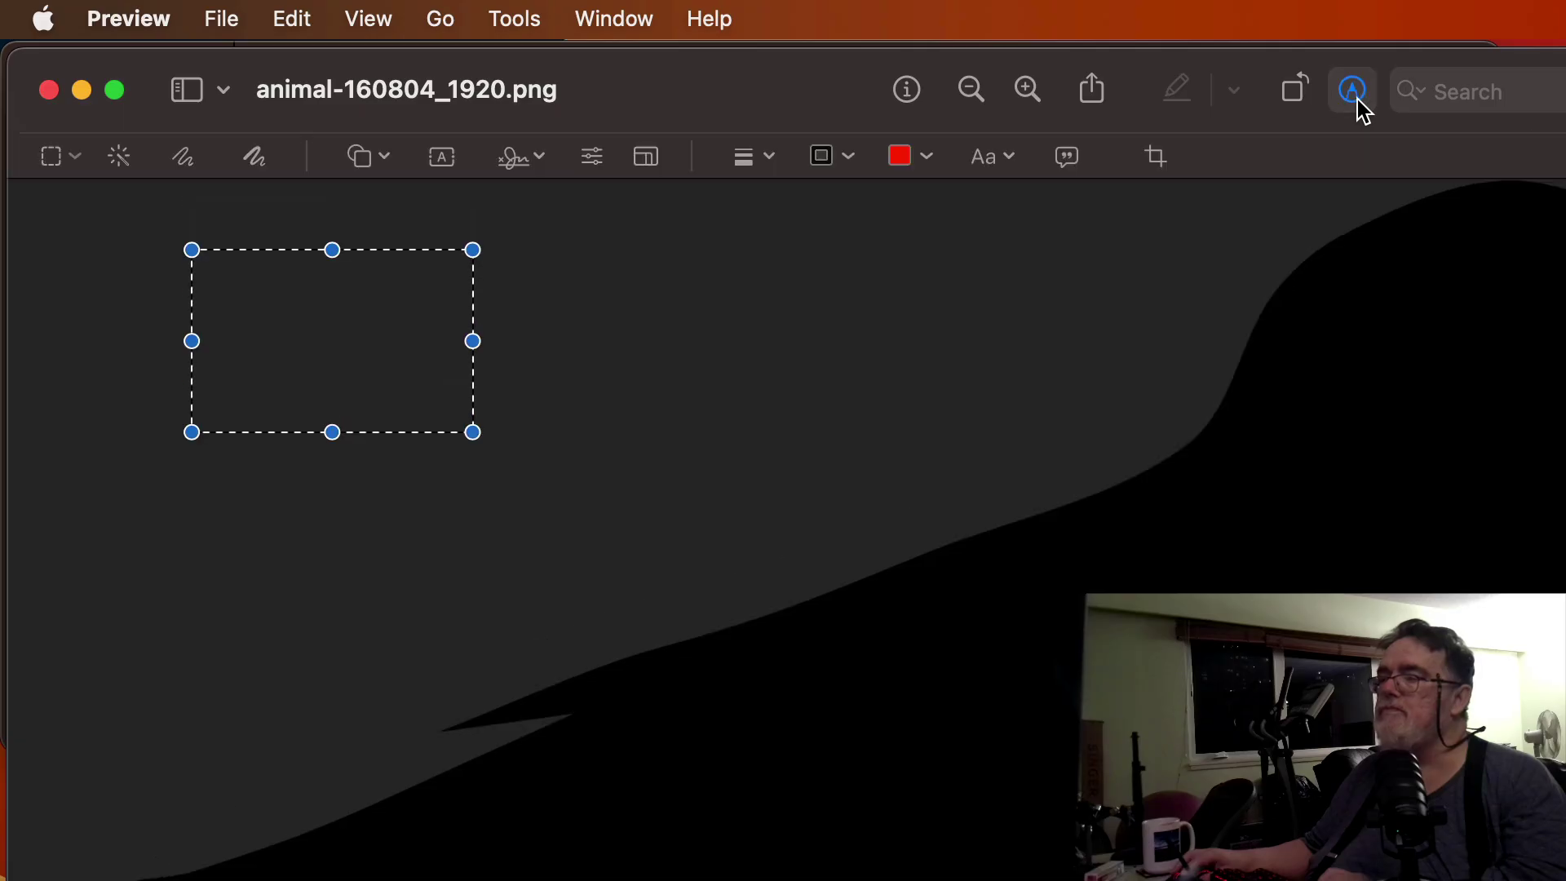
click(1164, 165)
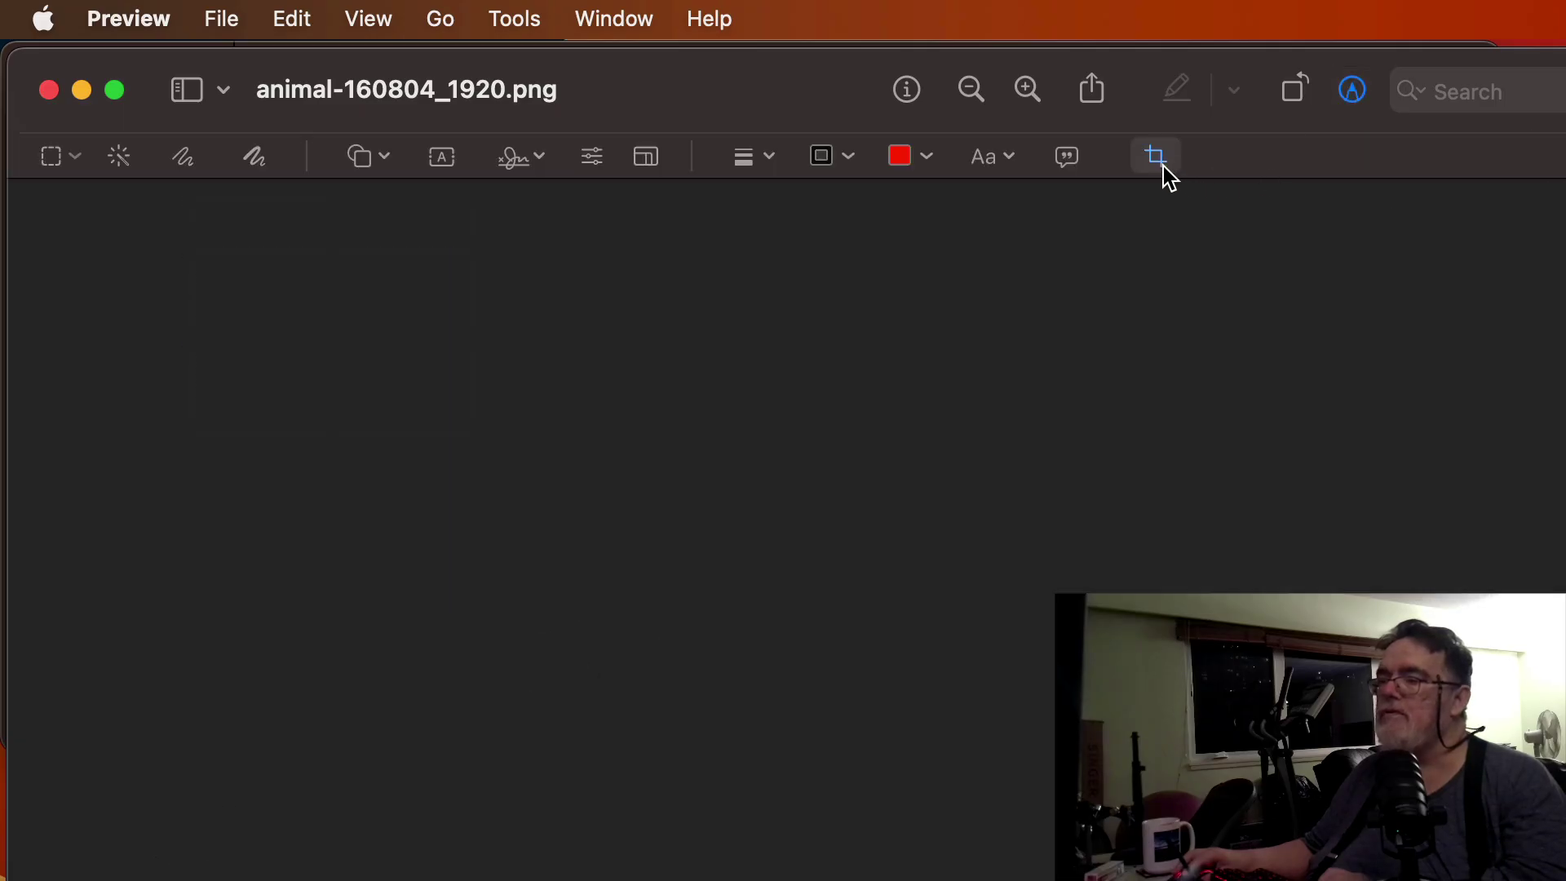
click(50, 93)
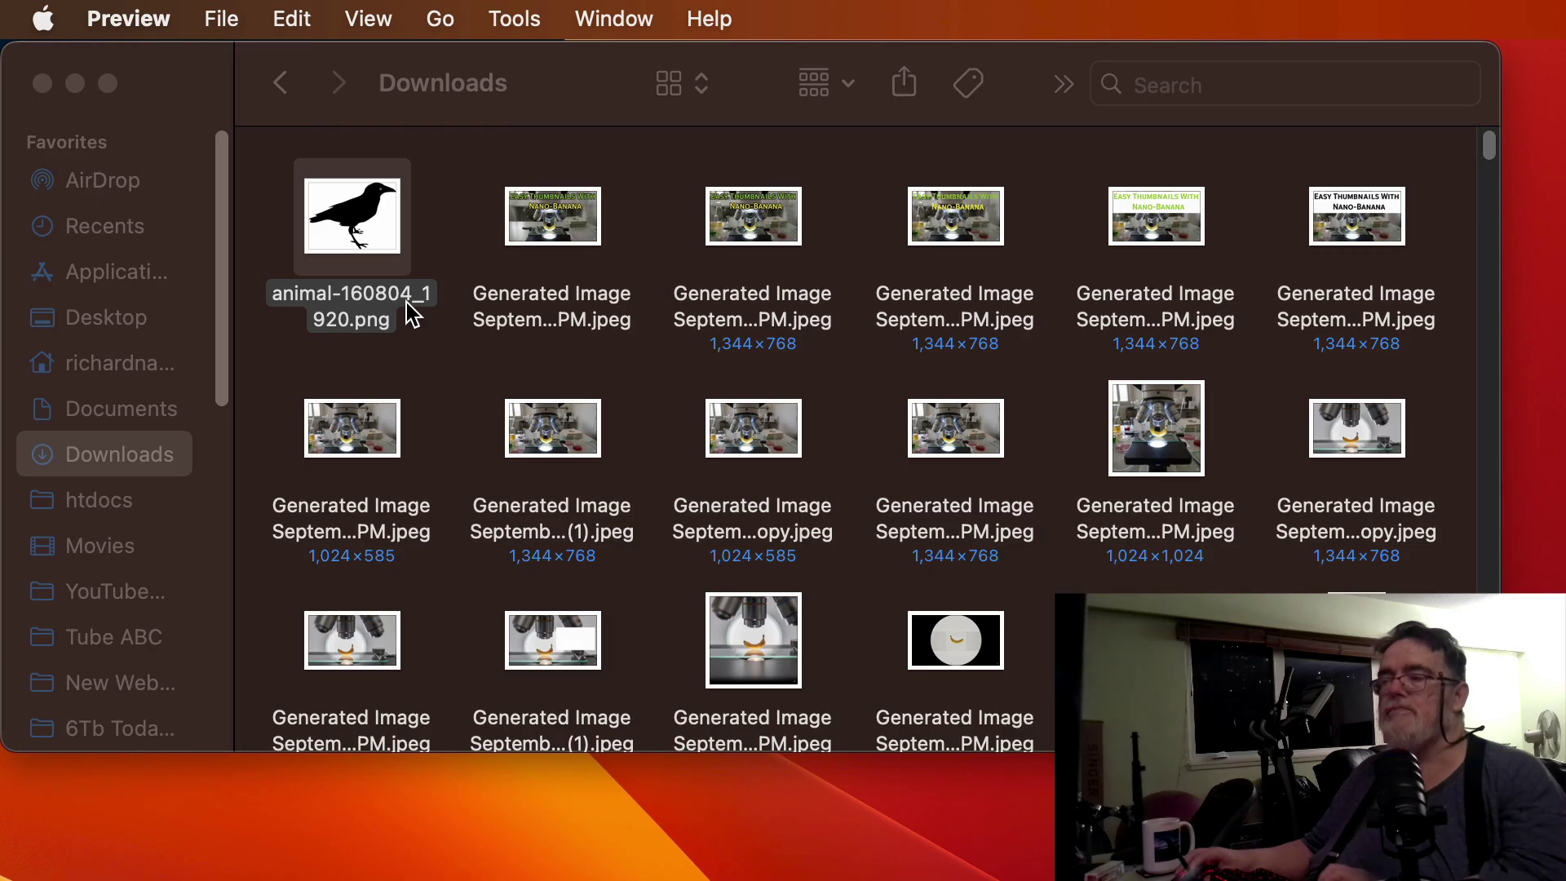
Rename the cropped image in the Downloads folder to "Transparent 1024x576.png"
right_click(359, 218)
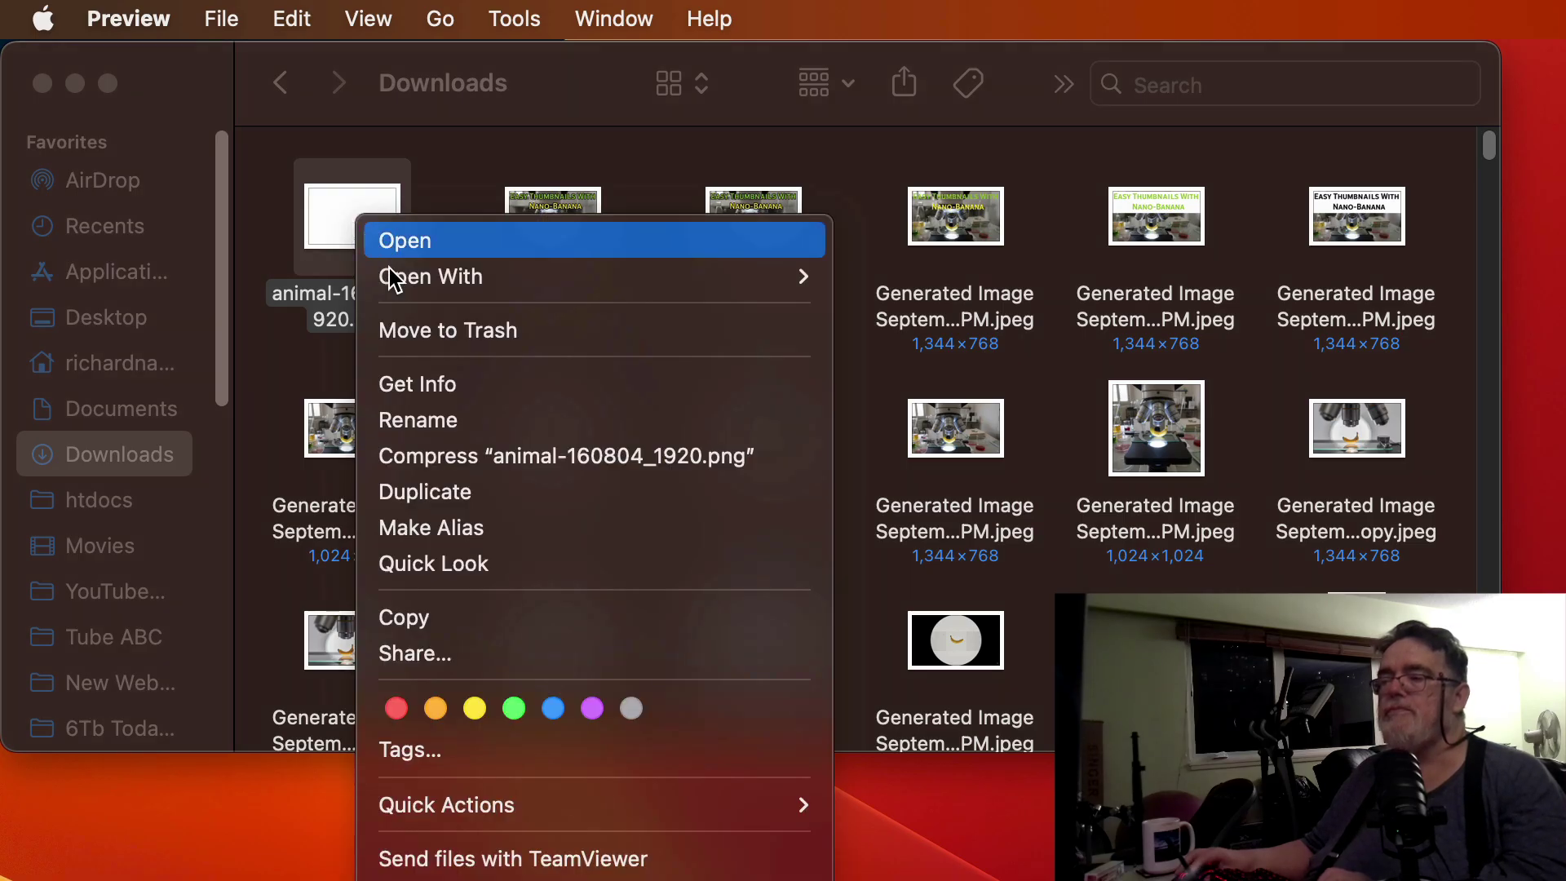
mouse_move(392, 280)
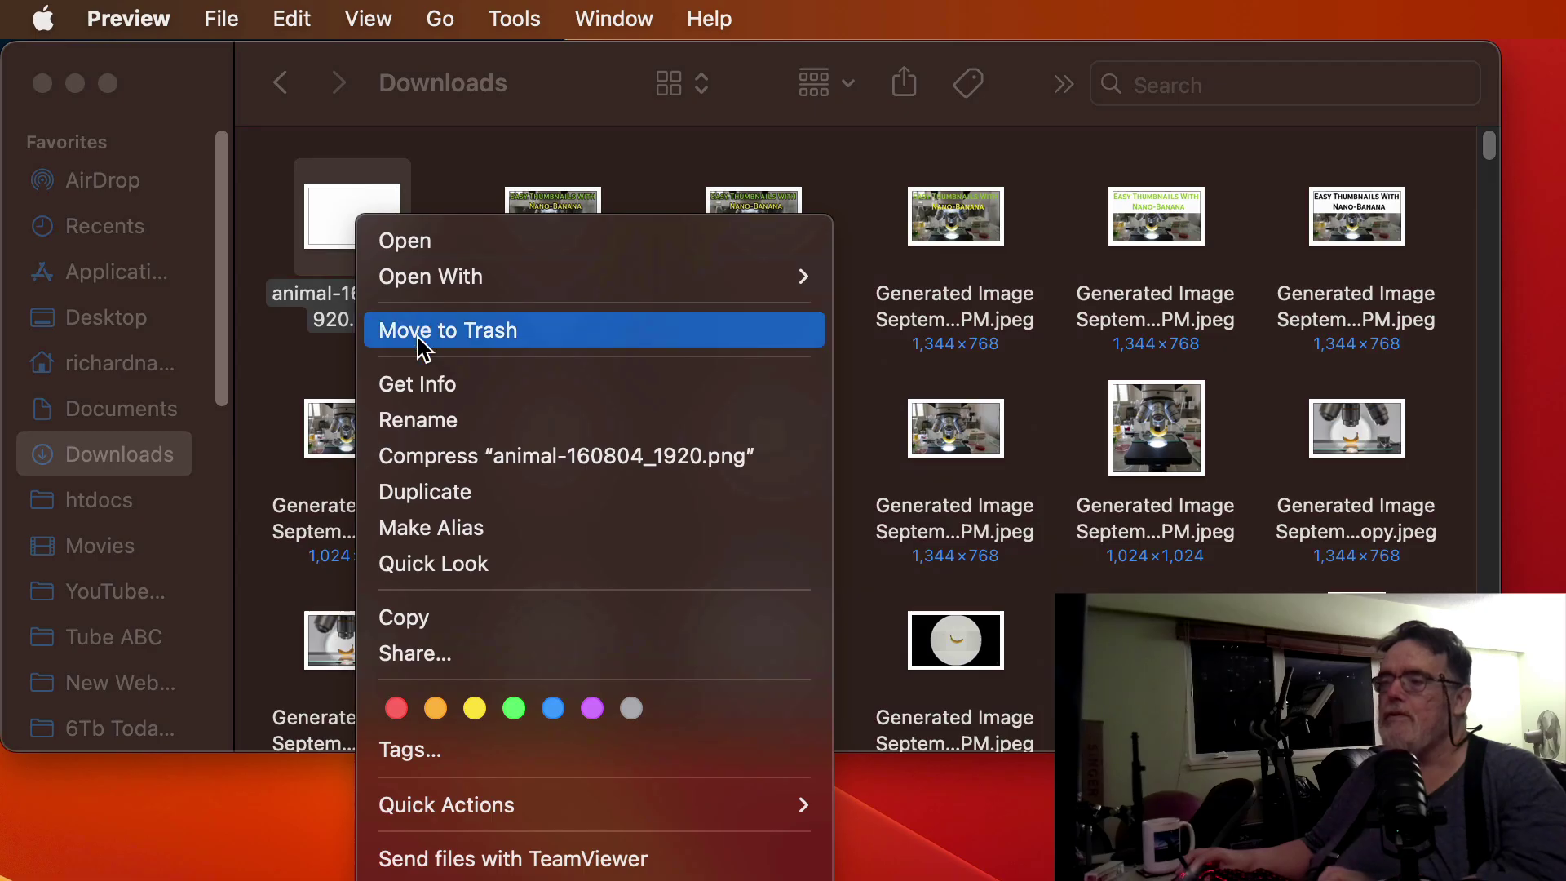
click(452, 421)
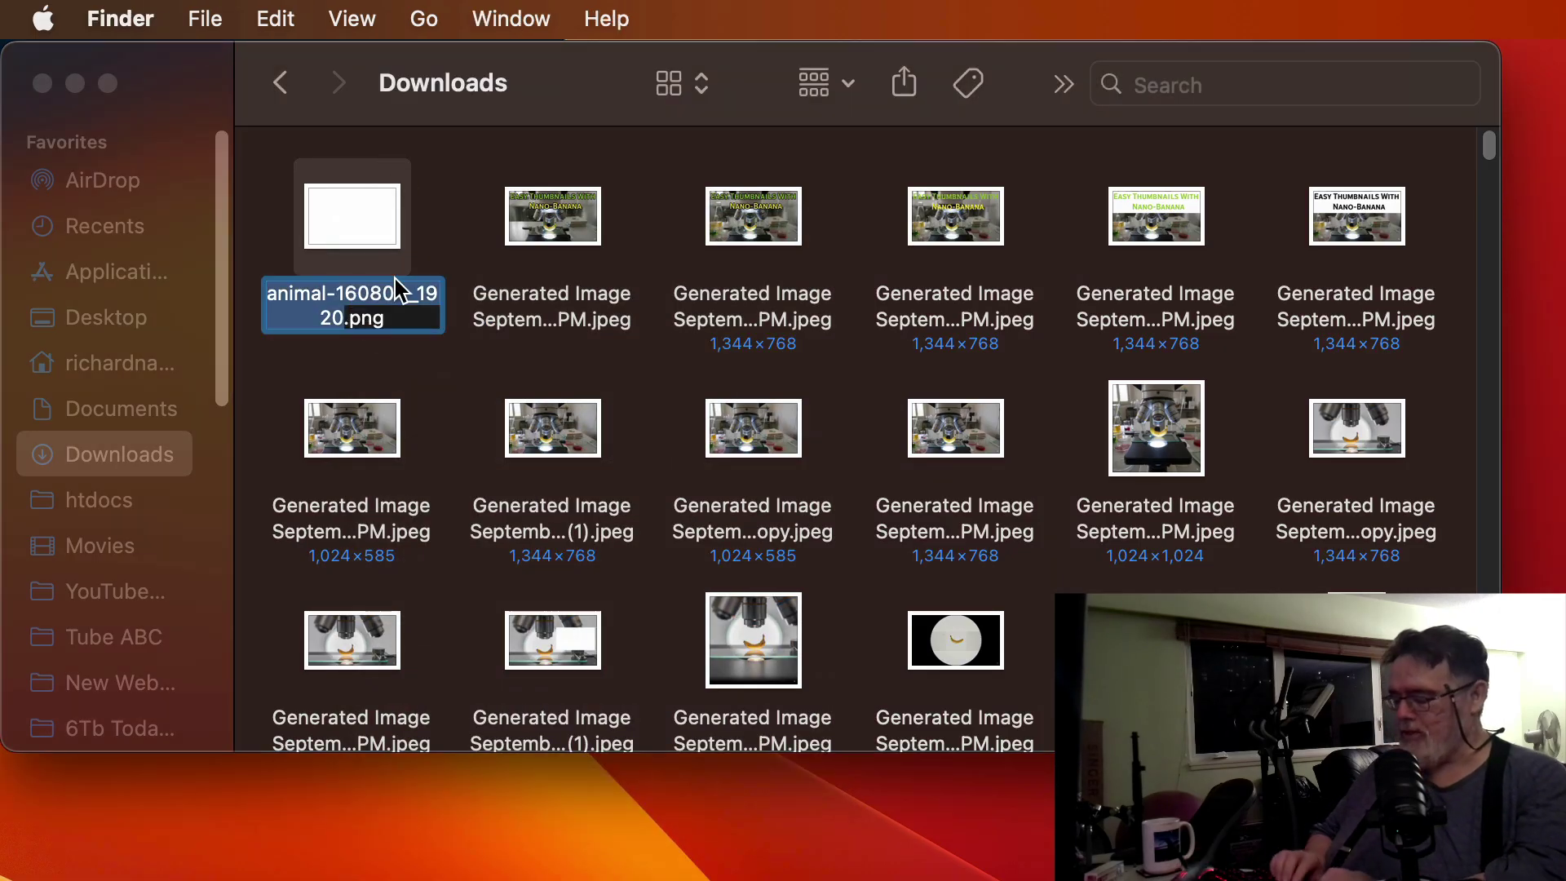
text(Tran)
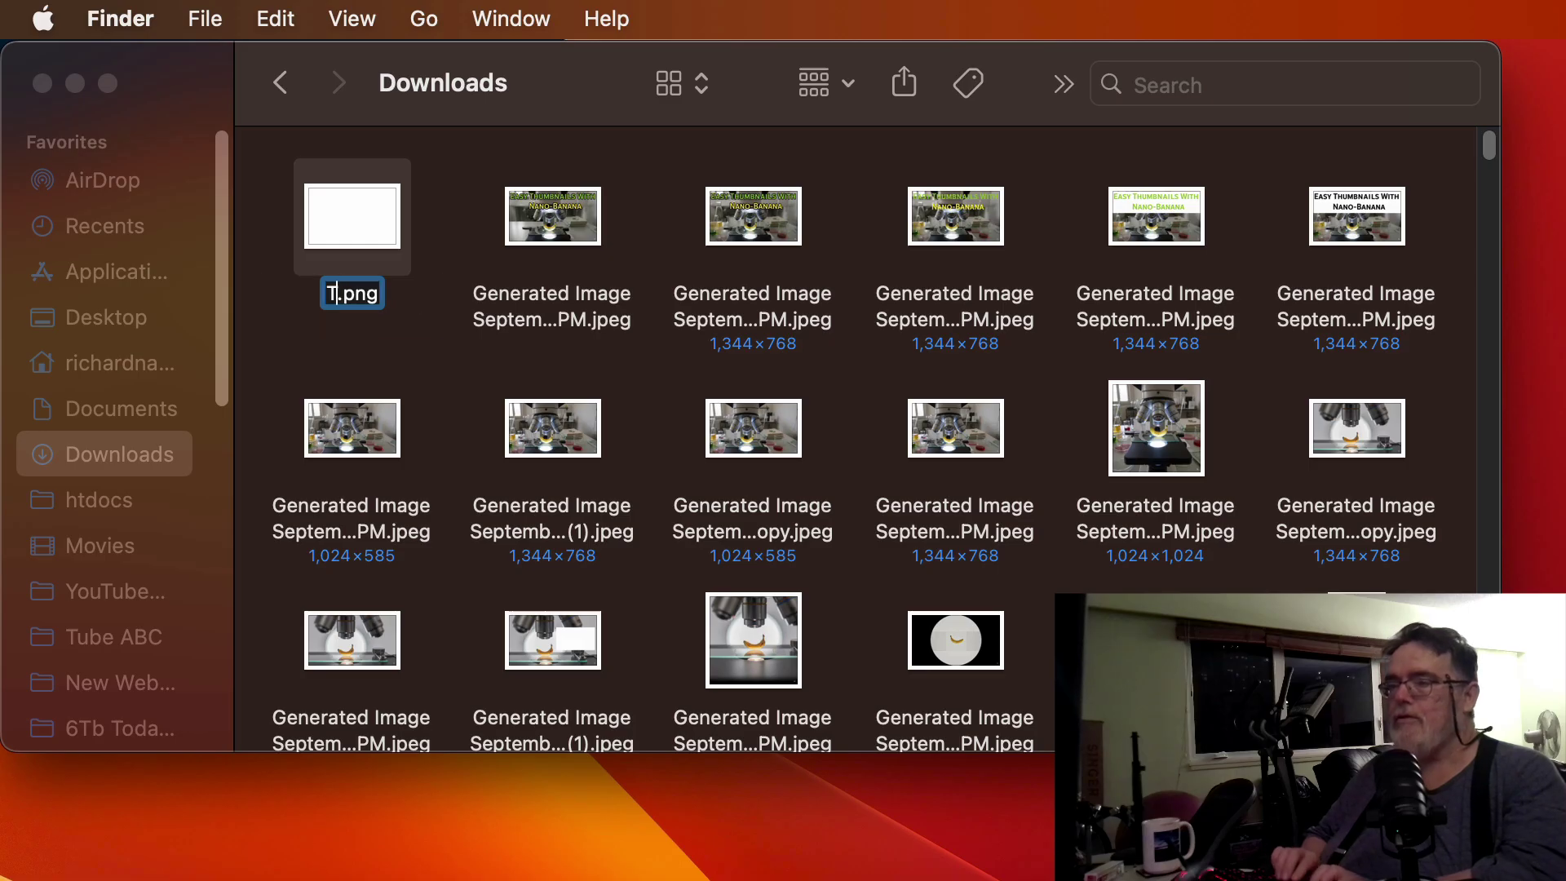
text(sparent)
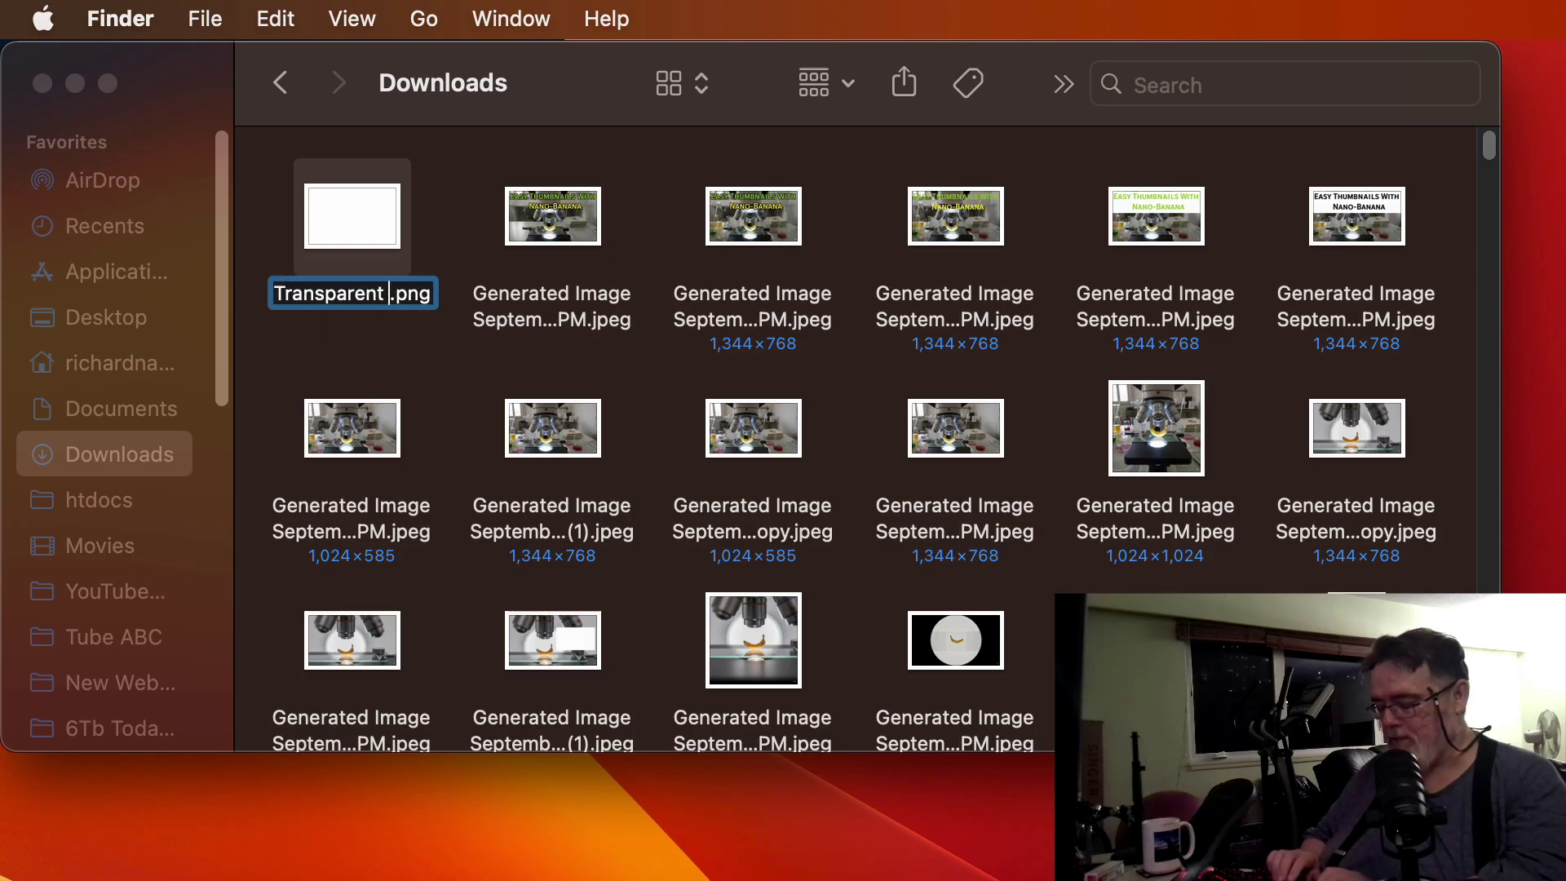
text( 1024)
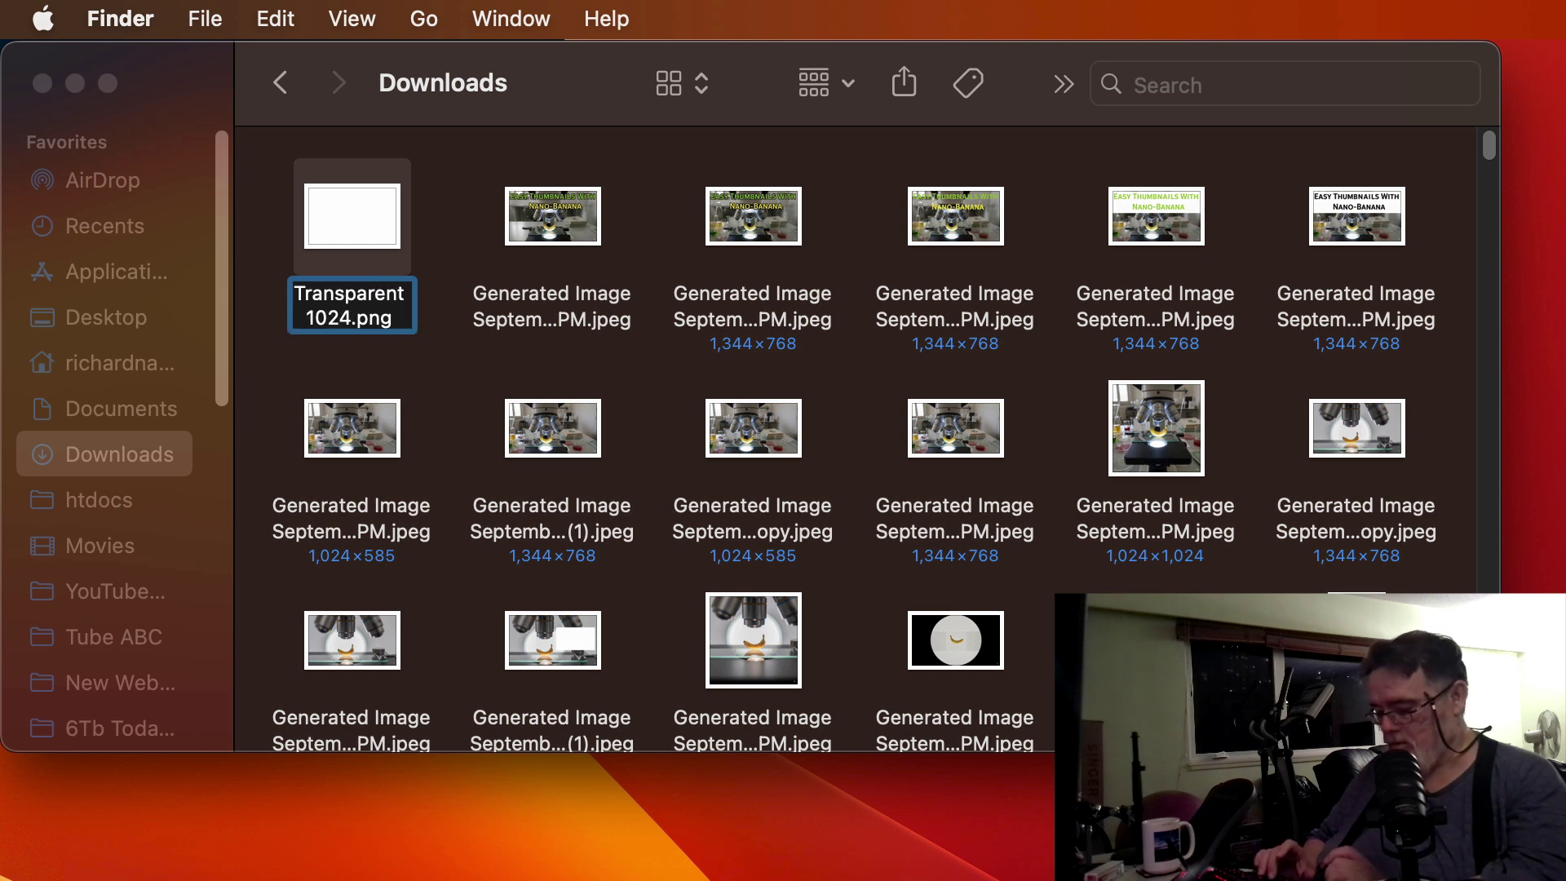
text(x576)
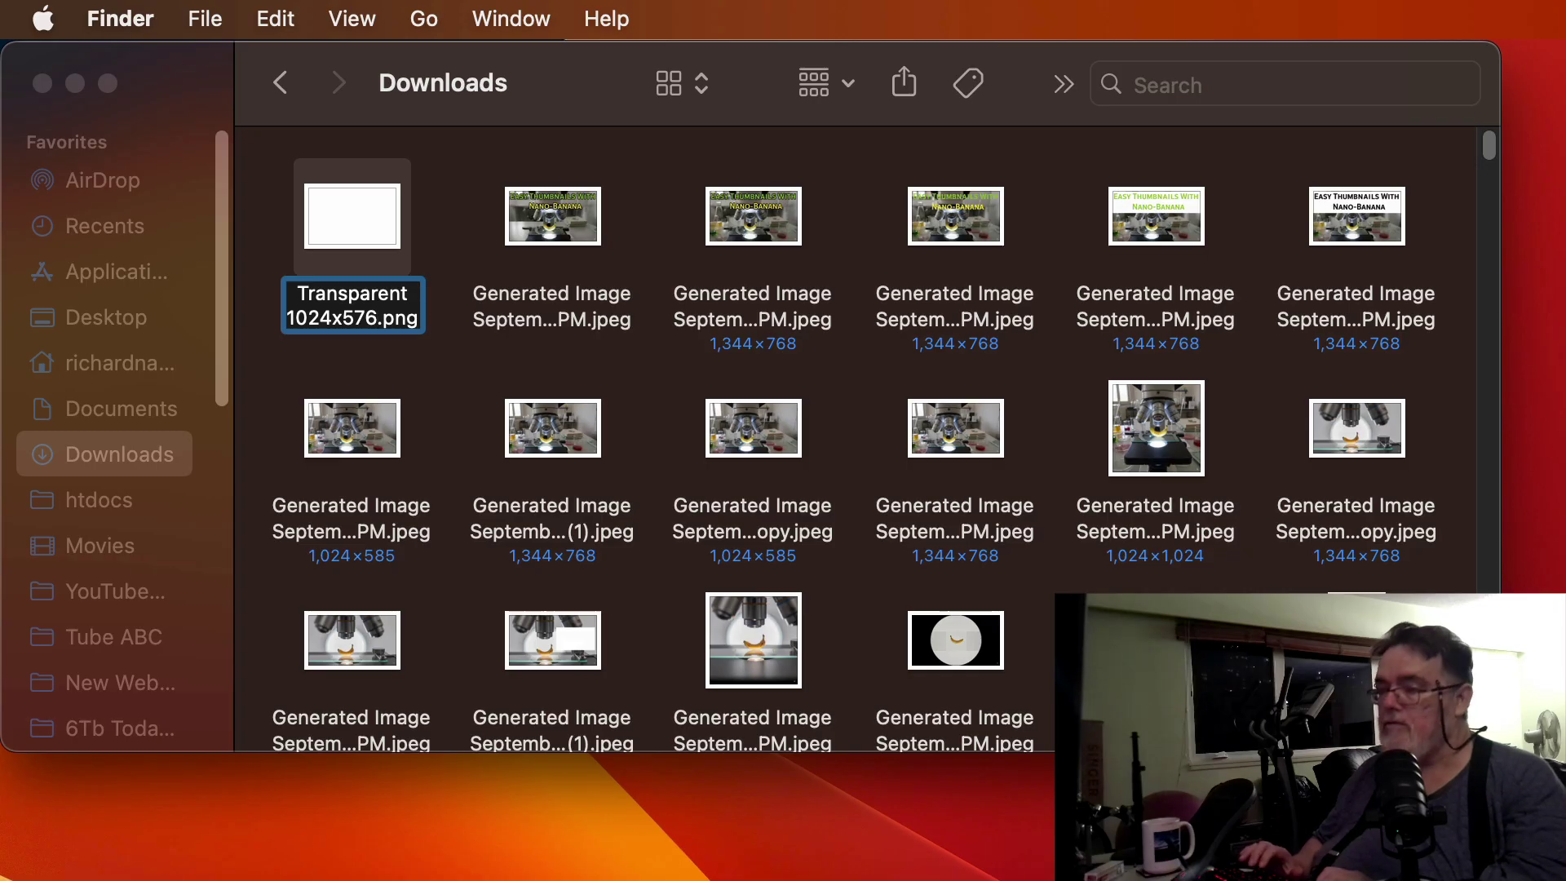
key(Return)
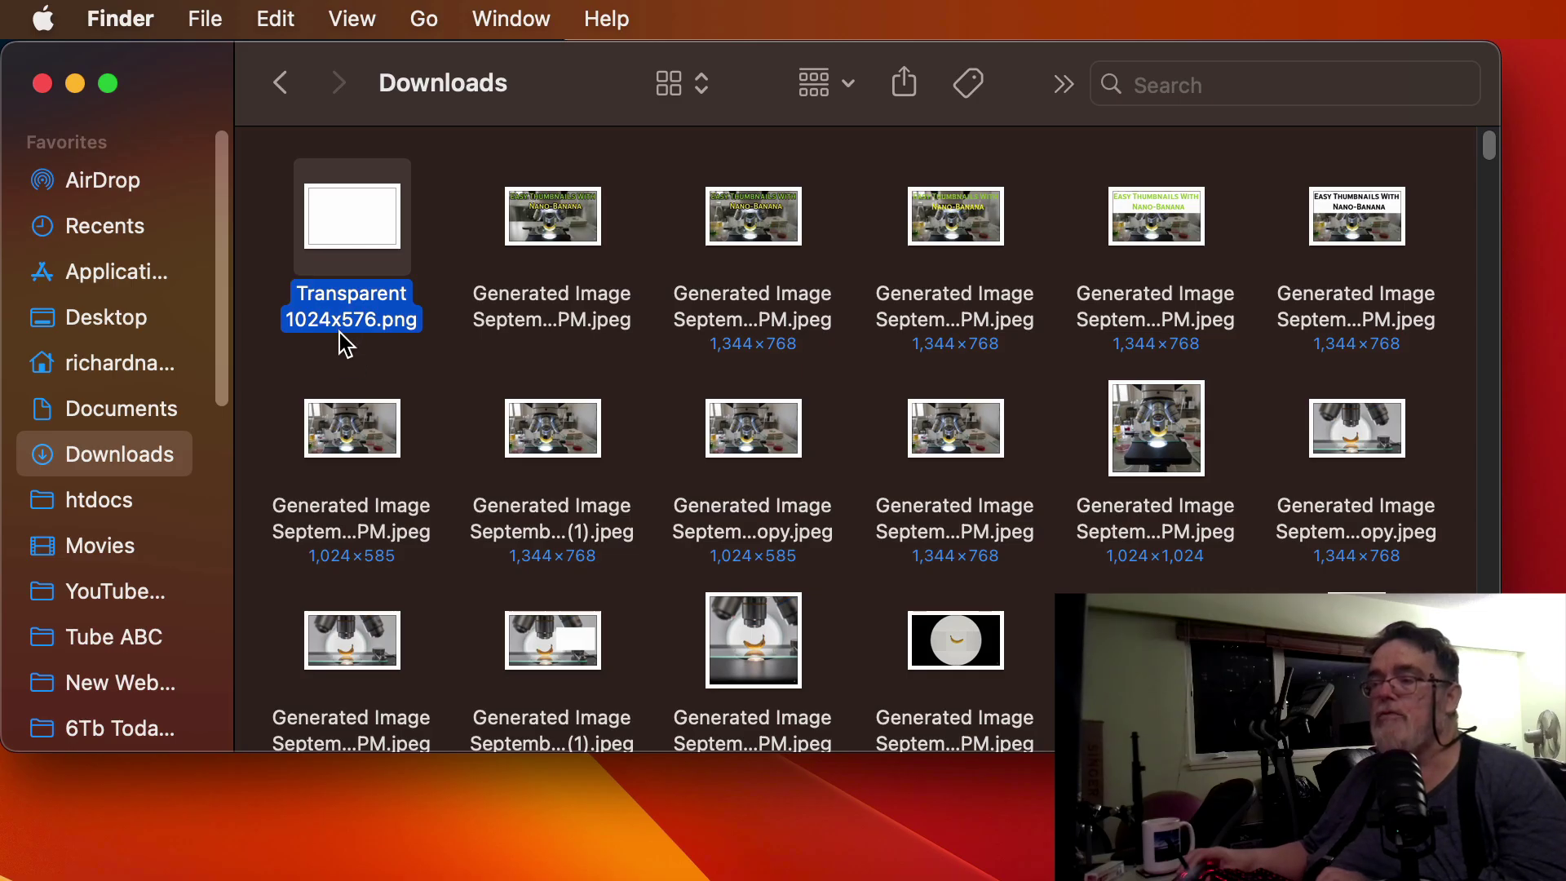
Open "Transparent 1024x576.png" in Preview and turn off proportional scaling in its size settings
right_click(364, 232)
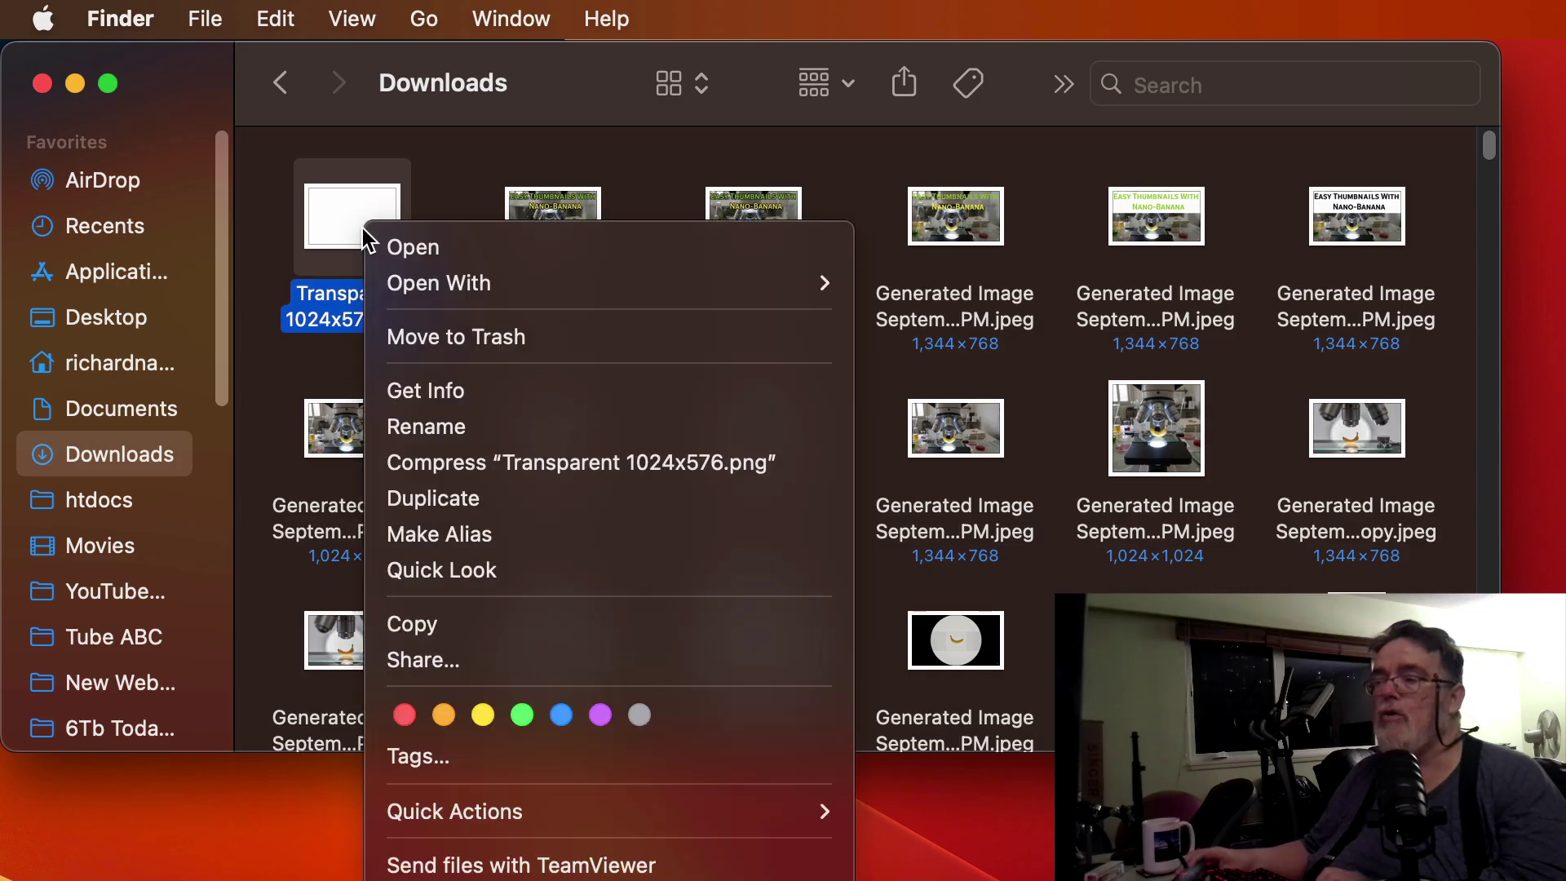
click(396, 253)
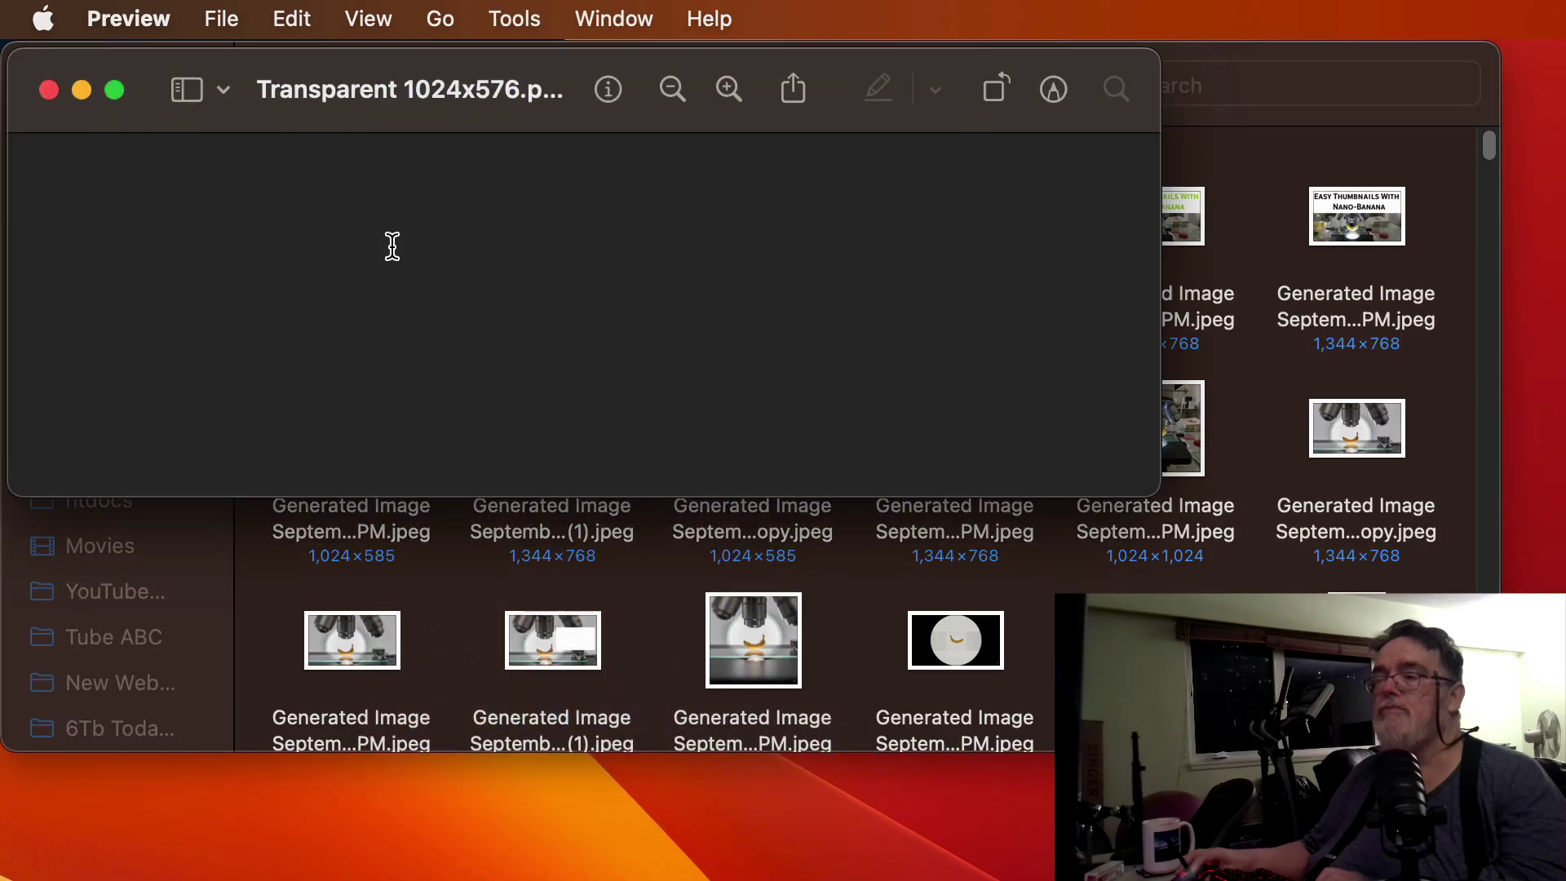
click(514, 18)
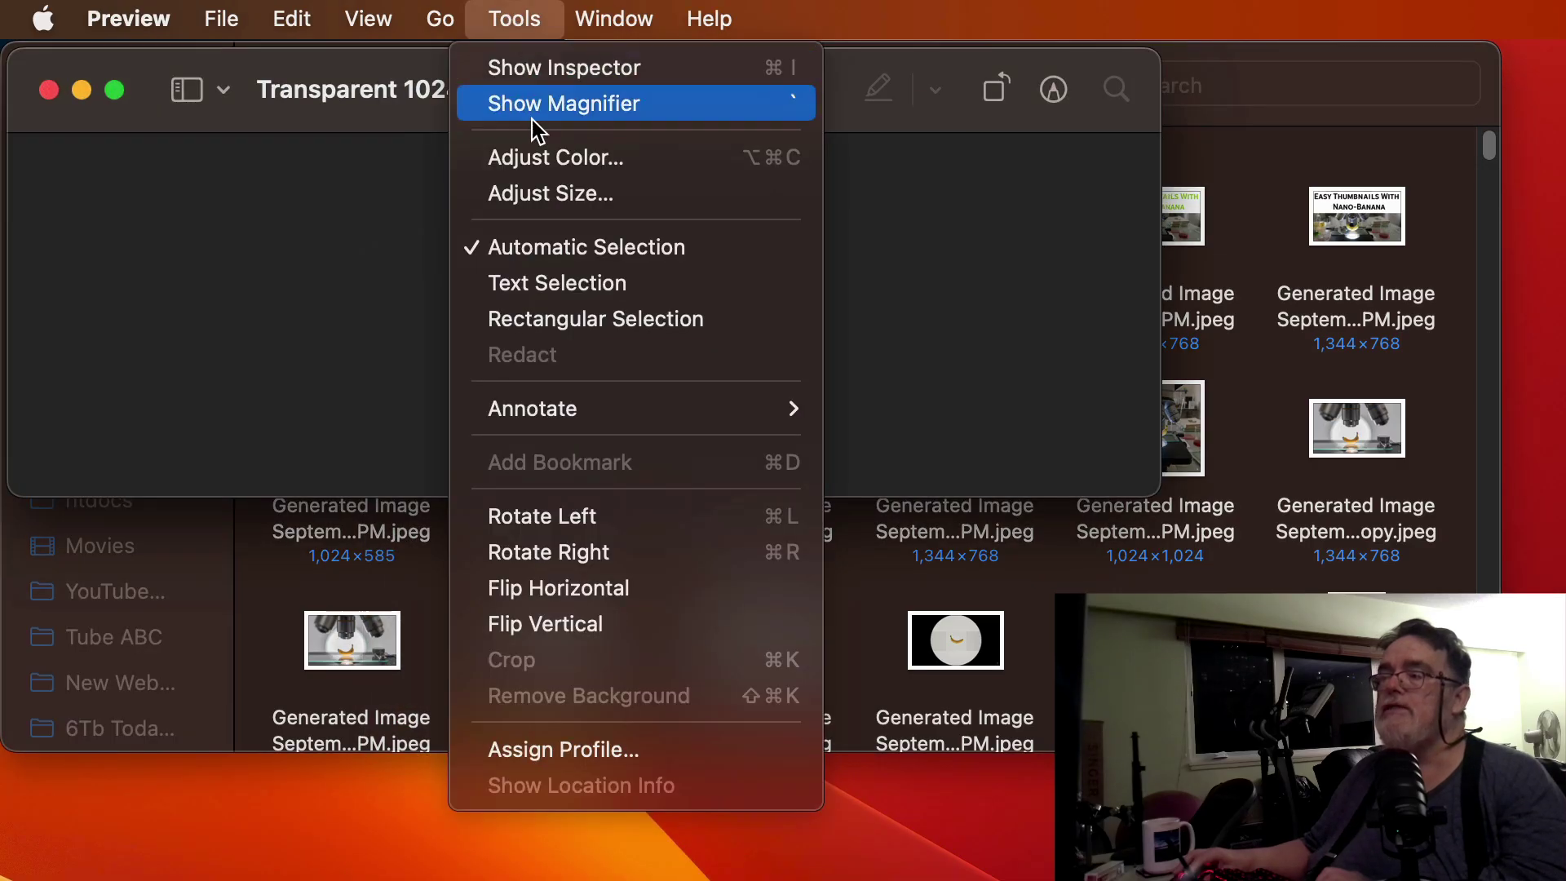
click(541, 194)
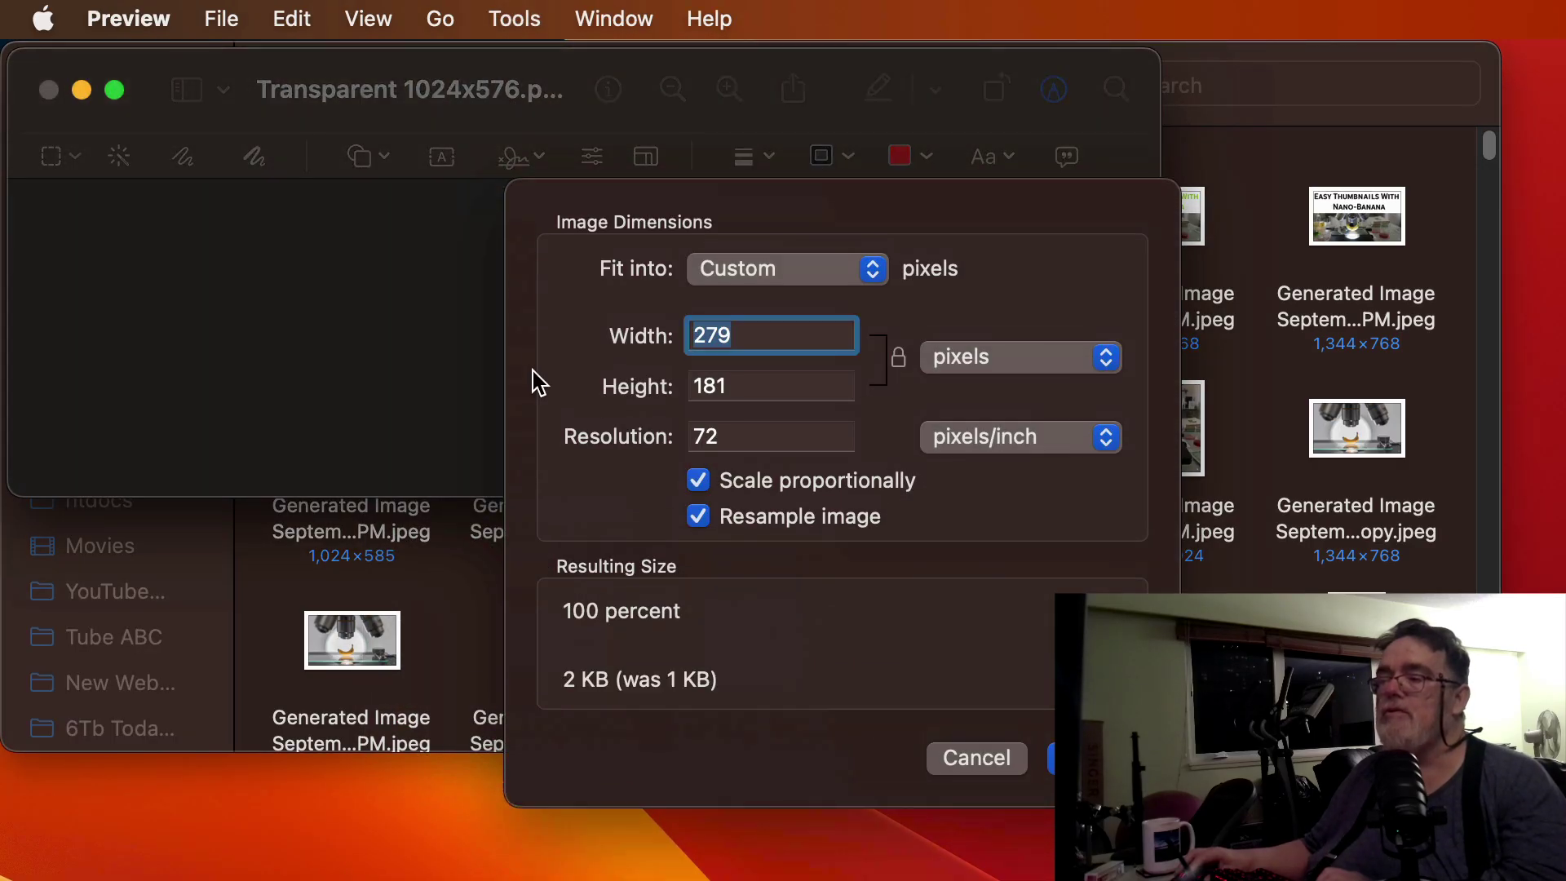
click(897, 359)
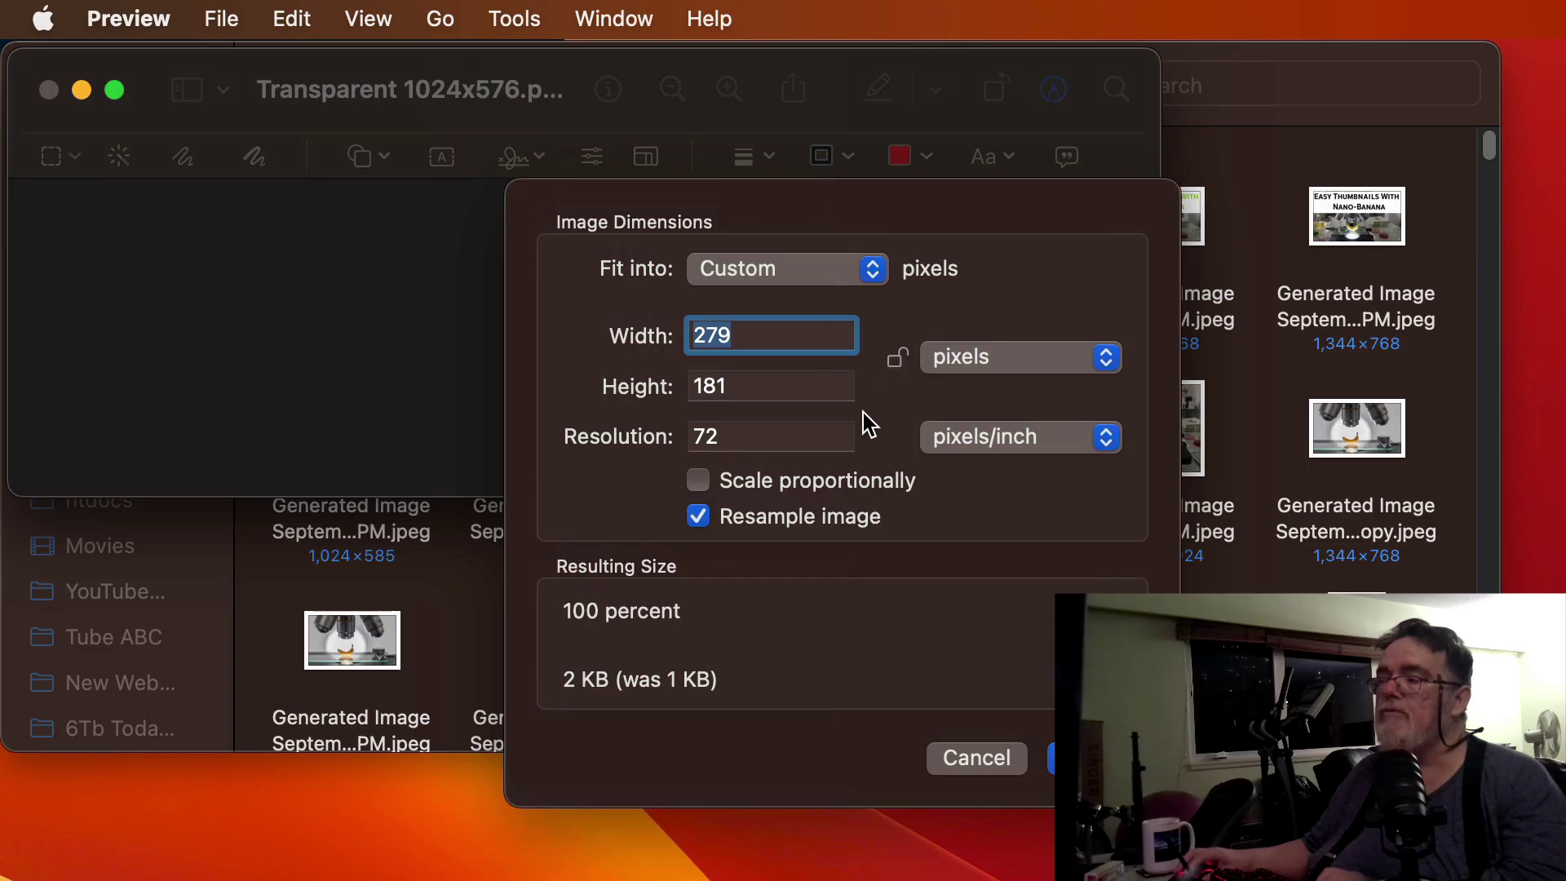
Resize the transparent image to 1024 pixels wide and 576 pixels high, and close it
click(811, 339)
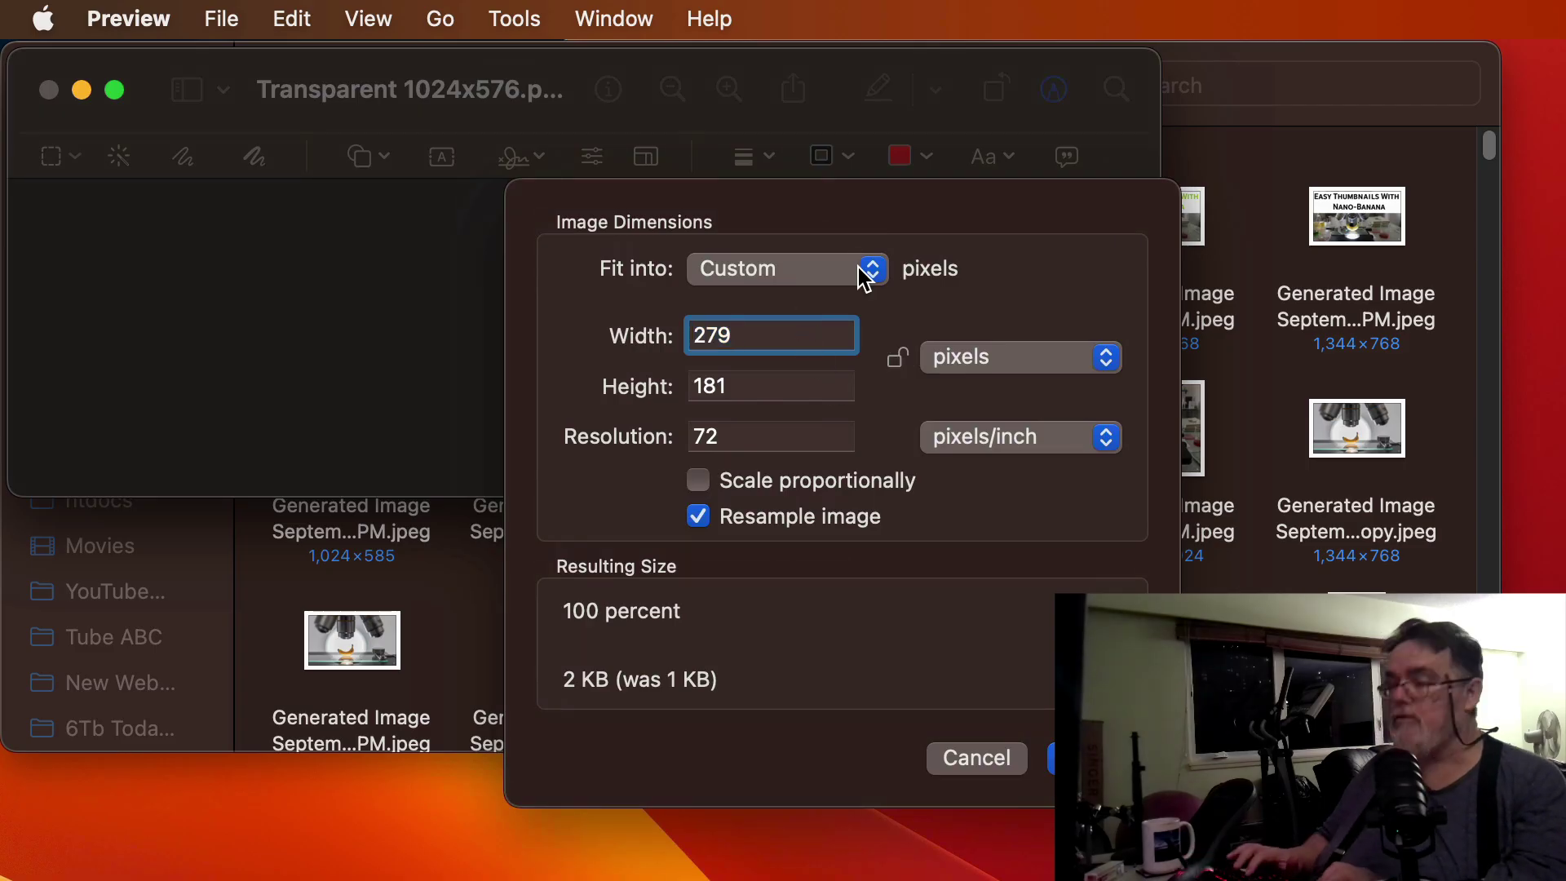
key(BackSpace)
key(BackSpace)
key(BackSpace)
text(1024)
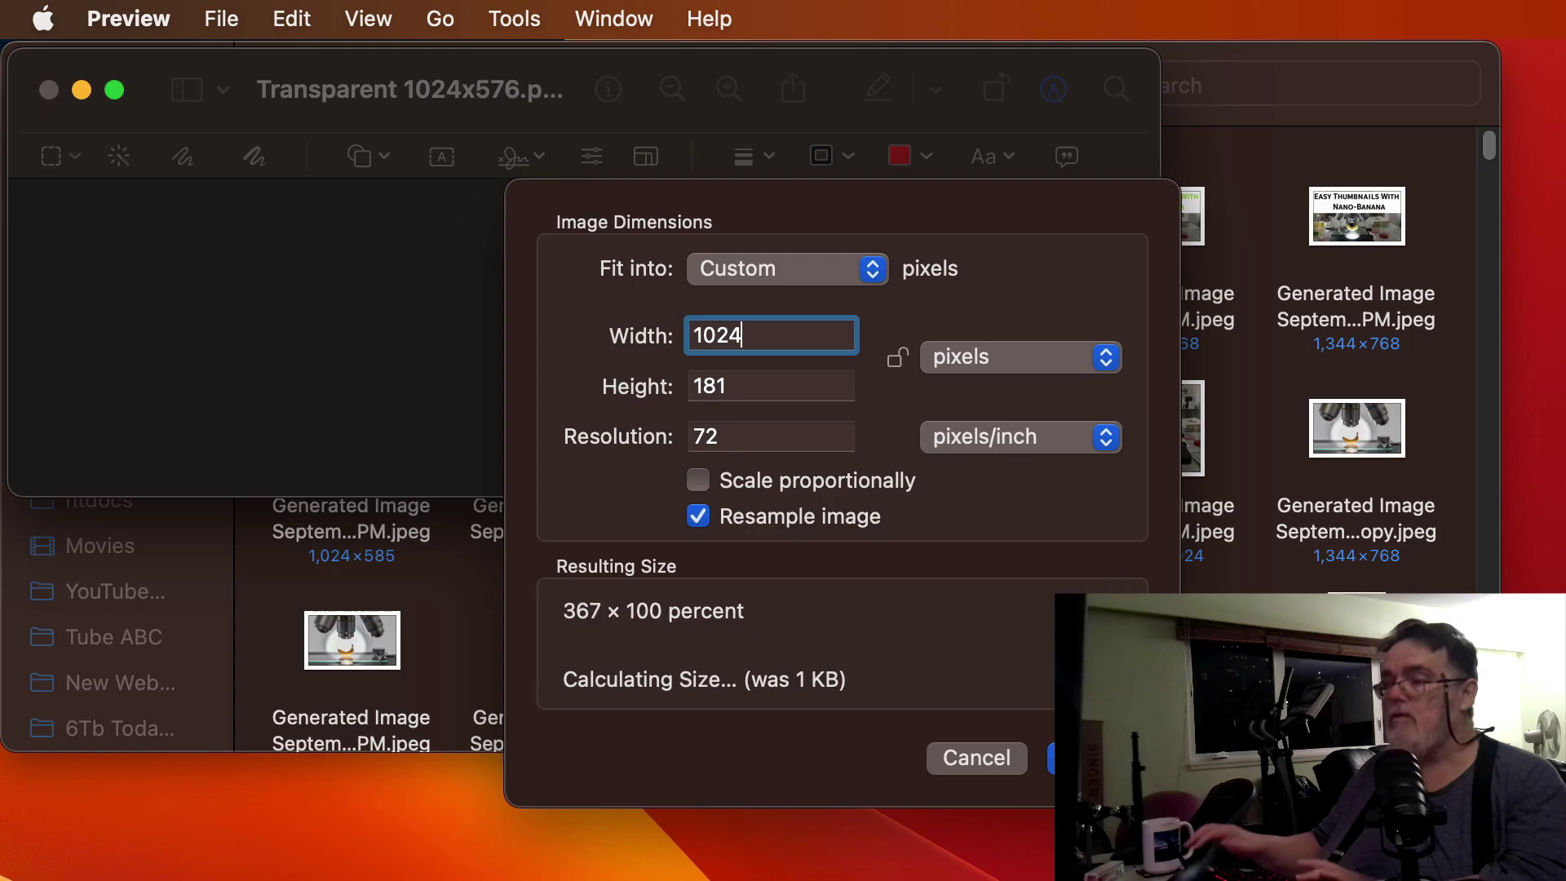
click(840, 382)
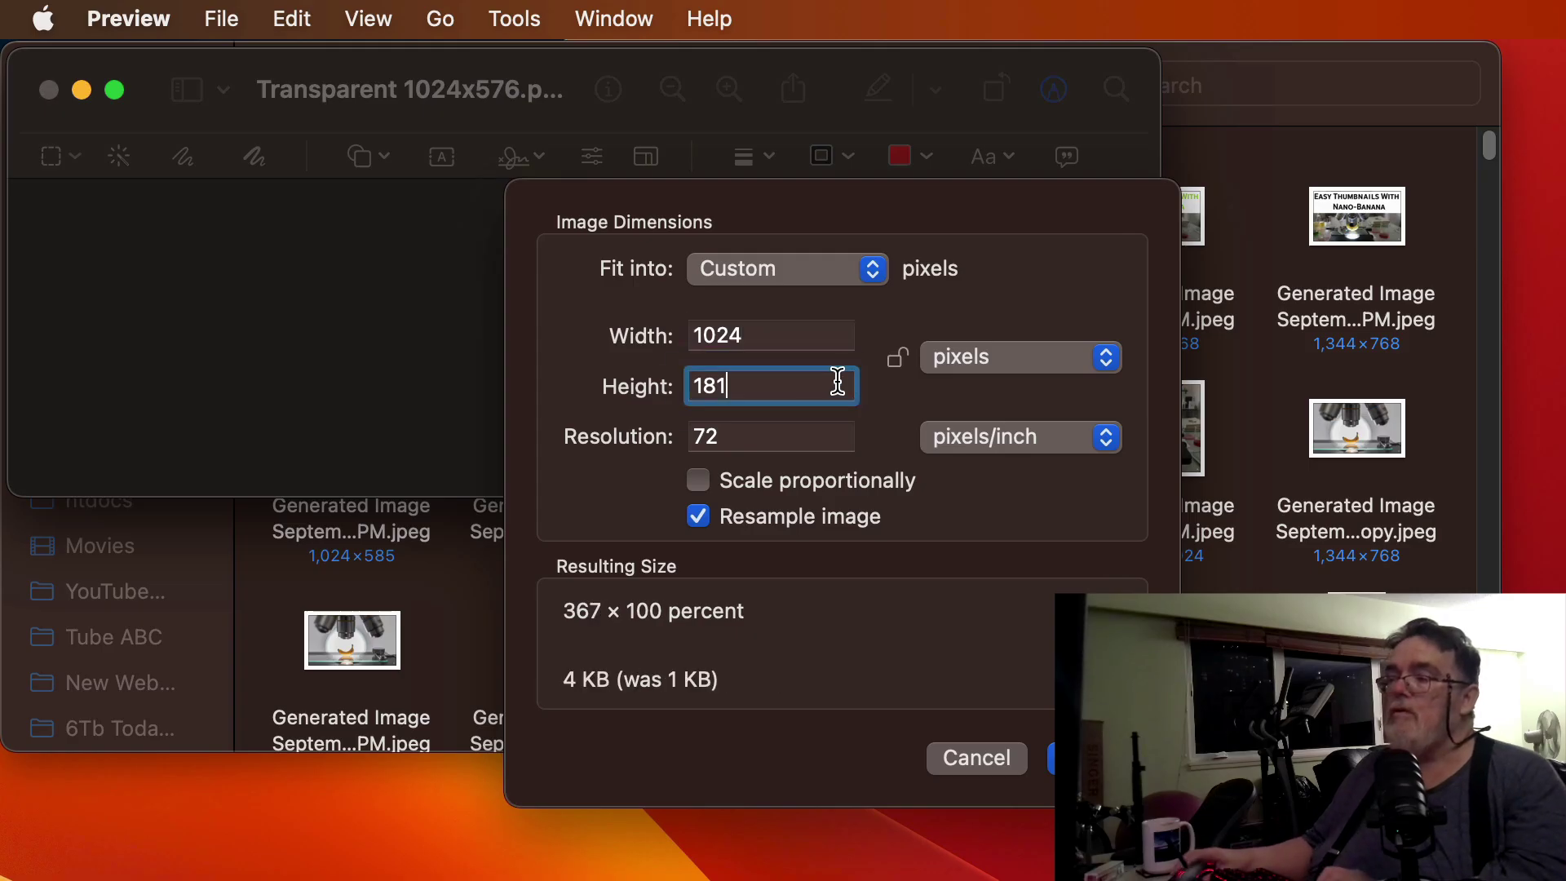
key(BackSpace)
key(BackSpace)
key(BackSpace)
text(576)
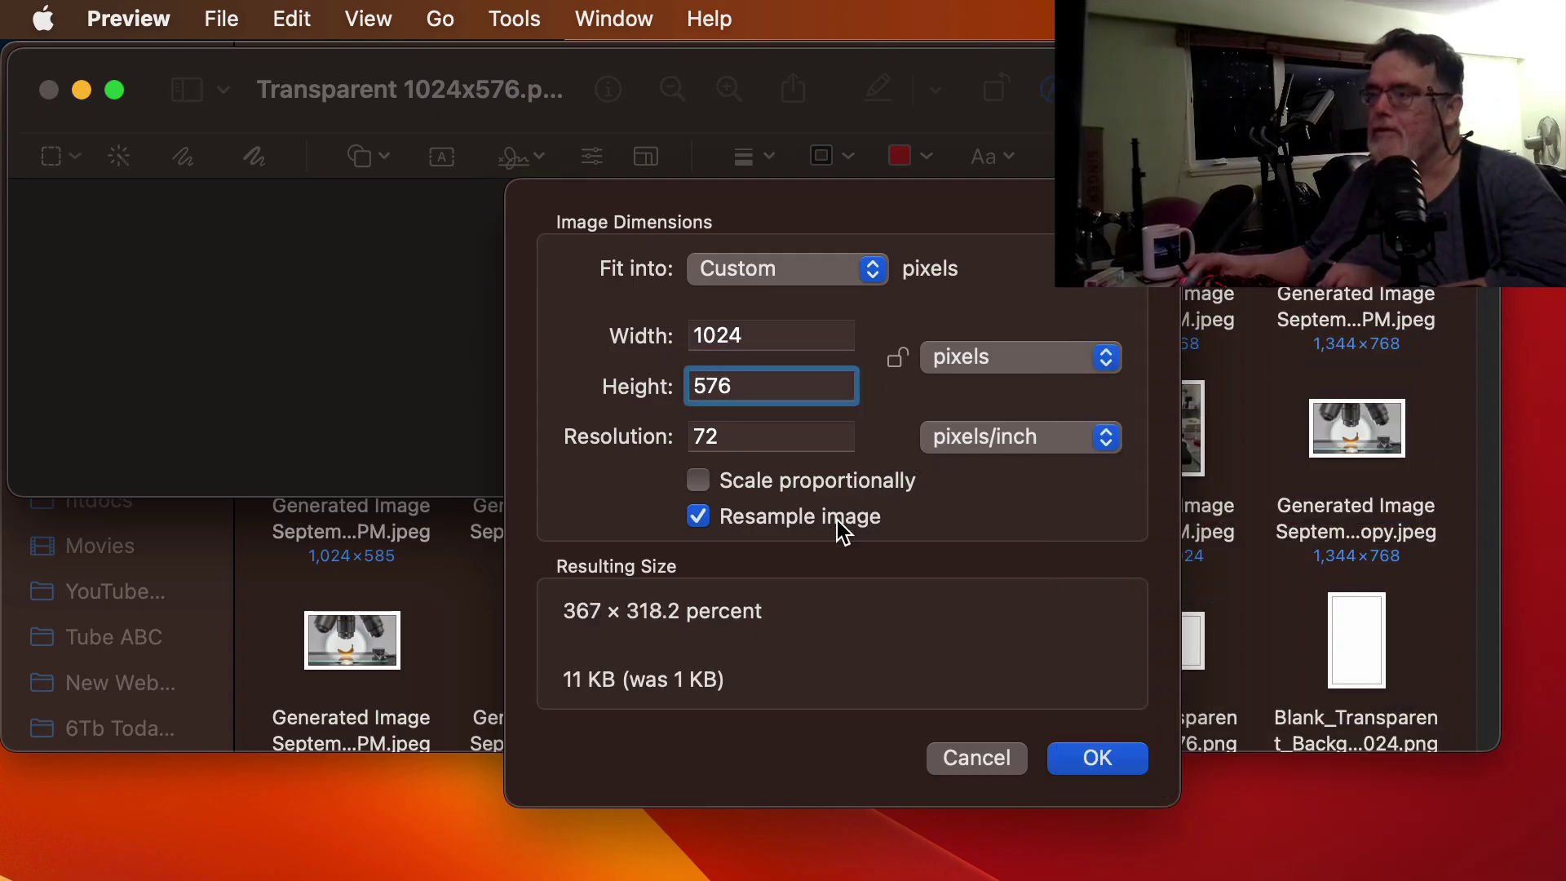
click(1081, 758)
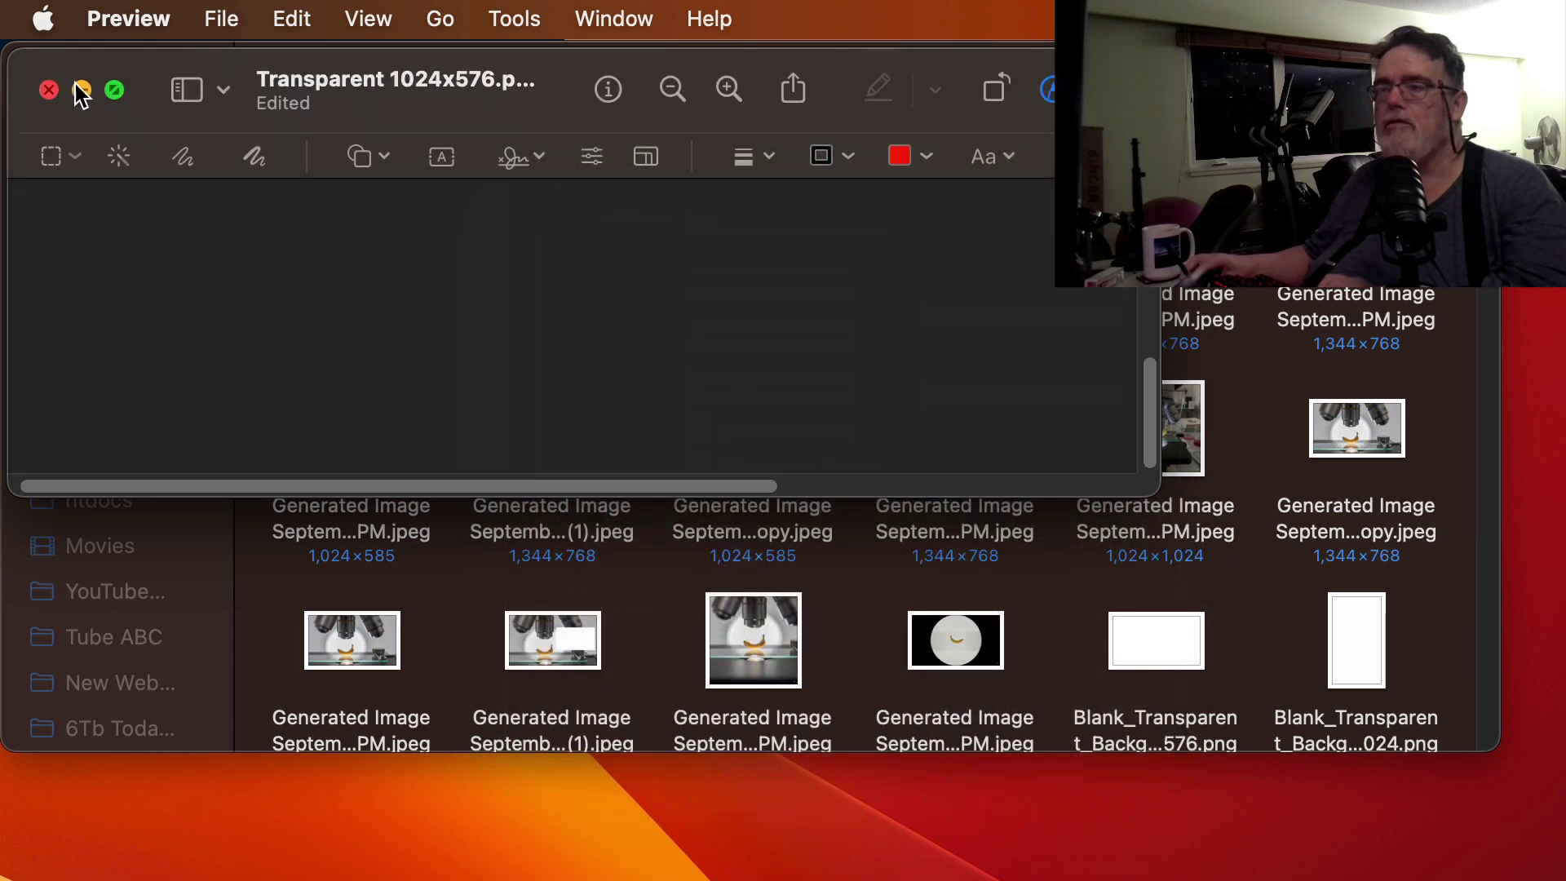
click(51, 90)
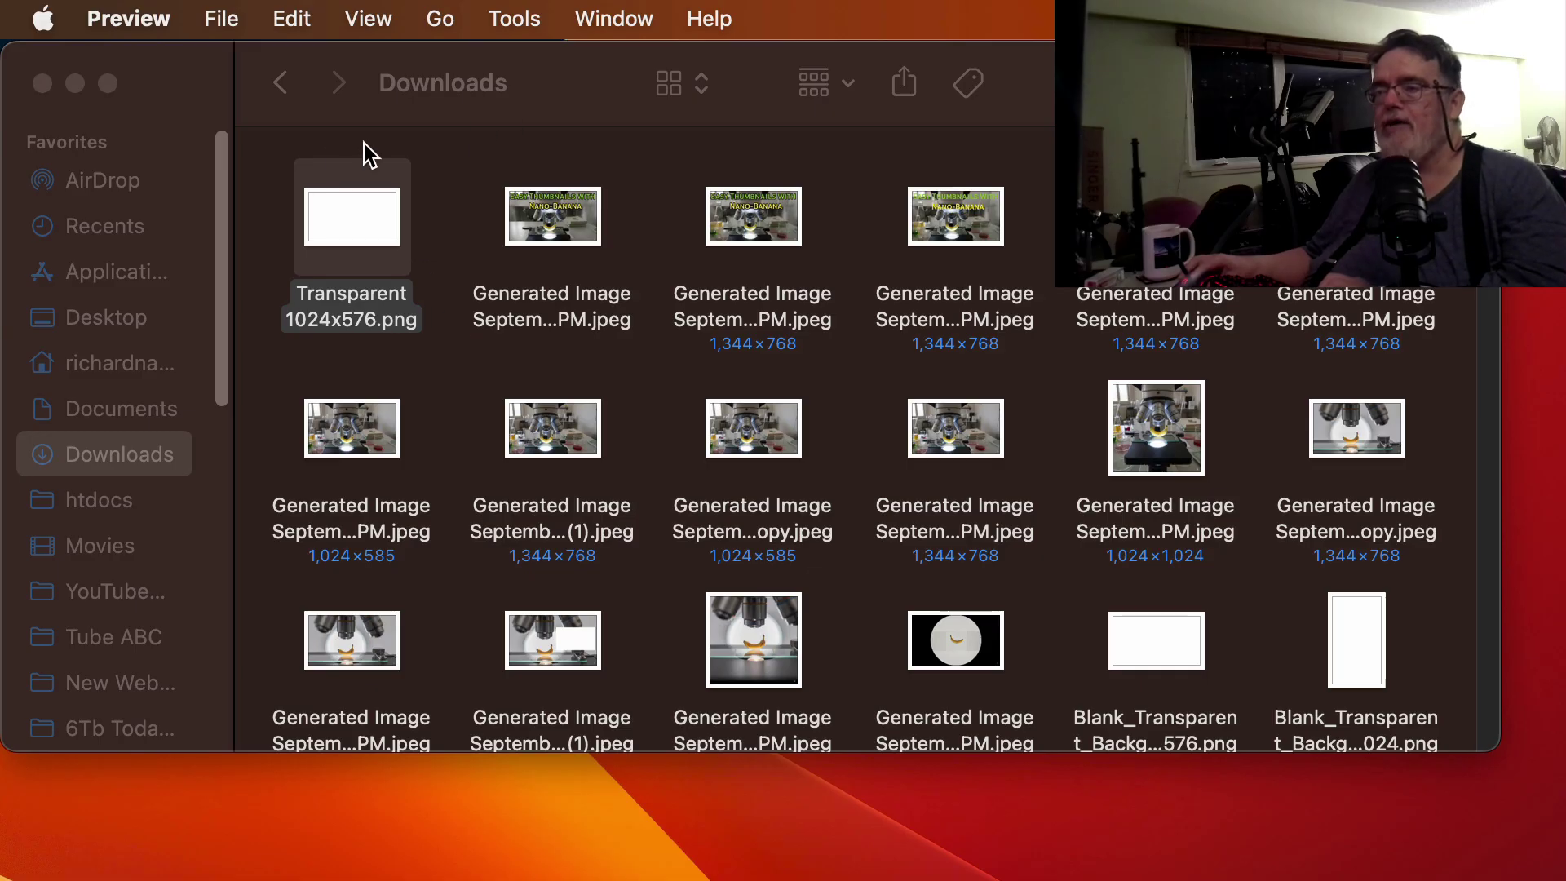
Leave the Downloads folder, open aistudio.google.com in the browser and choose Try Nano Banana
click(108, 83)
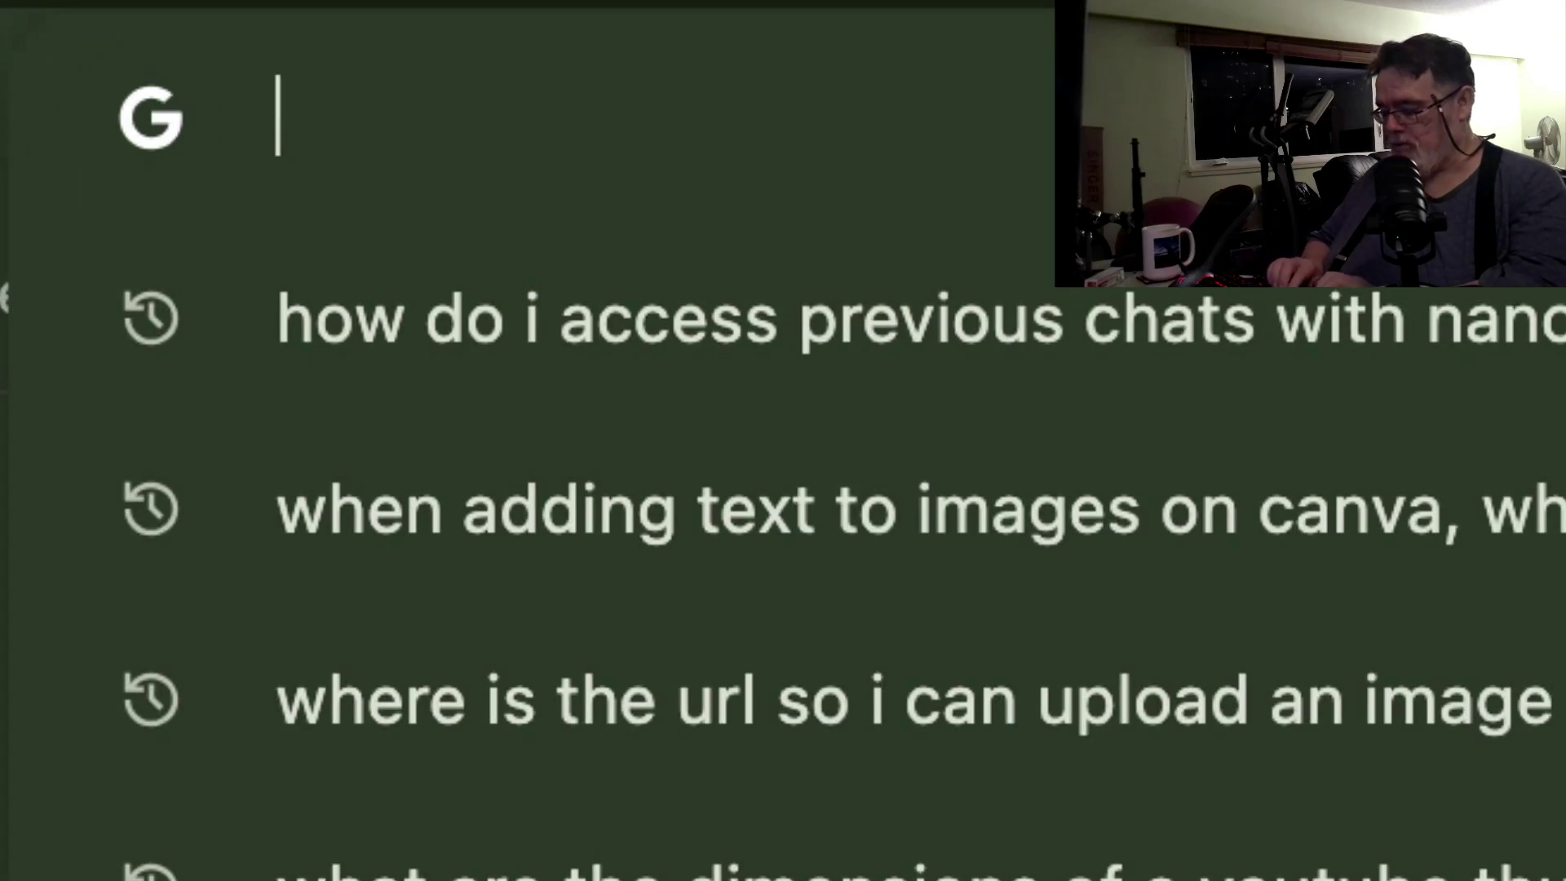
text(aistudio.google.com)
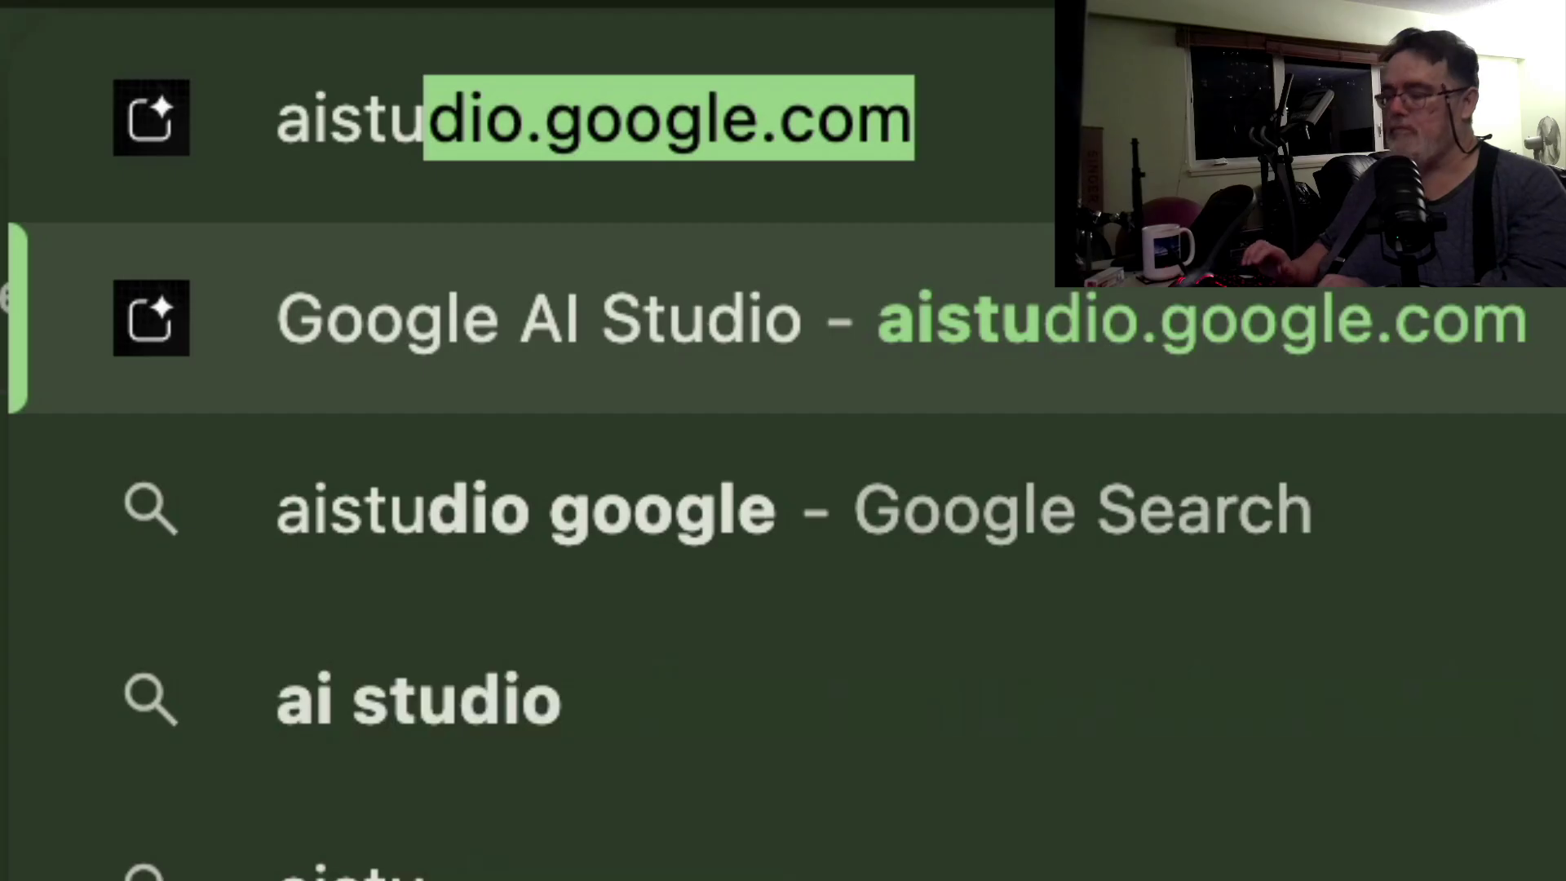
key(Right)
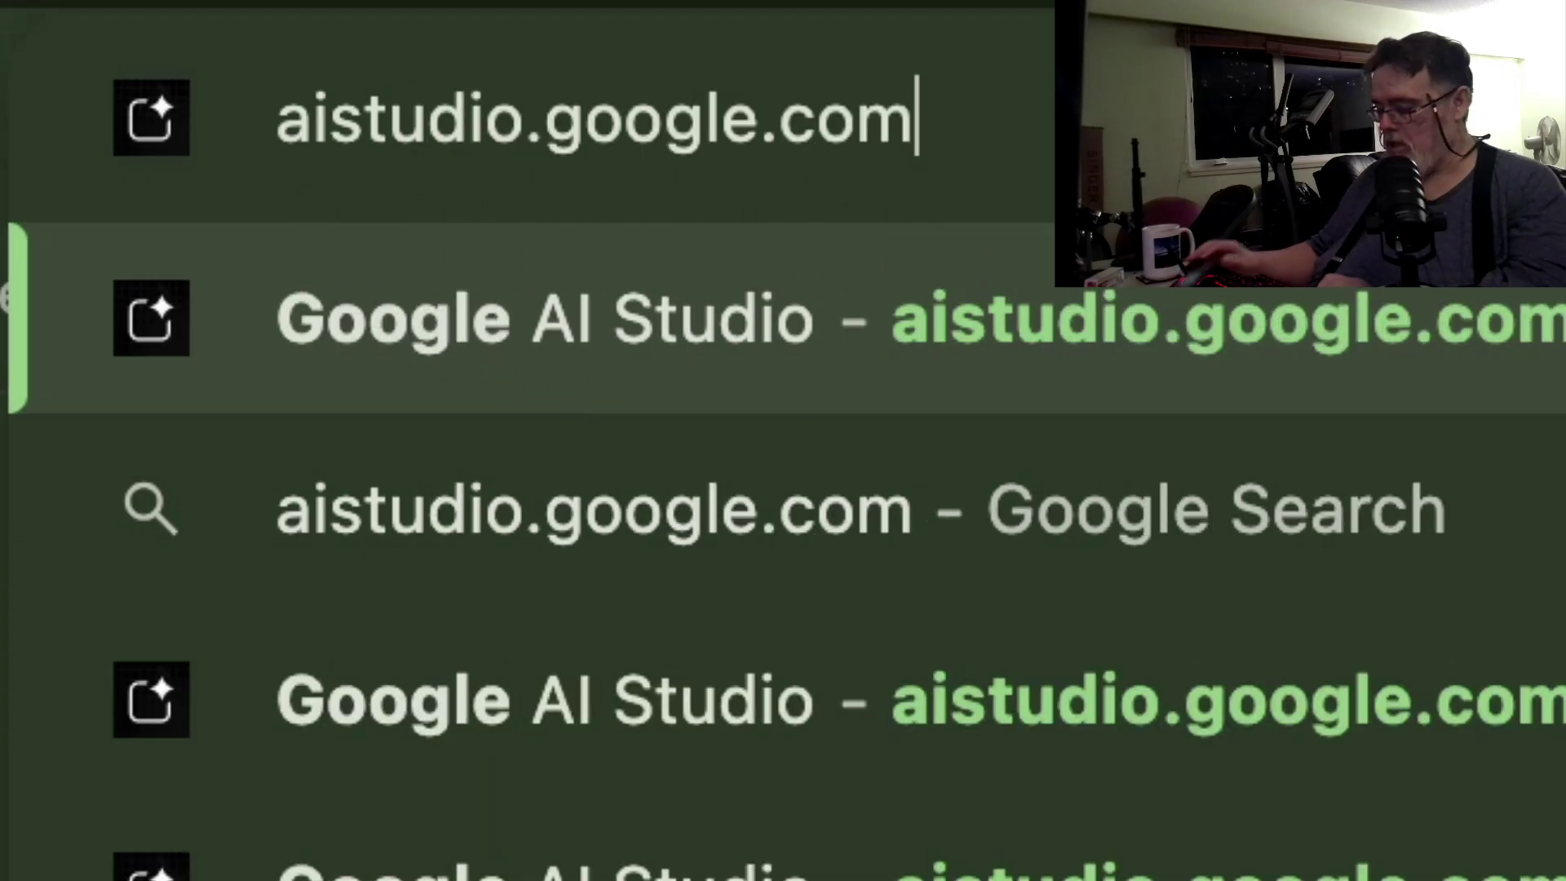
key(Return)
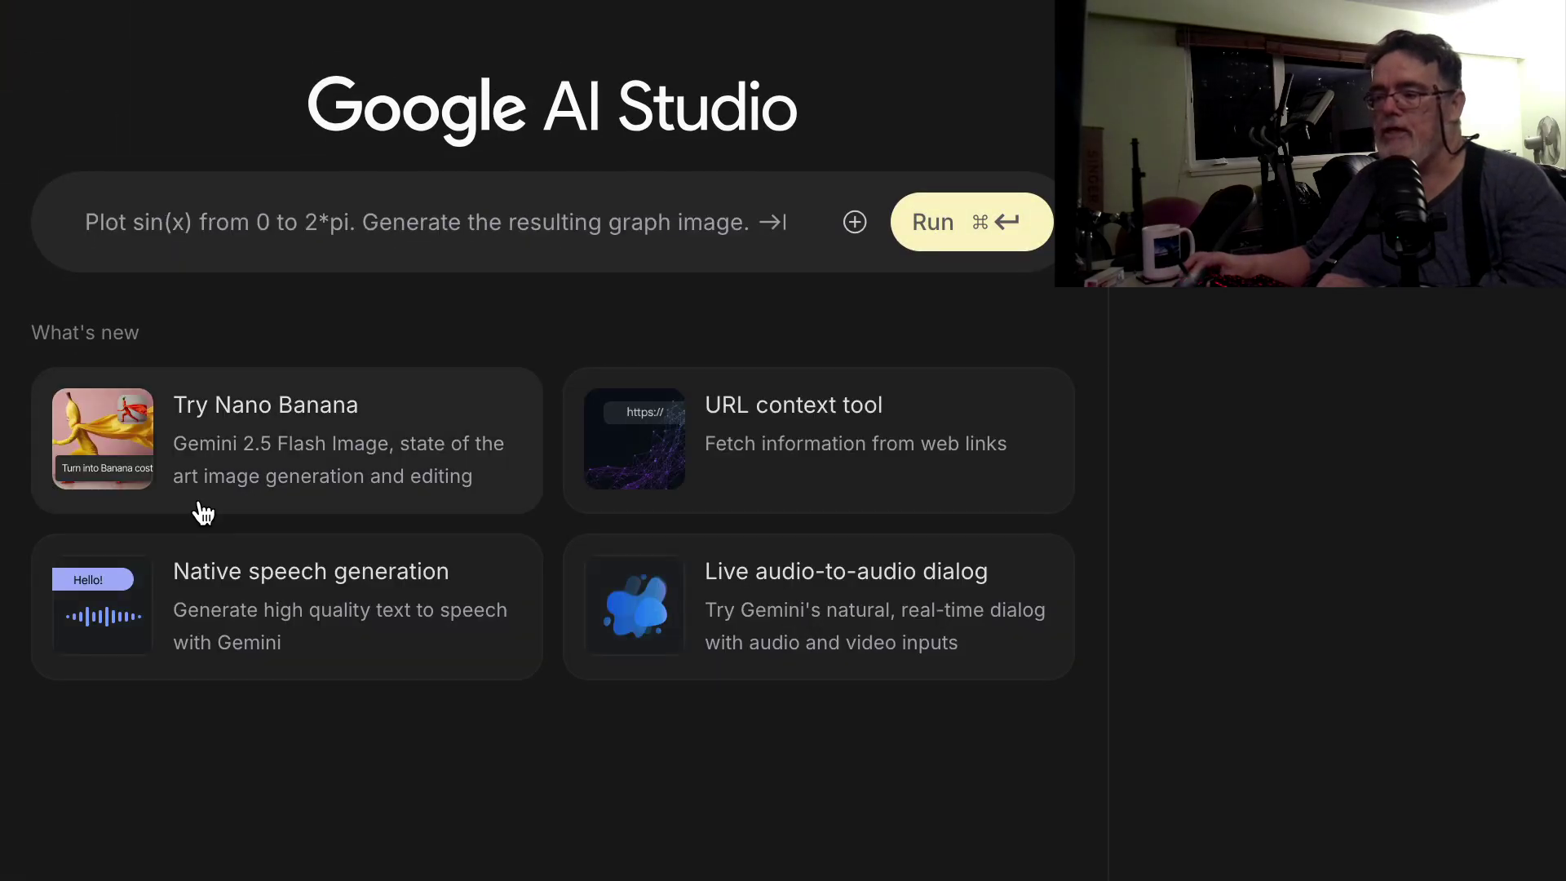
click(285, 455)
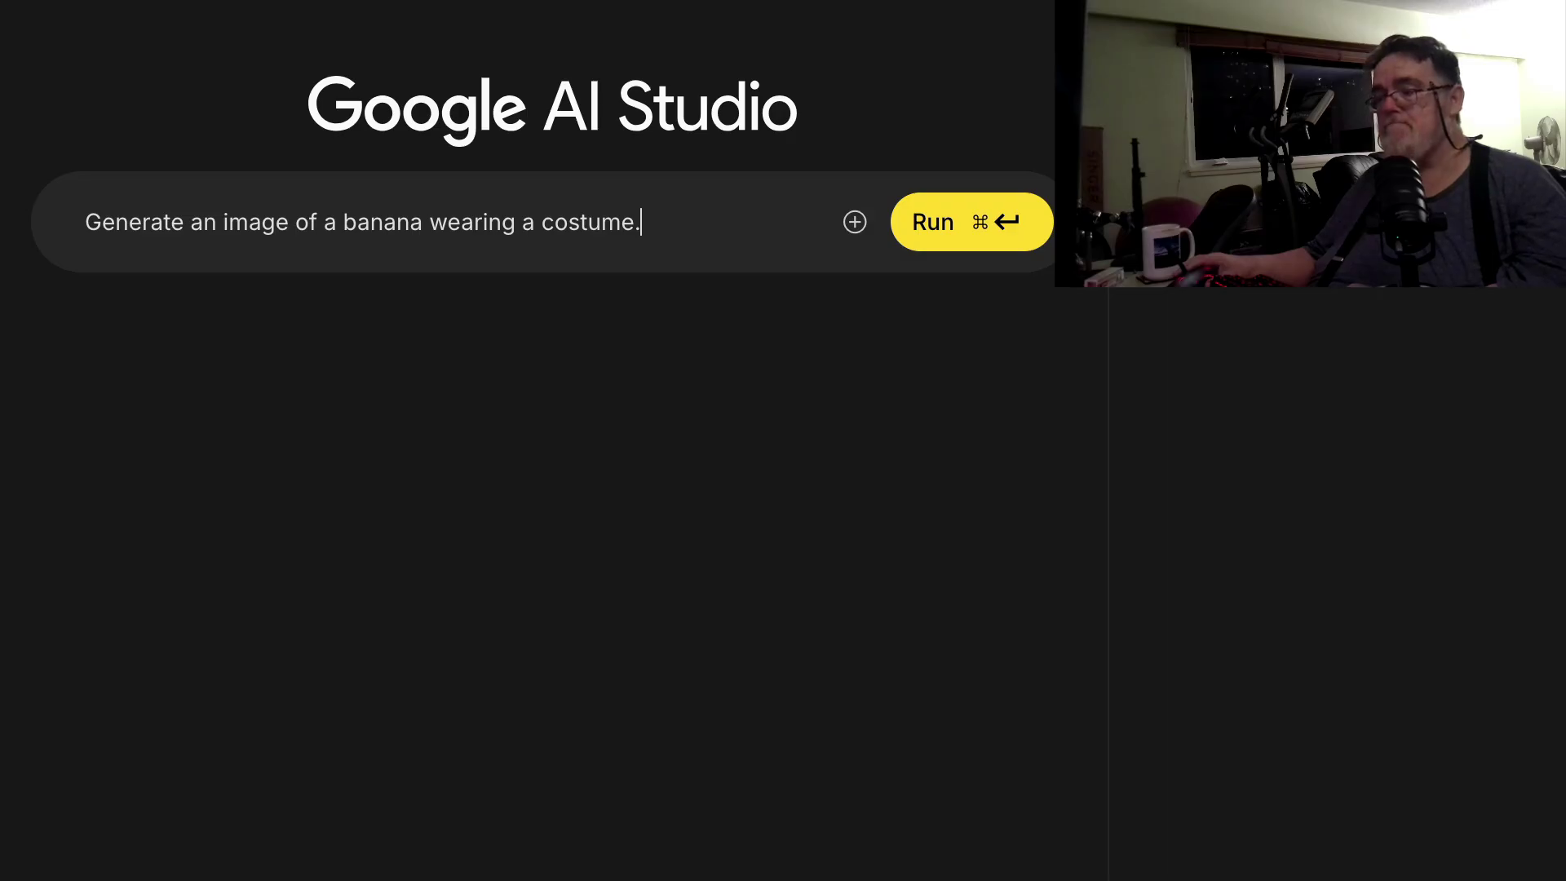
Clear the prompt about a banana wearing a costume and begin a new one with "cr"
key(super+a)
key(BackSpace)
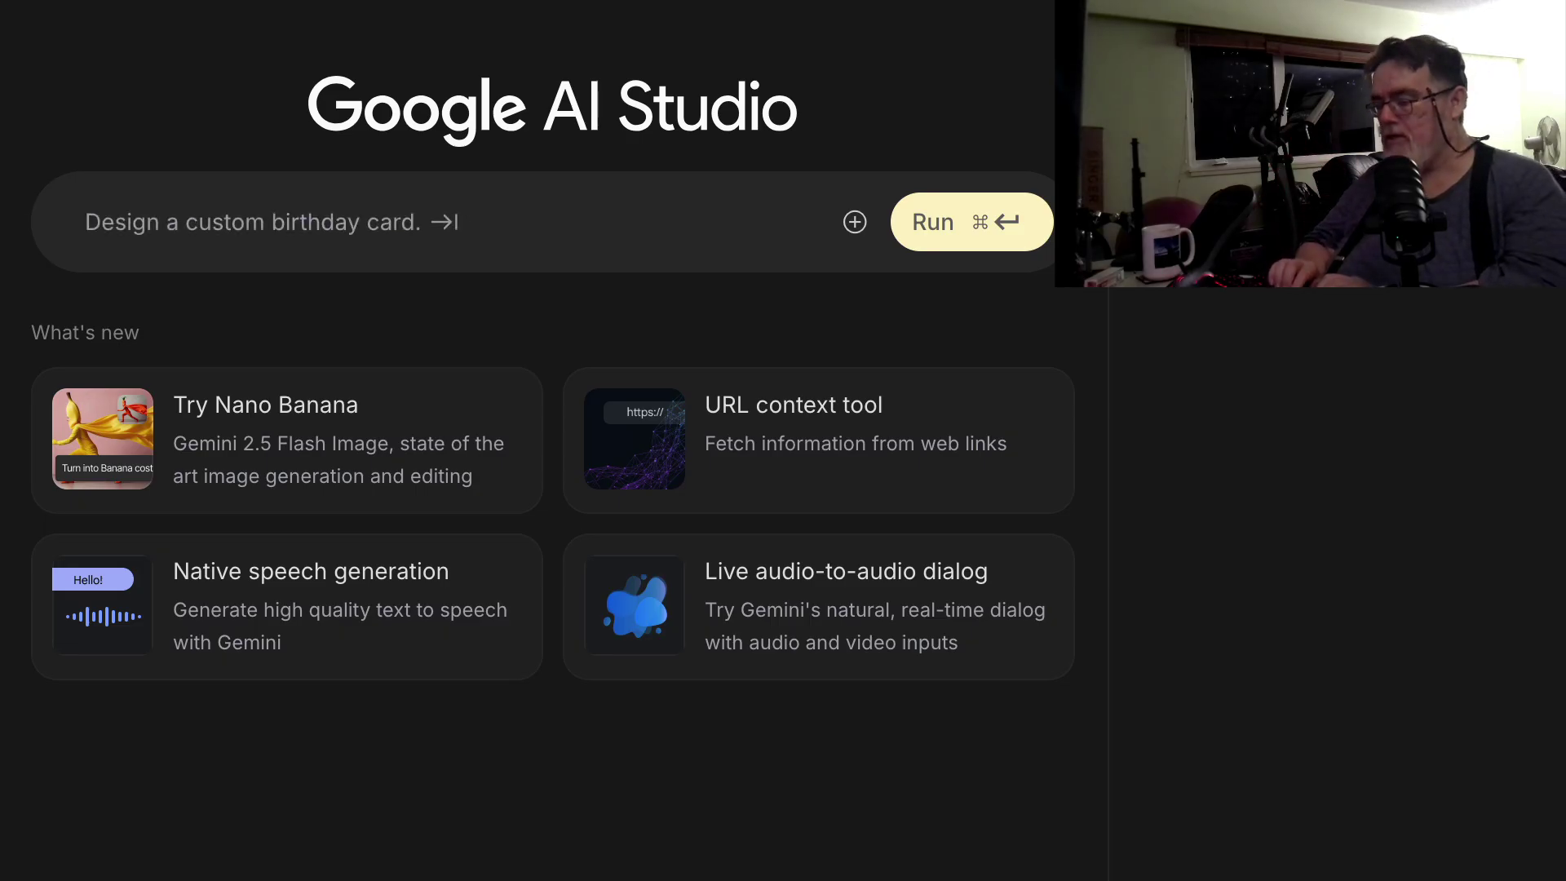
text(cr)
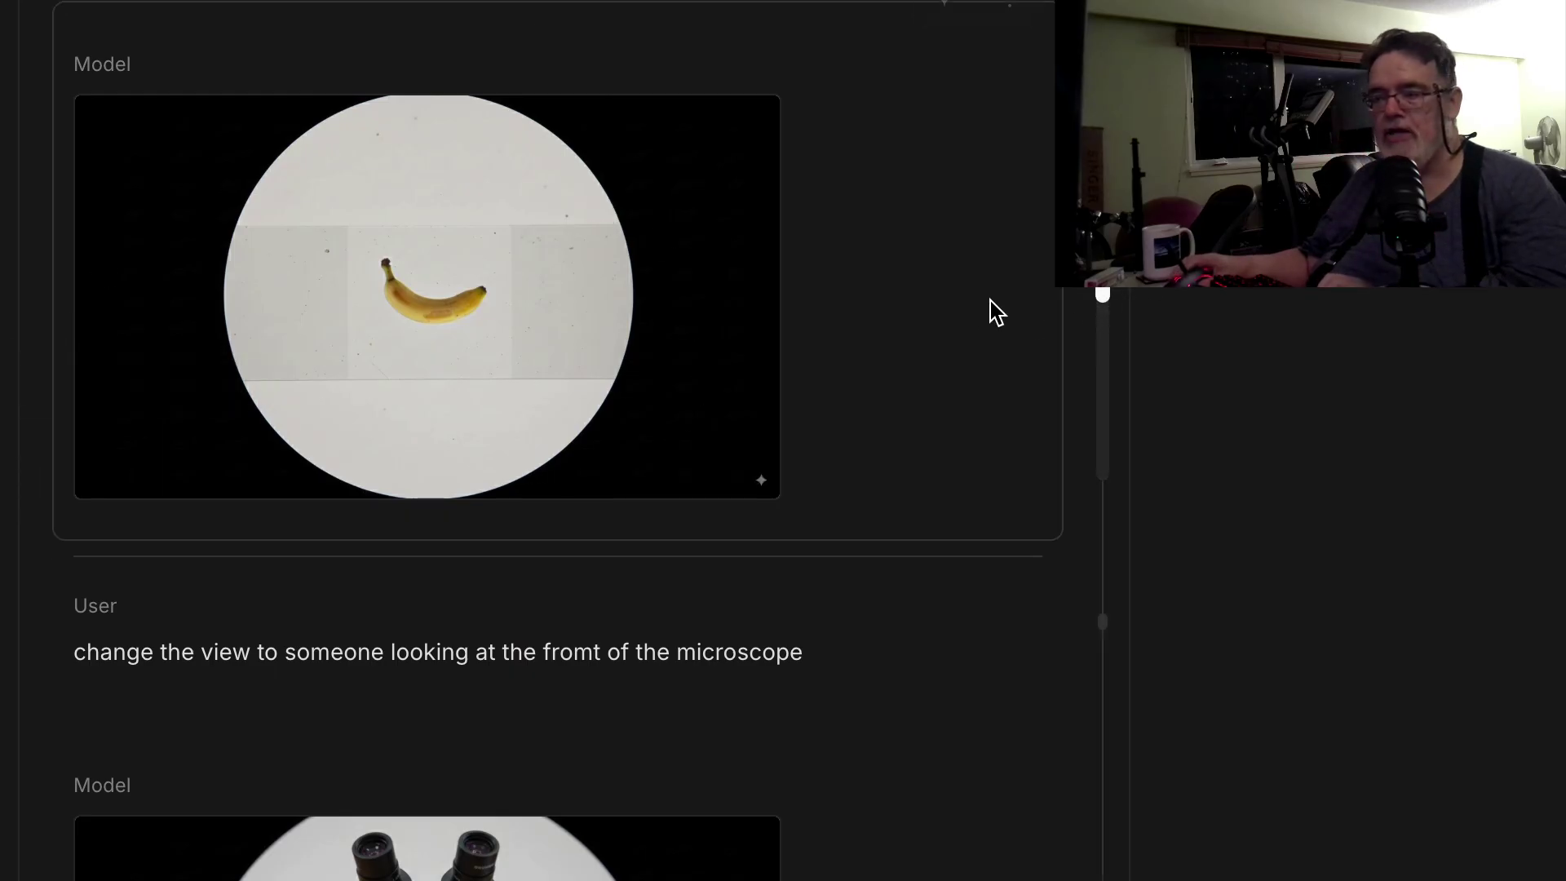
Review the chat's first prompts about a tiny banana under a microscope together with the images generated for them
scroll(904, 294, down, 7)
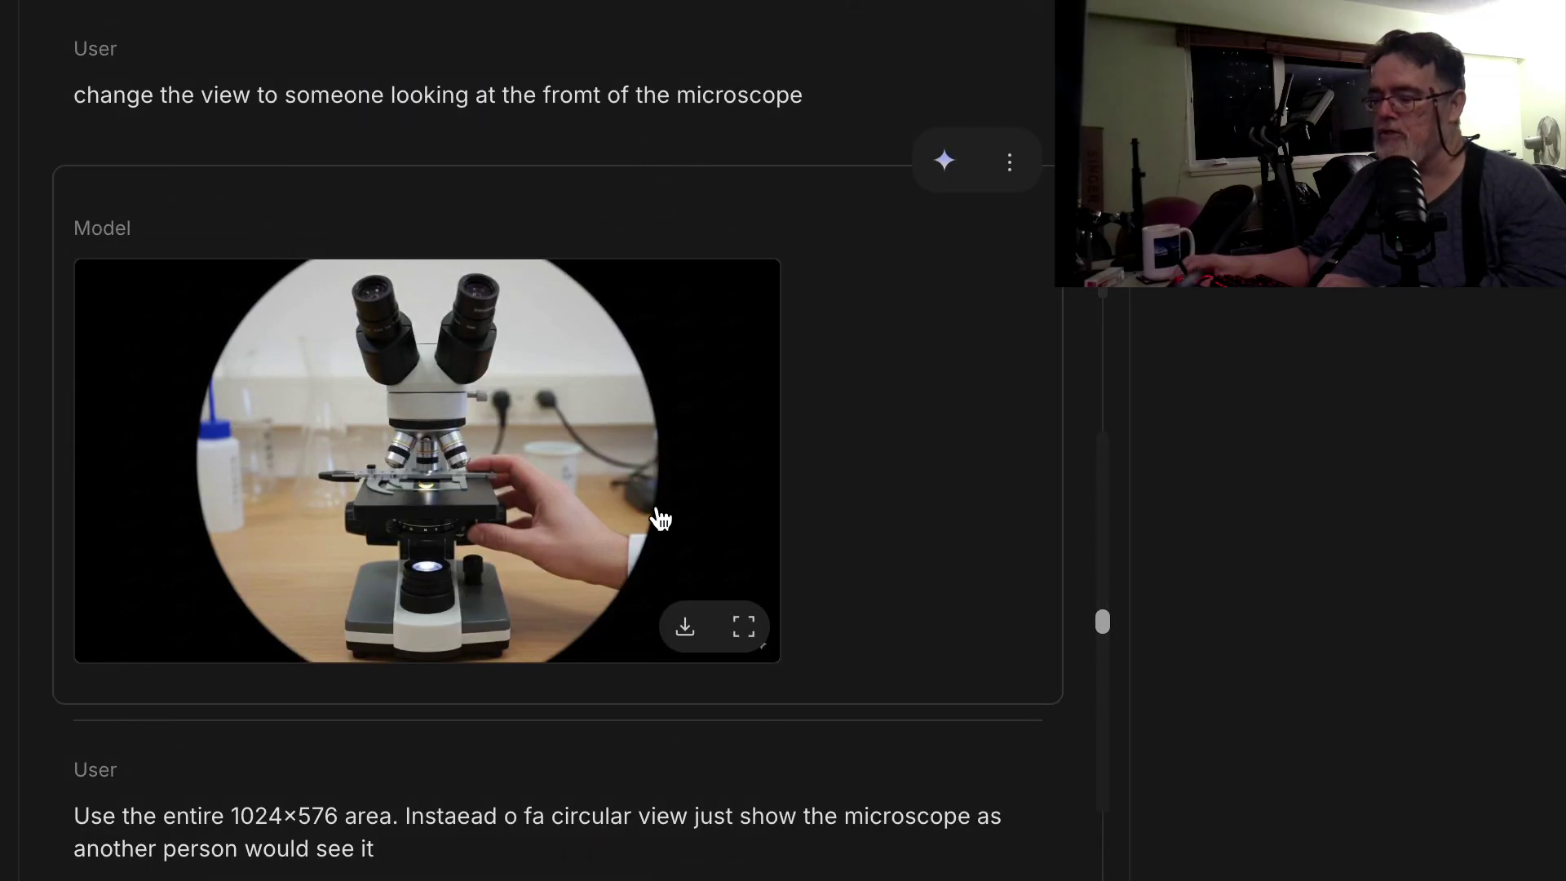
scroll(644, 530, down, 6)
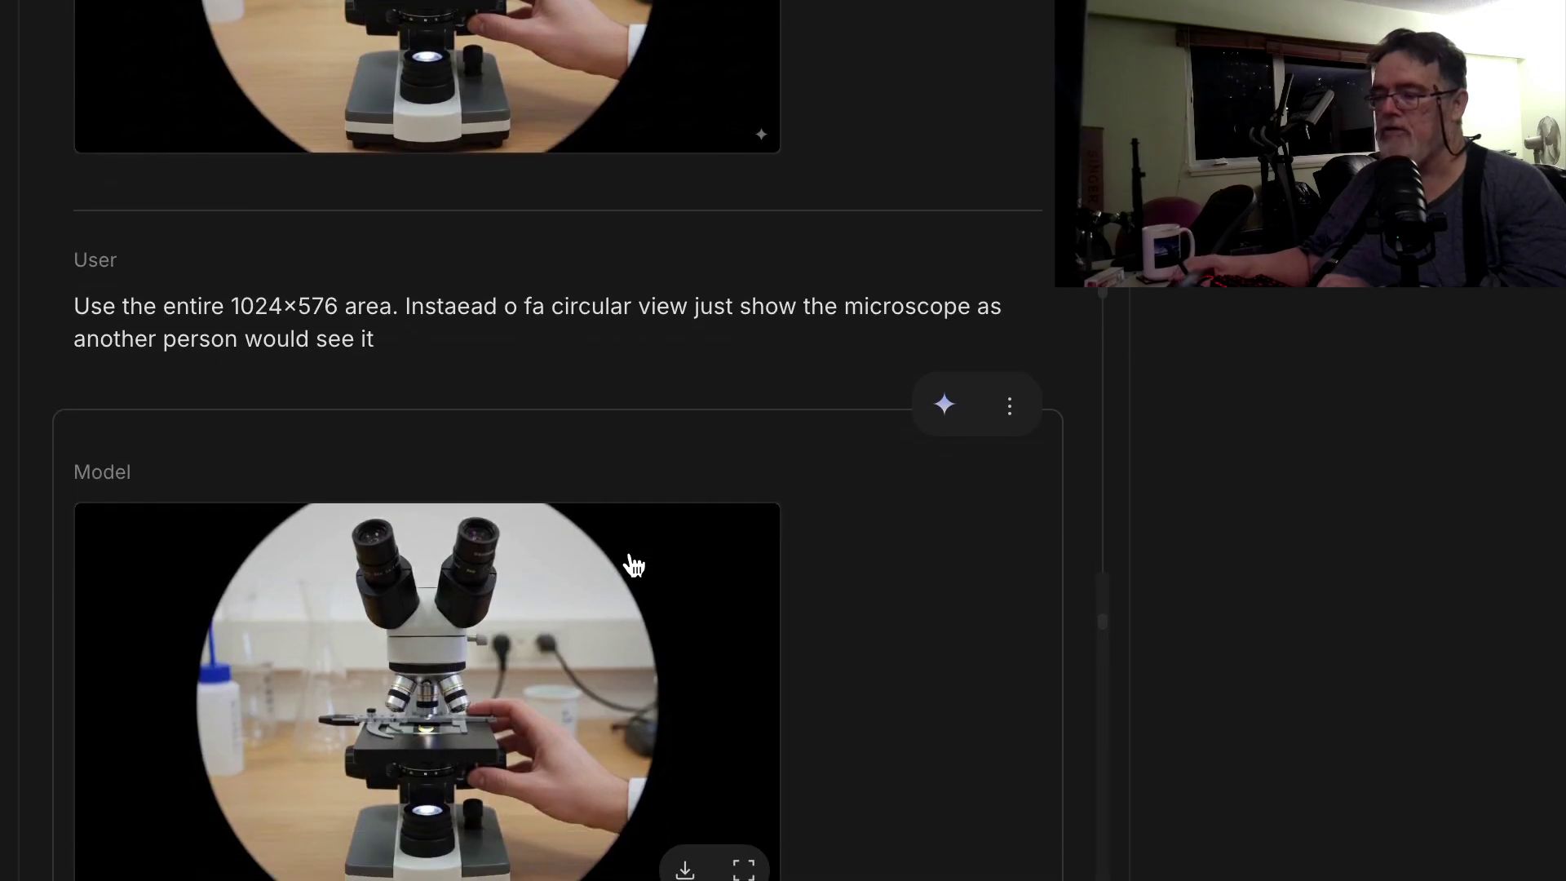
scroll(620, 531, up, 10)
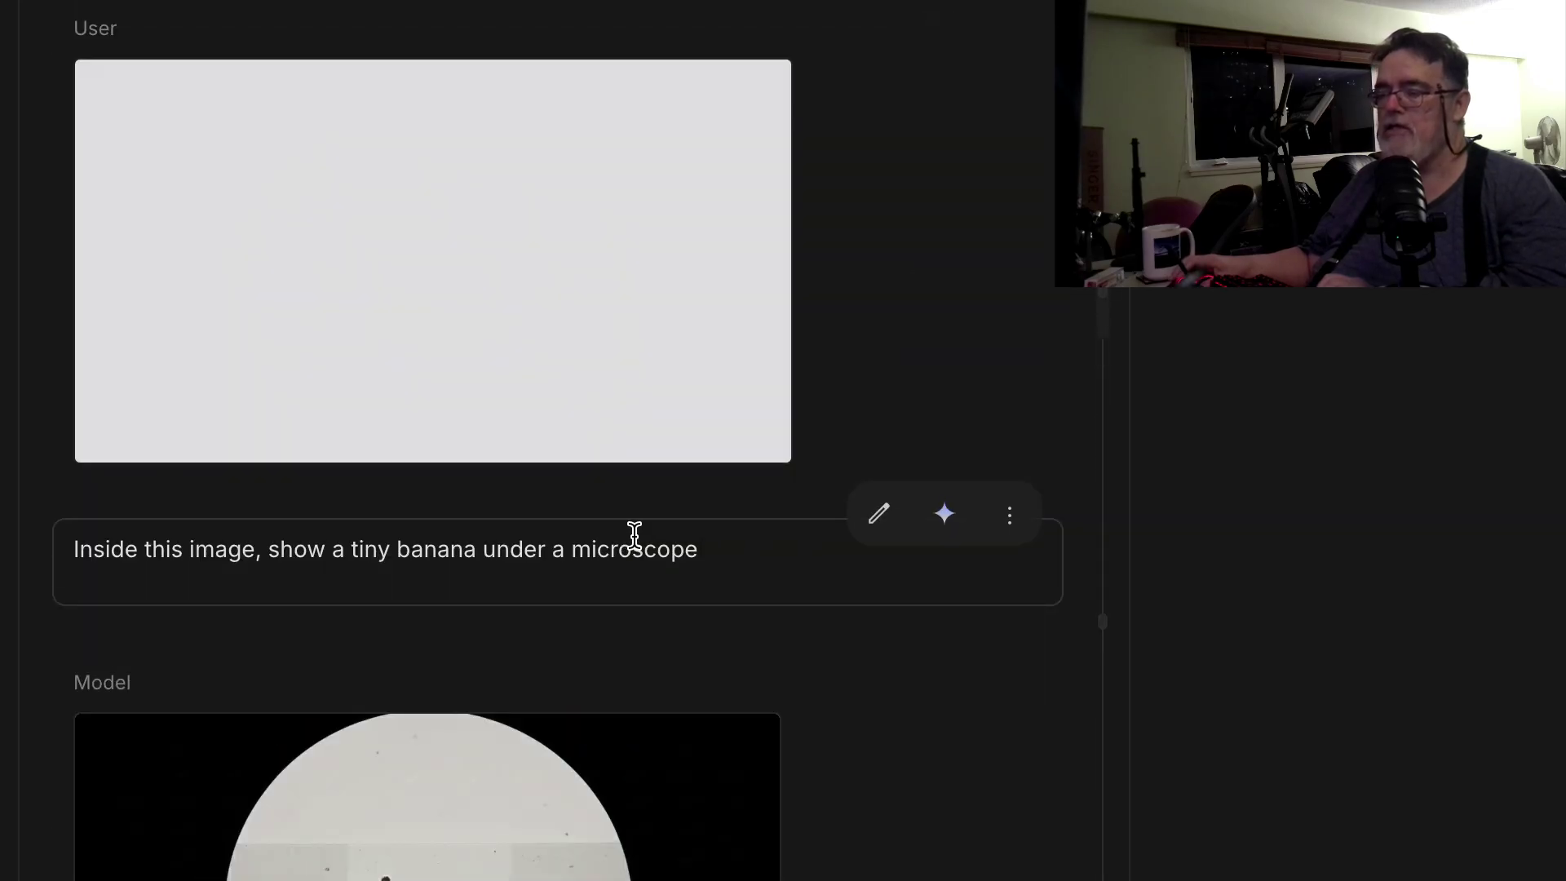
scroll(633, 531, down, 4)
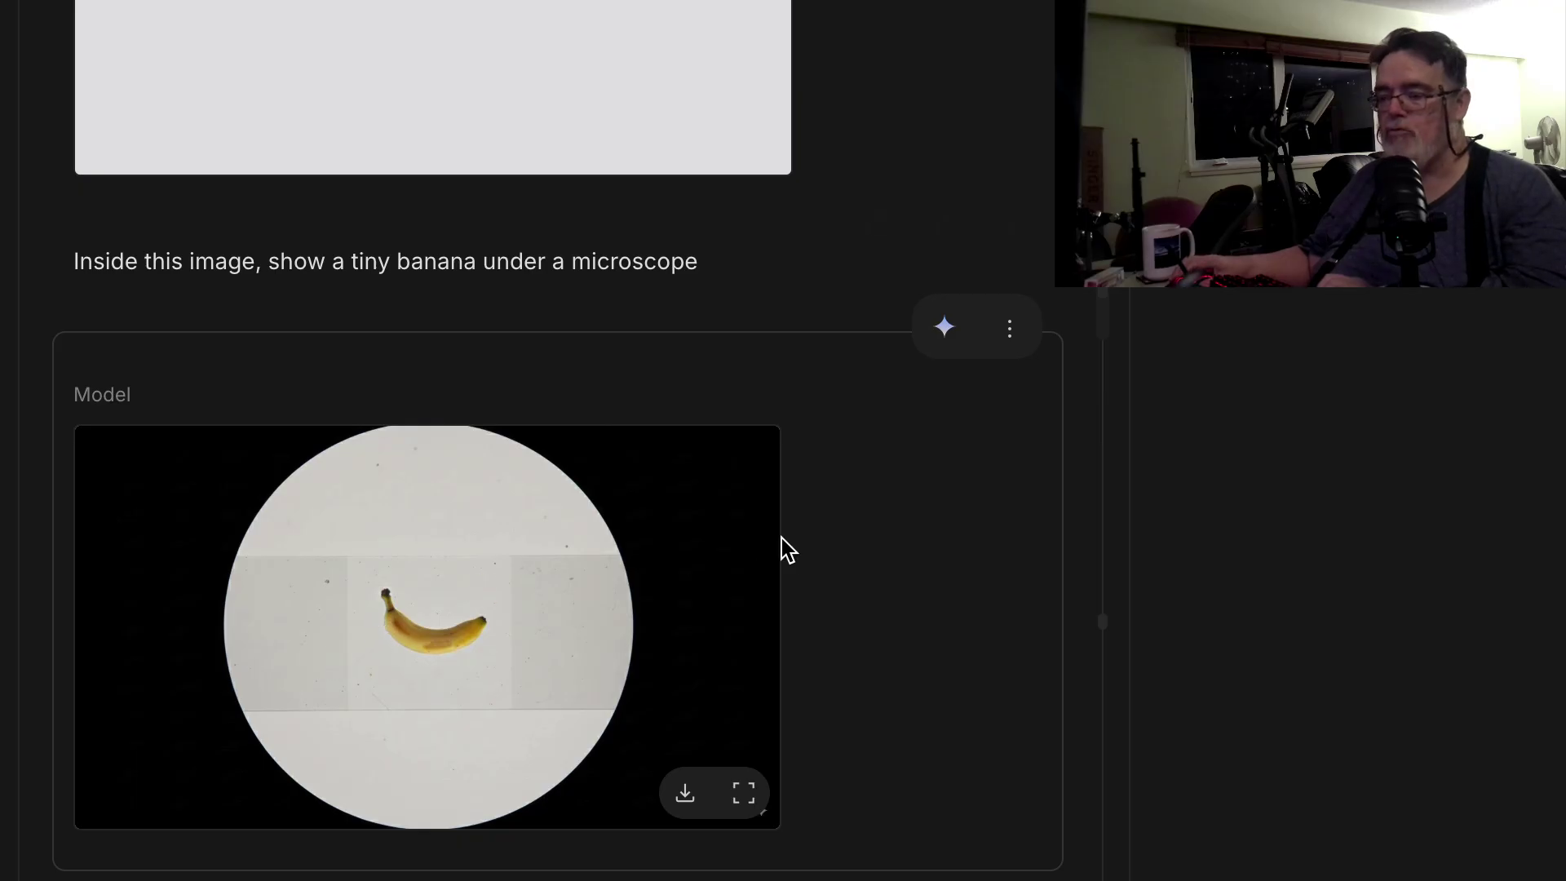
scroll(810, 545, down, 6)
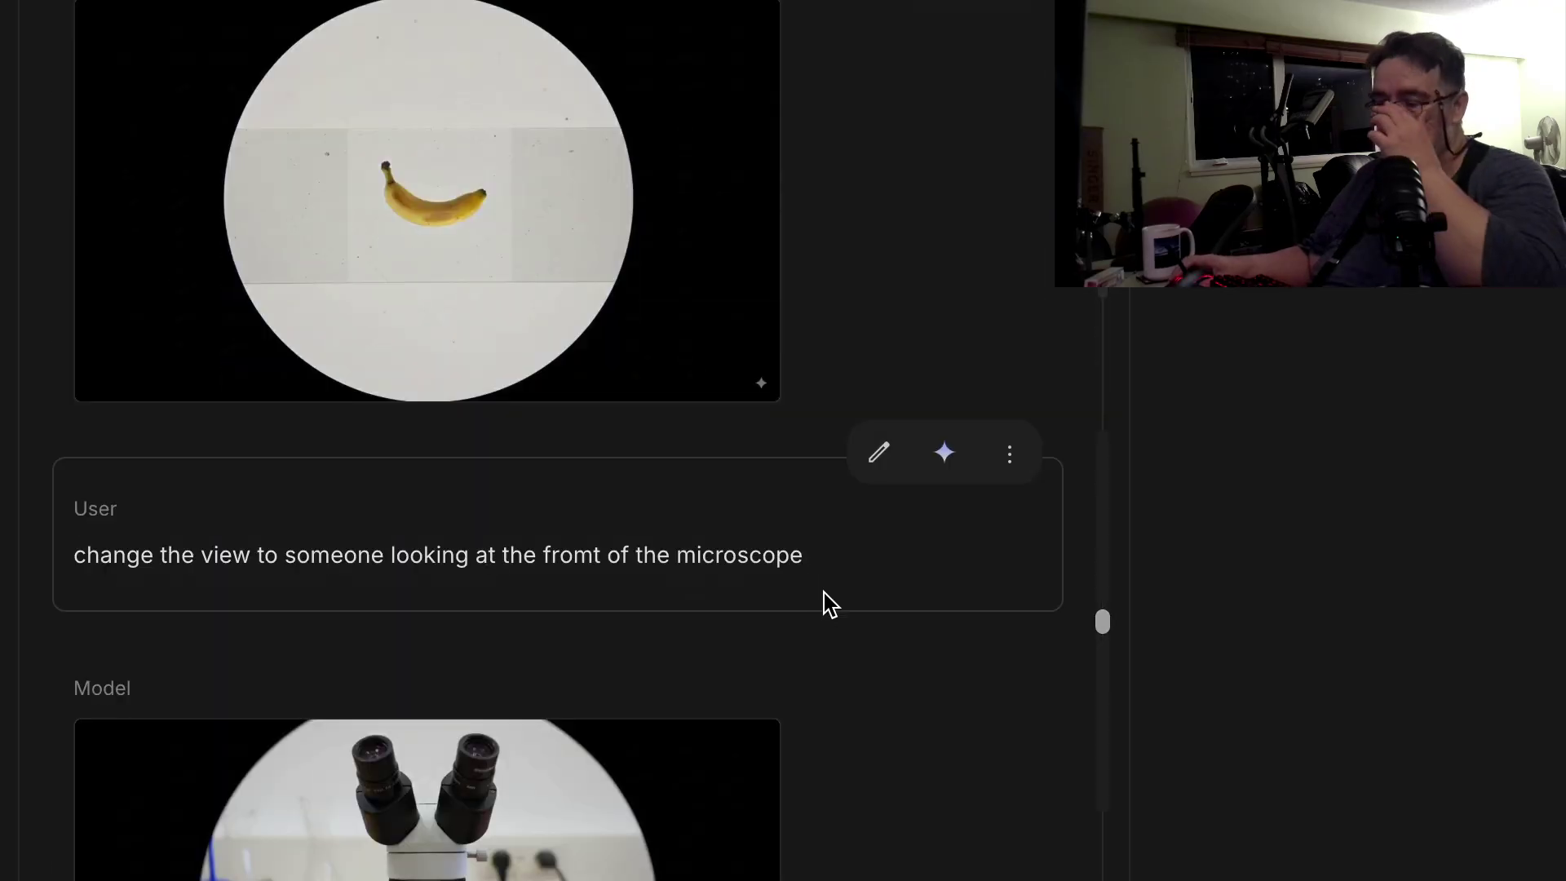
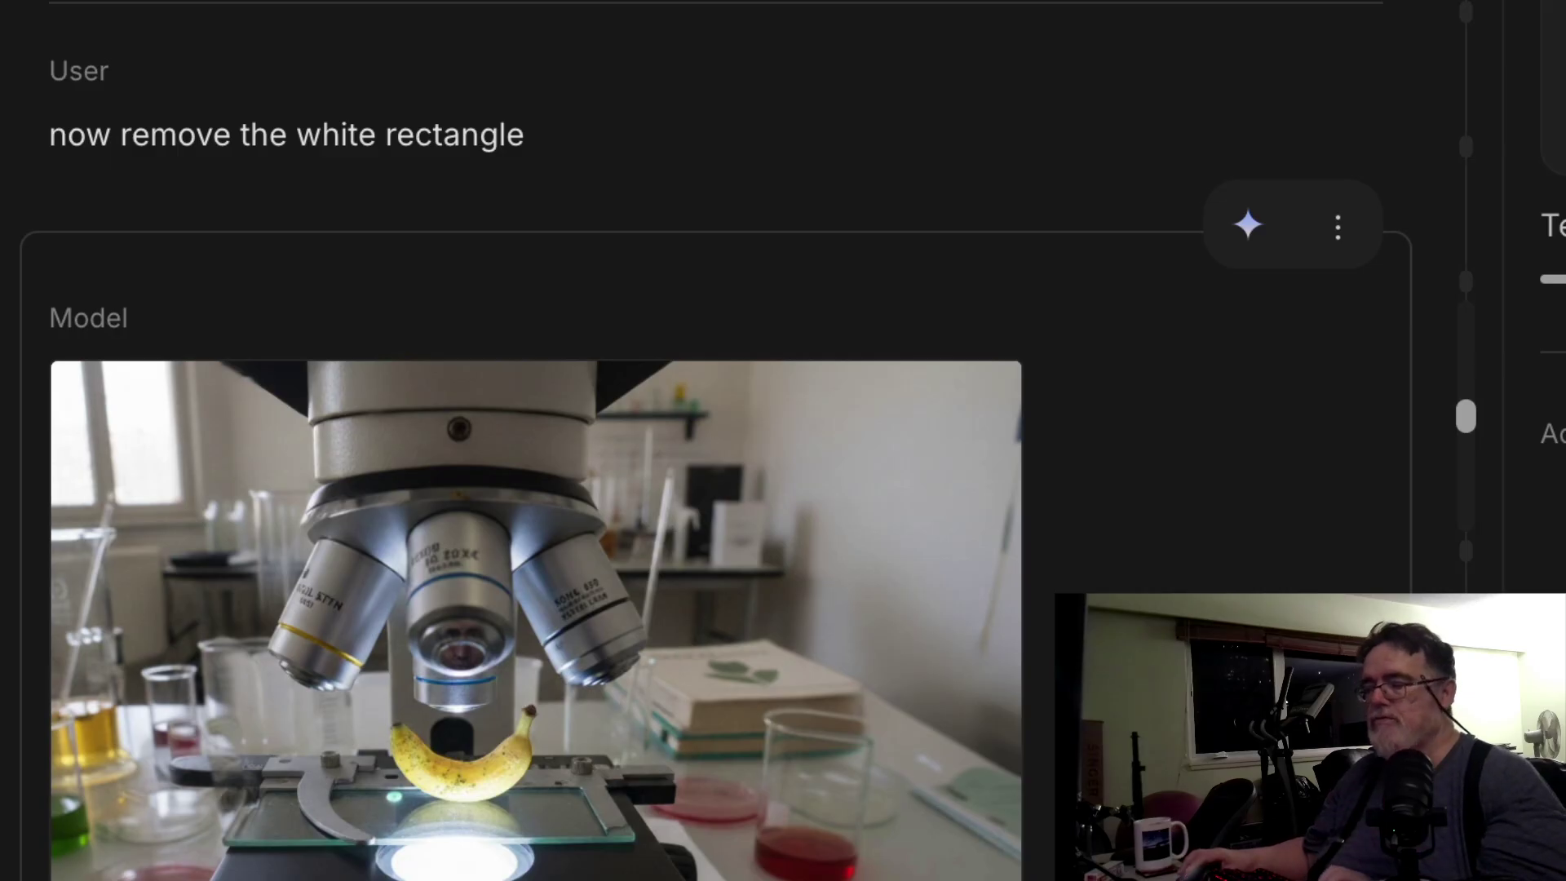
Review the prompts that remove the white rectangle and add "Thumbnails Made Easy" in the upper right corner, with their images
scroll(1159, 593, down, 2)
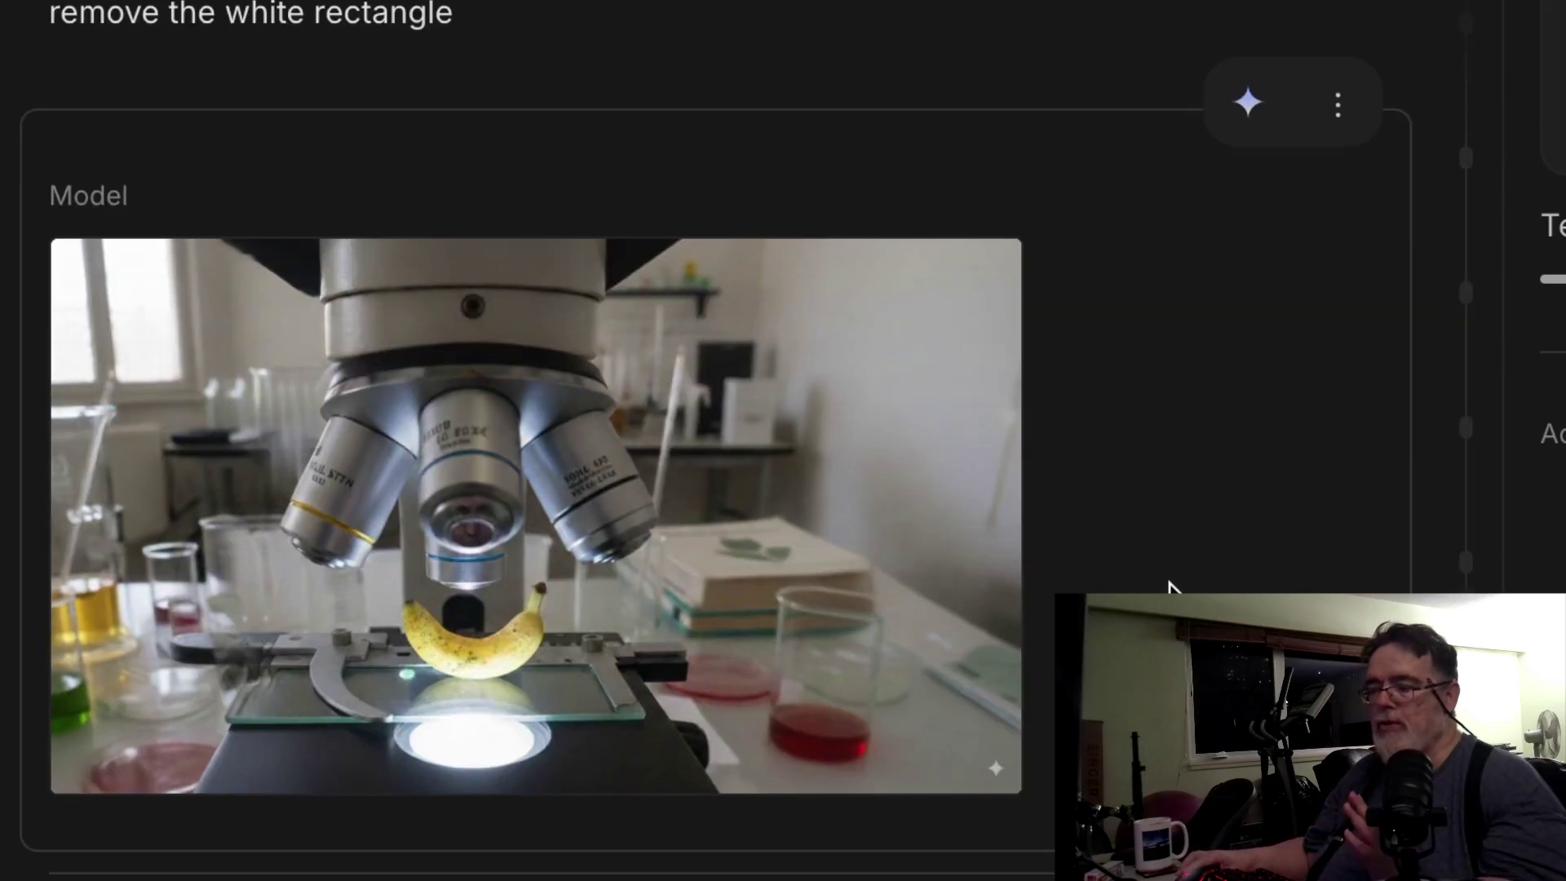
scroll(1166, 589, down, 6)
scroll(1166, 589, down, 2)
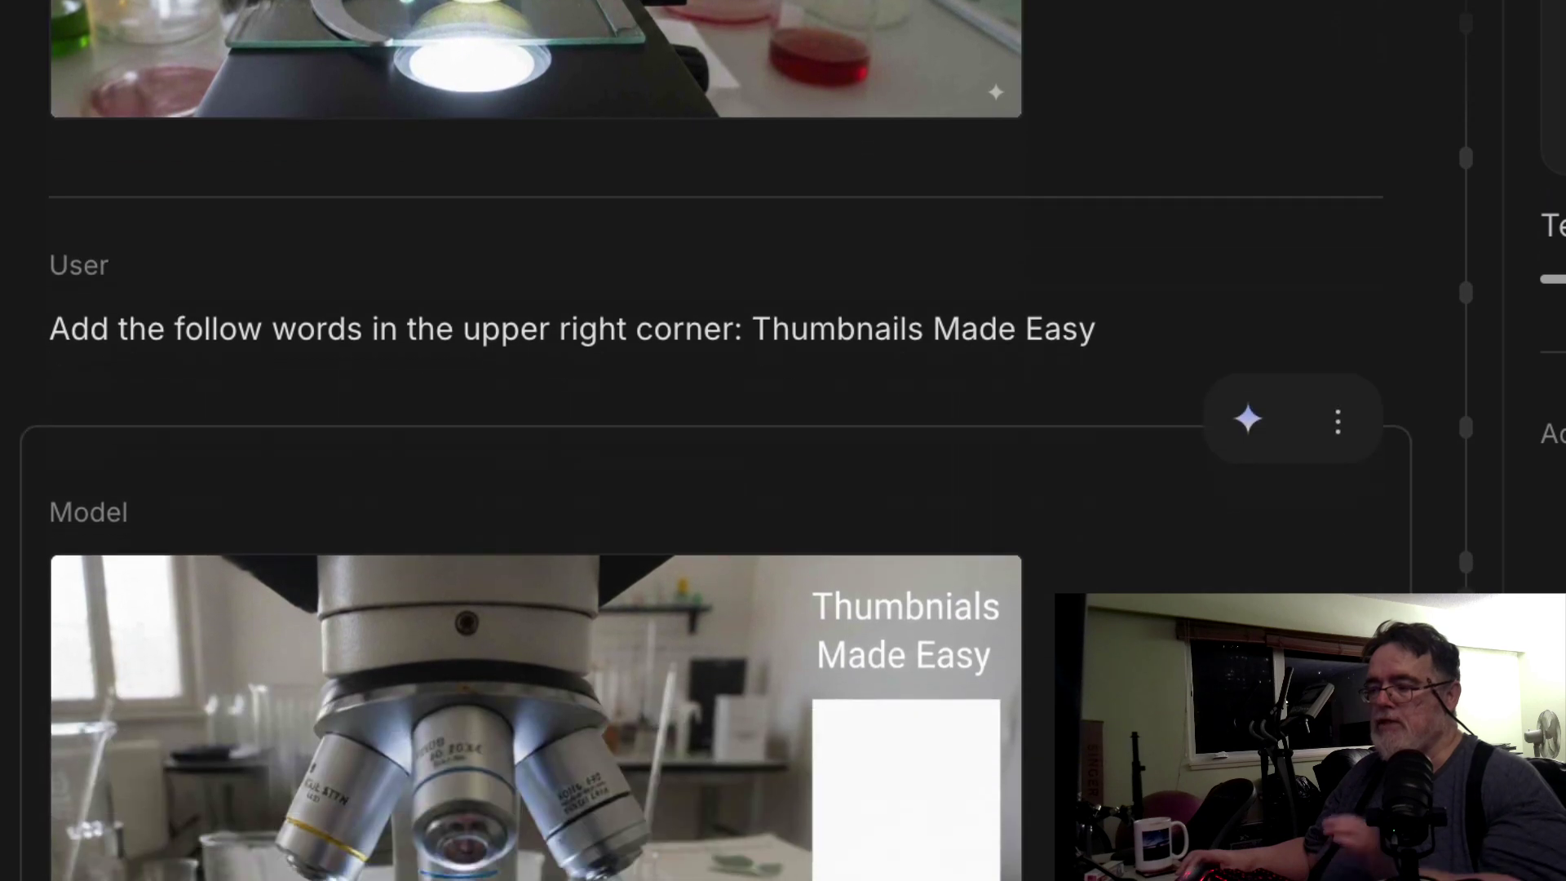
scroll(1166, 589, down, 3)
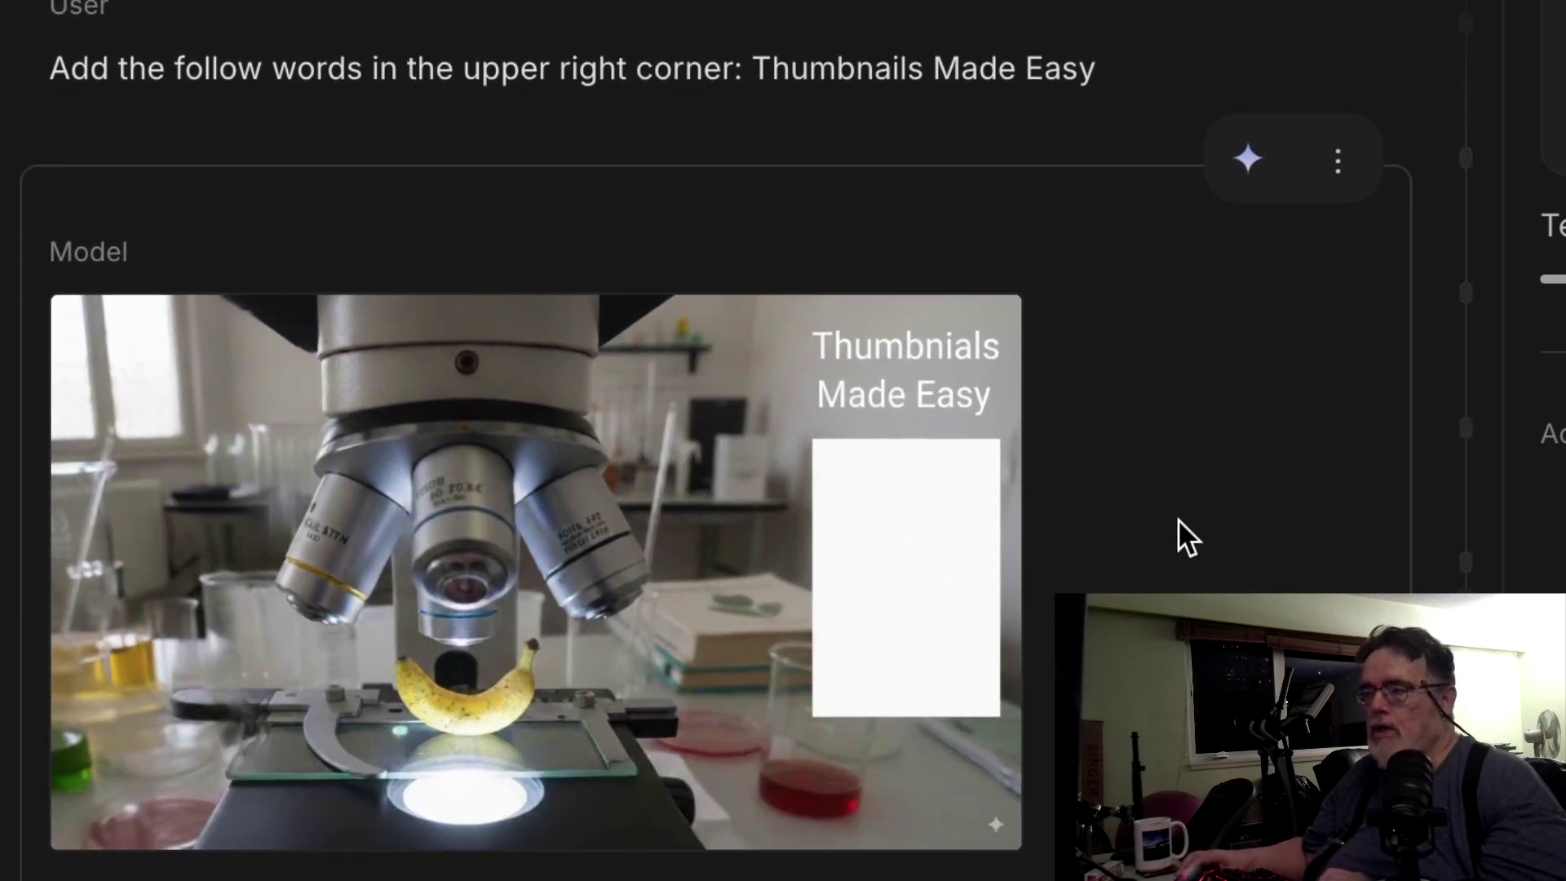
scroll(1178, 518, down, 1)
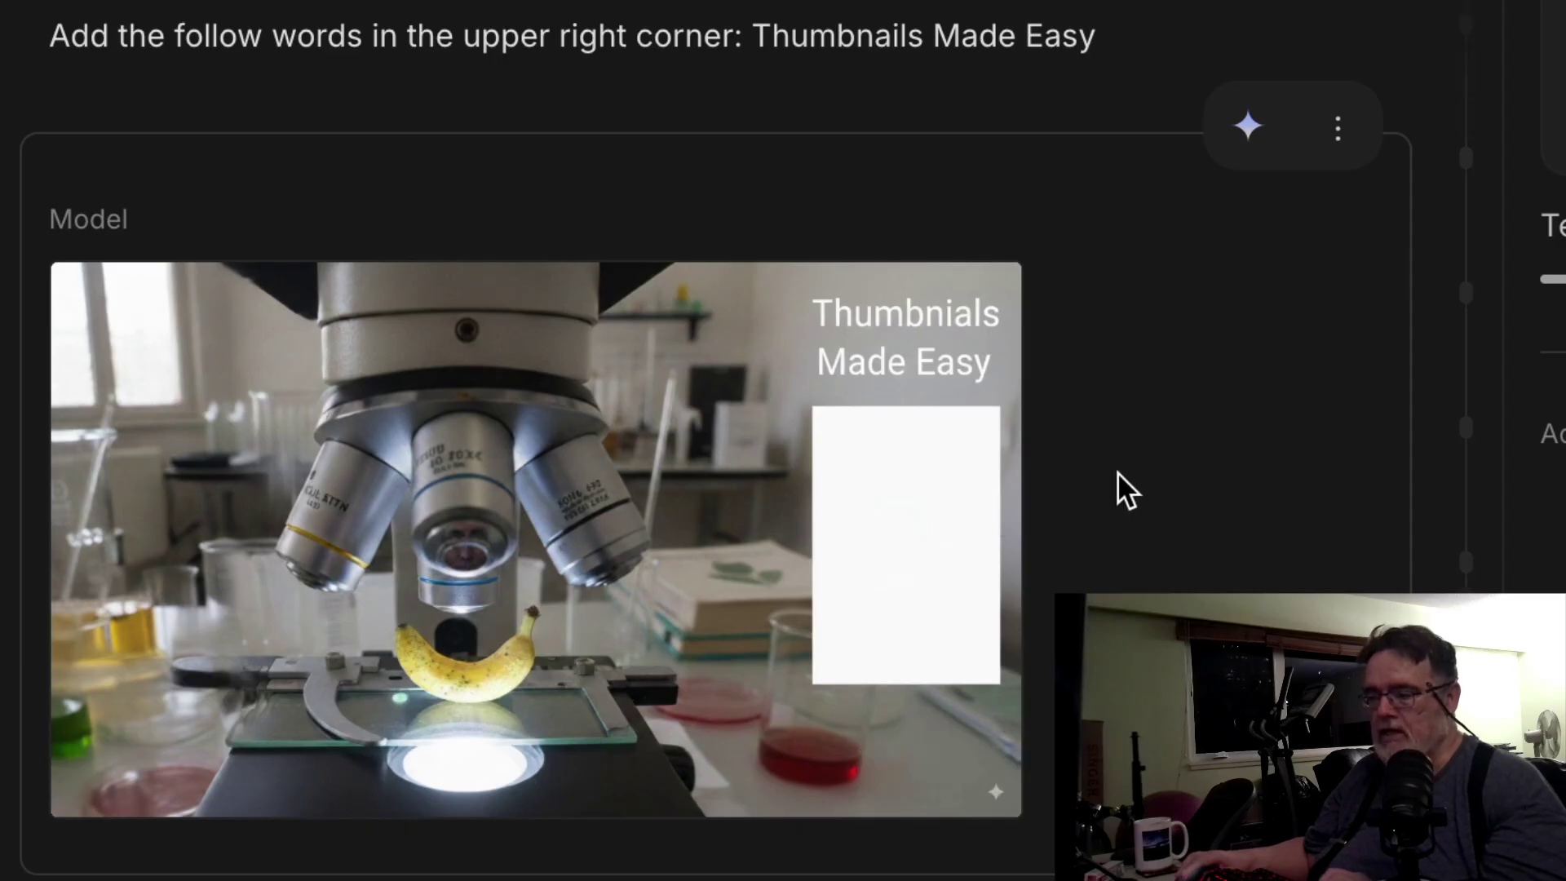
scroll(1117, 472, down, 5)
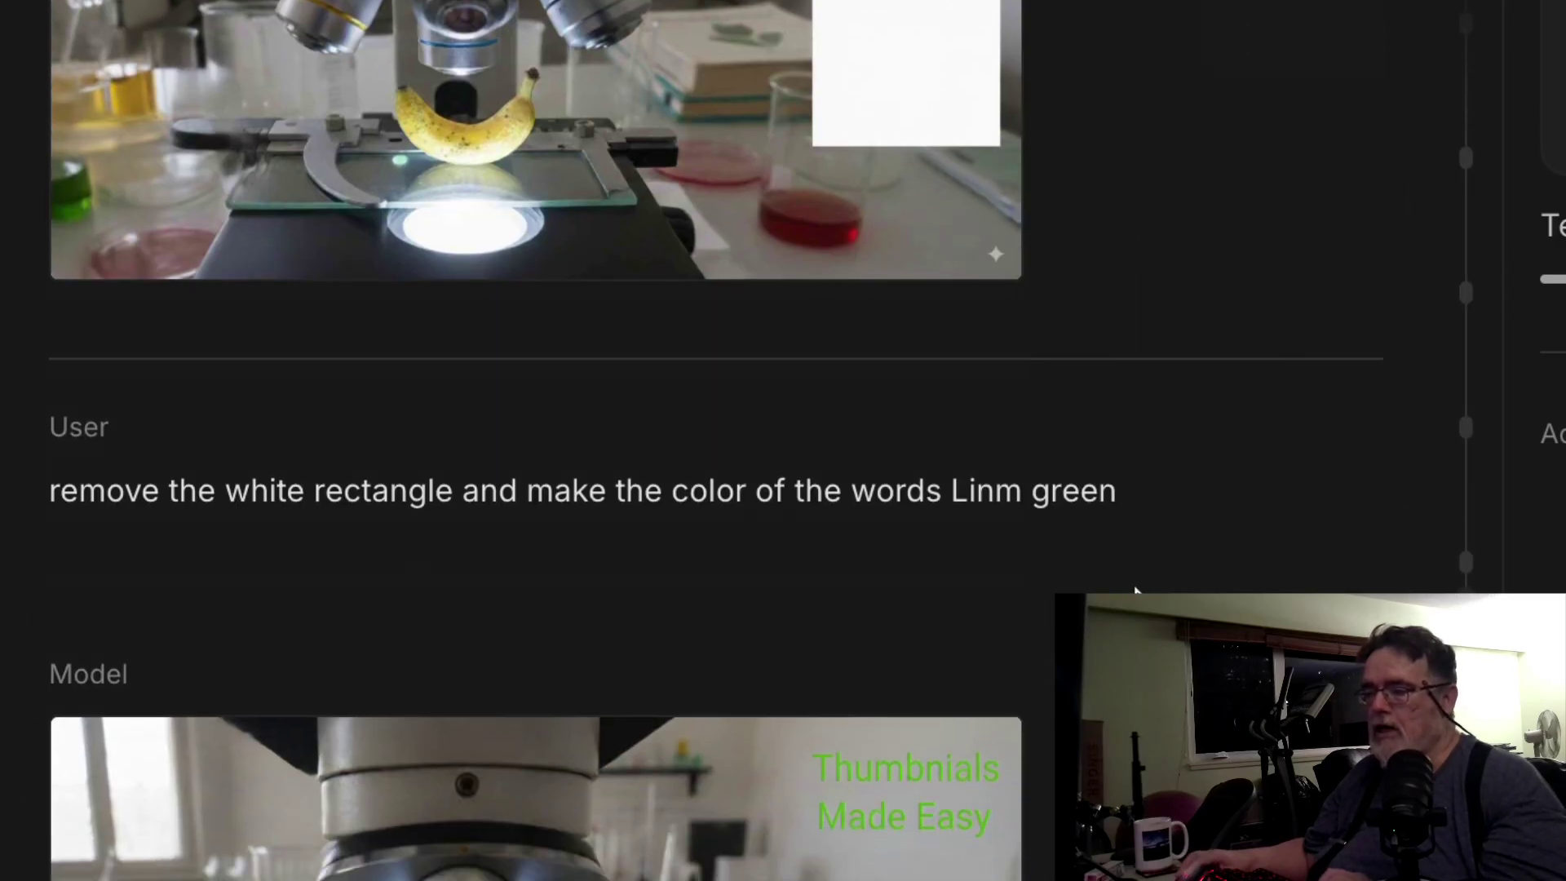
scroll(1129, 570, down, 4)
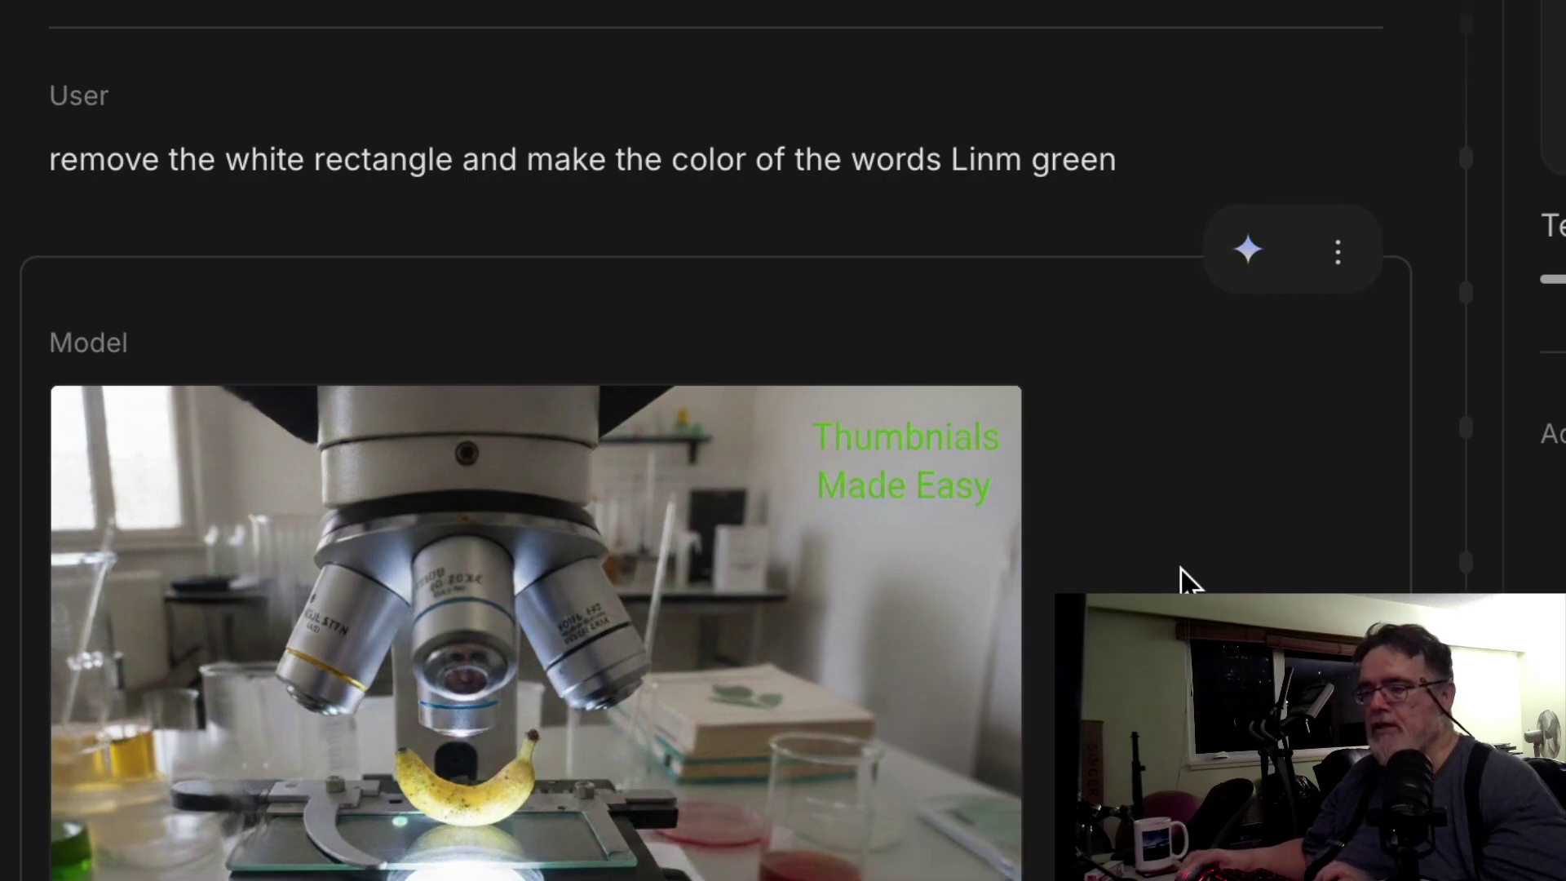
scroll(1077, 511, down, 1)
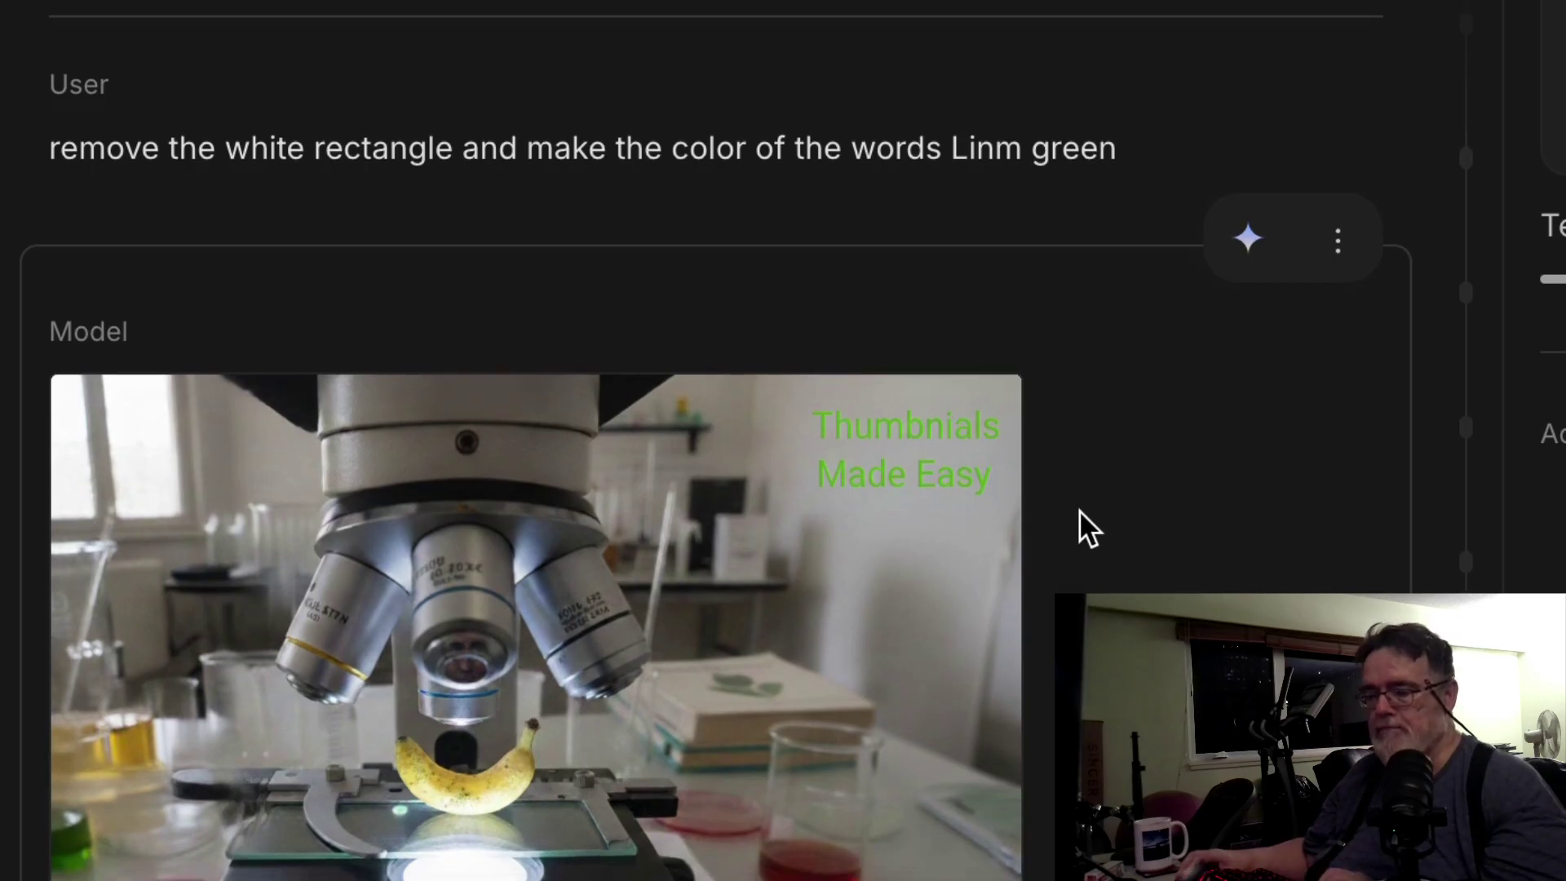
Review the prompts that correct and reword the title, enlarge its font to 150 pt and turn it into a large banner
scroll(1085, 509, down, 20)
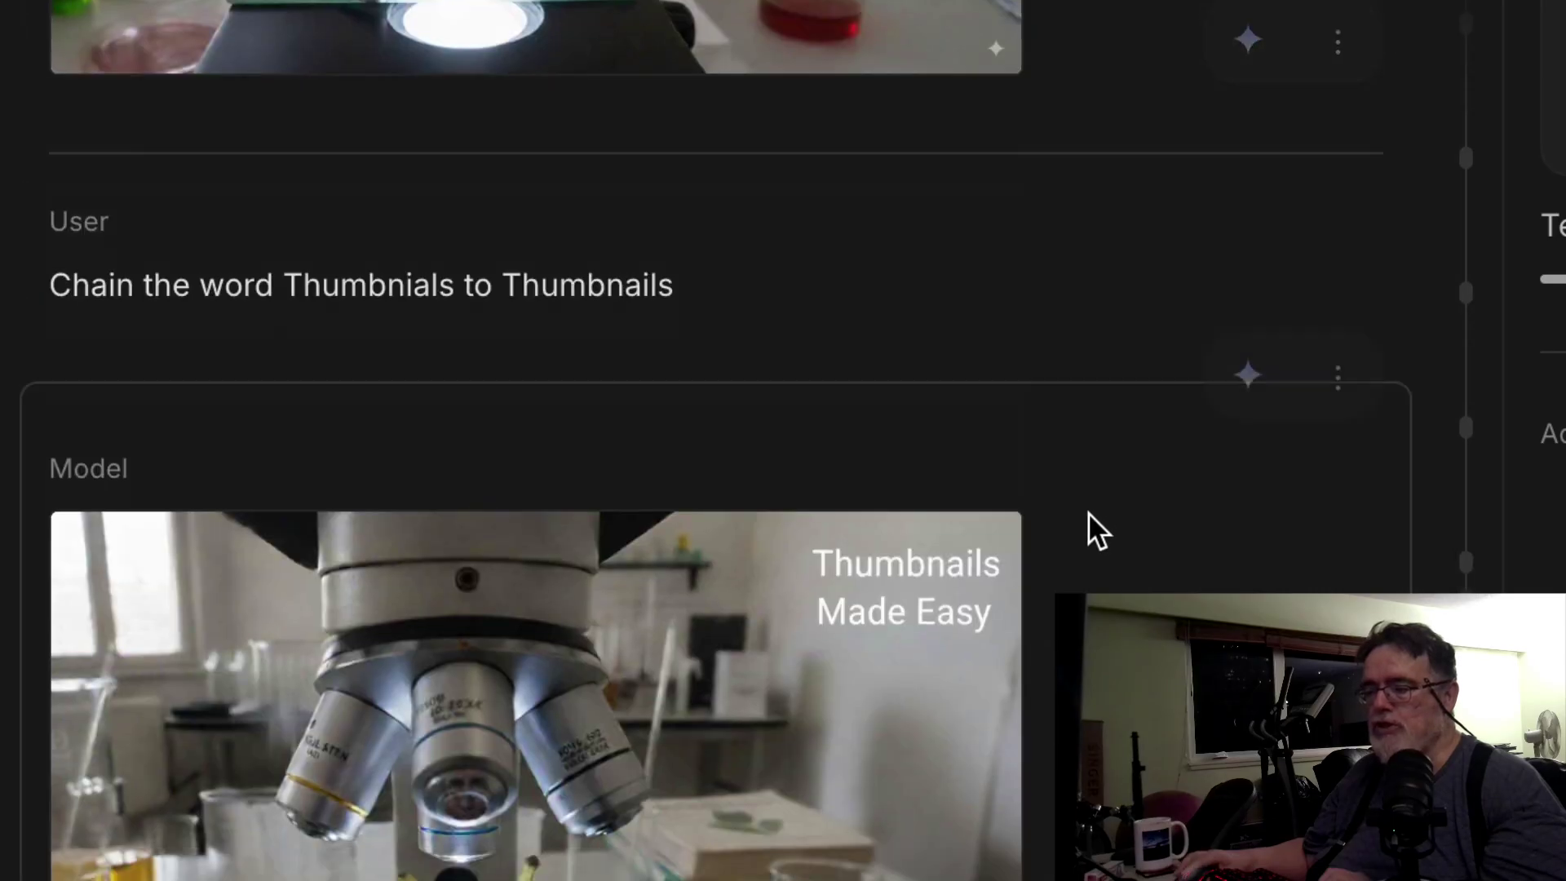
scroll(1088, 514, down, 15)
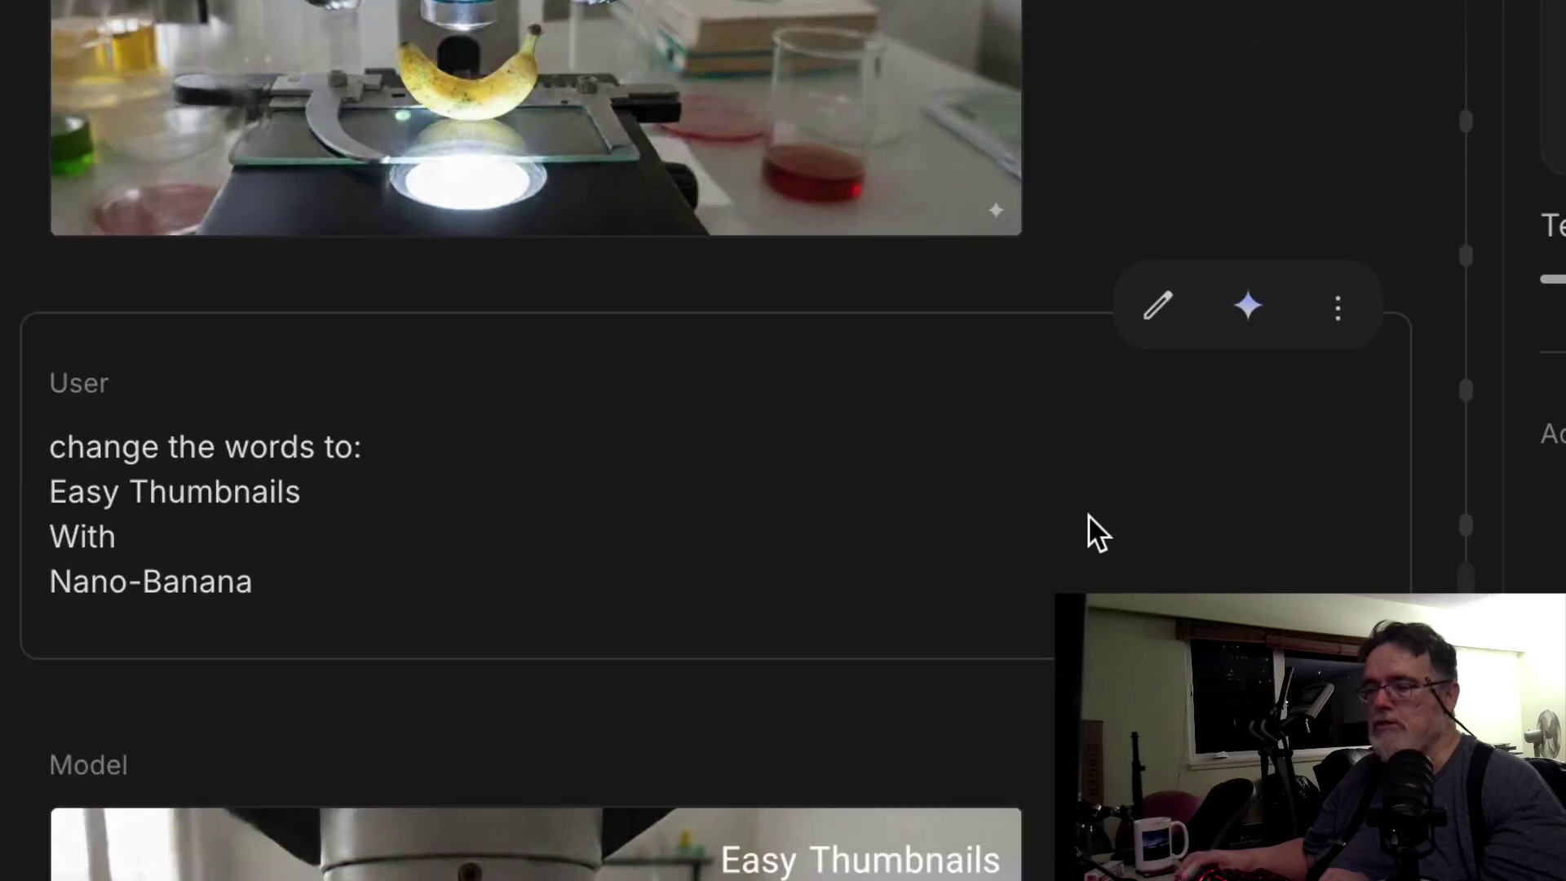
scroll(1088, 516, down, 8)
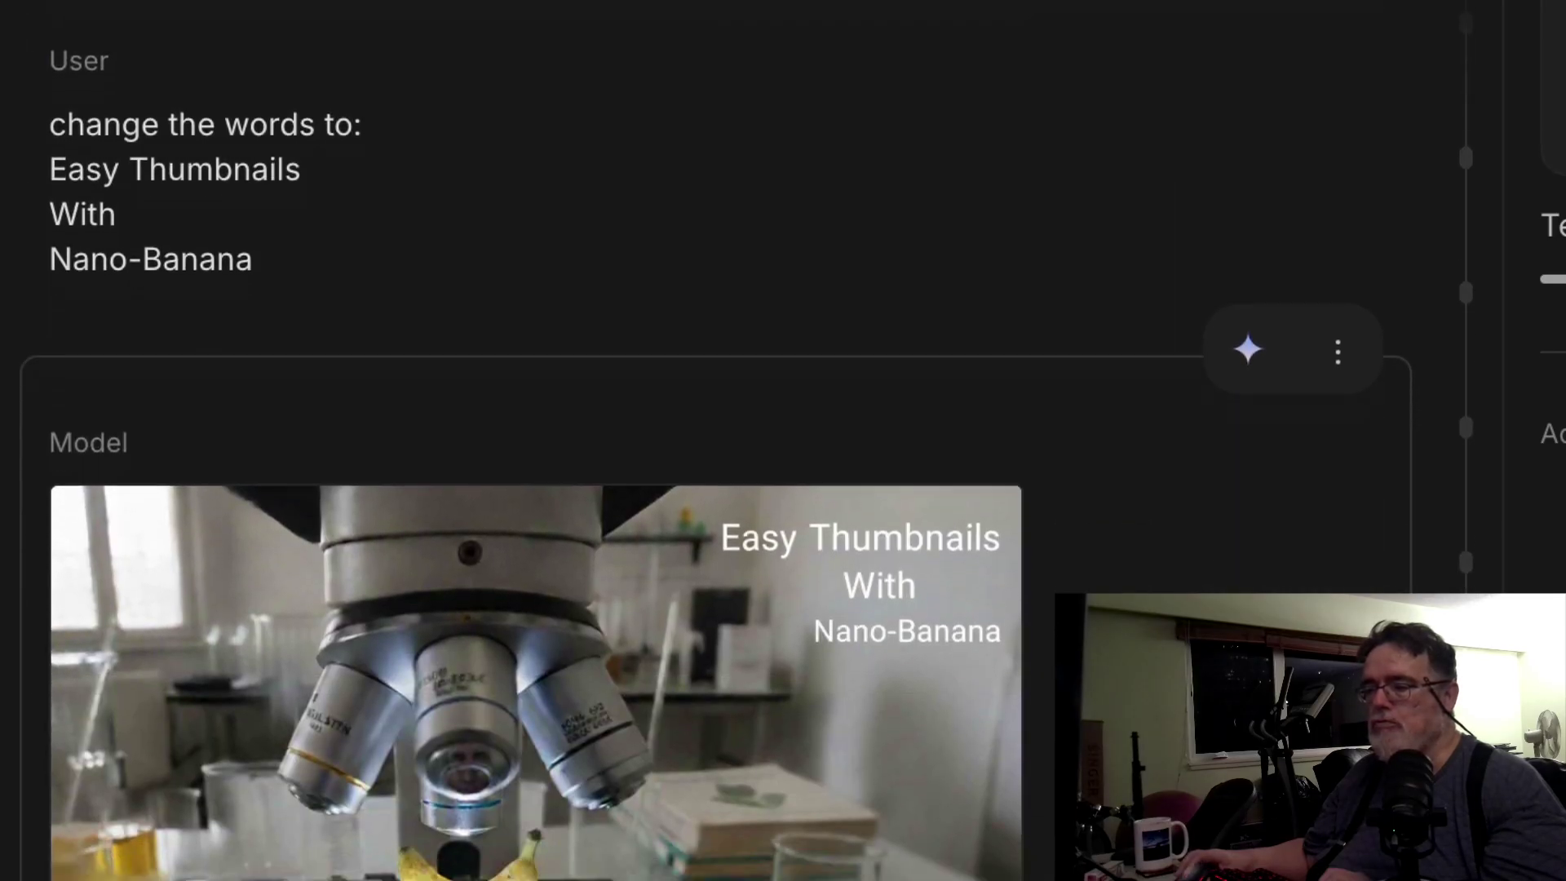
scroll(716, 440, down, 20)
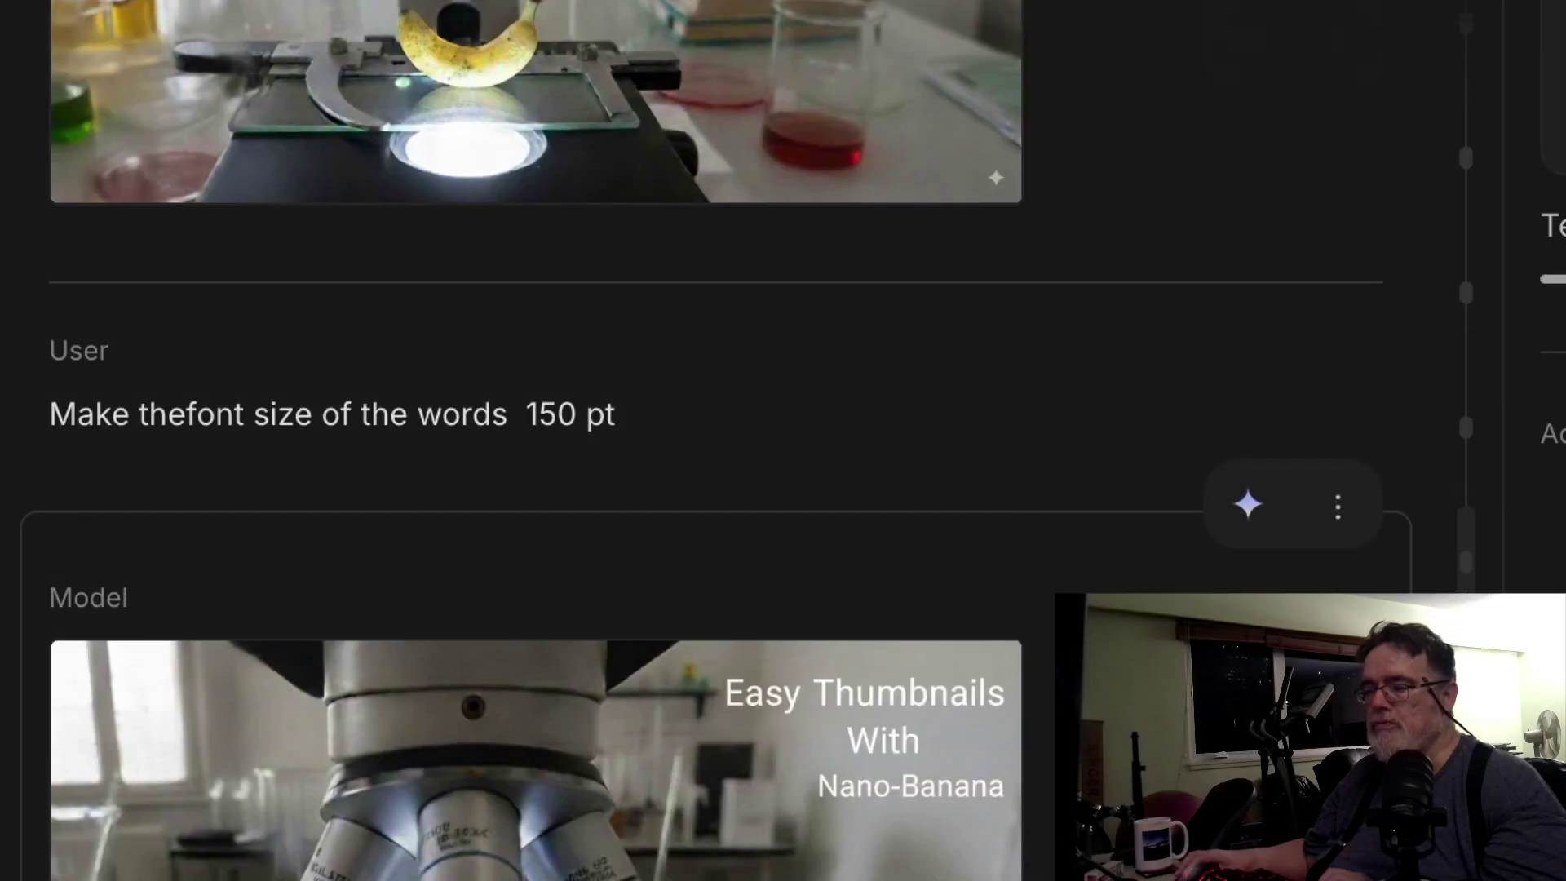
scroll(716, 440, down, 20)
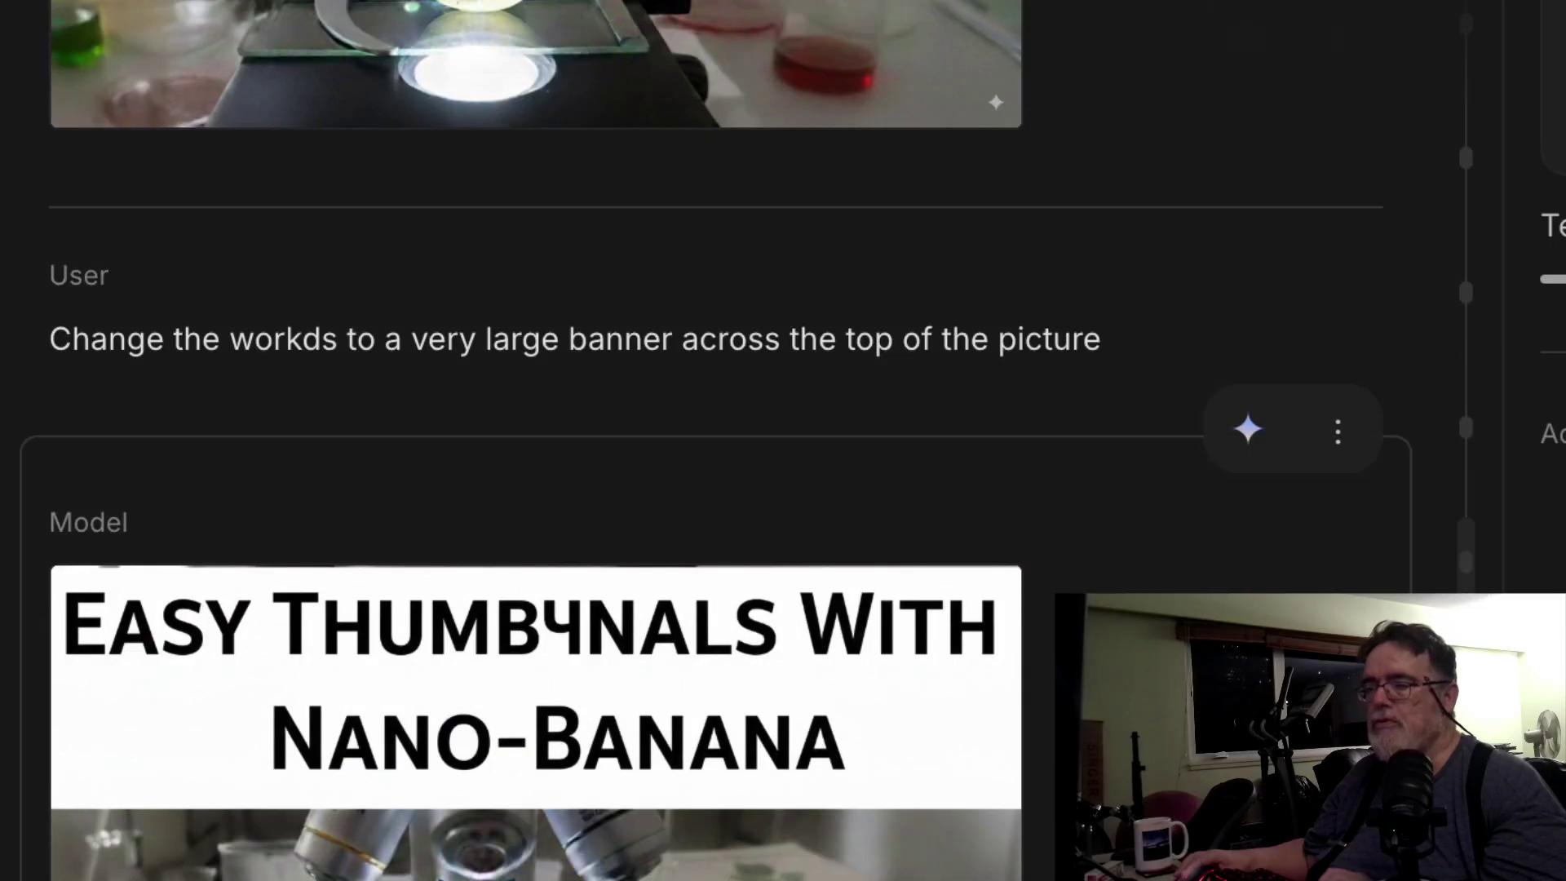
scroll(716, 440, down, 3)
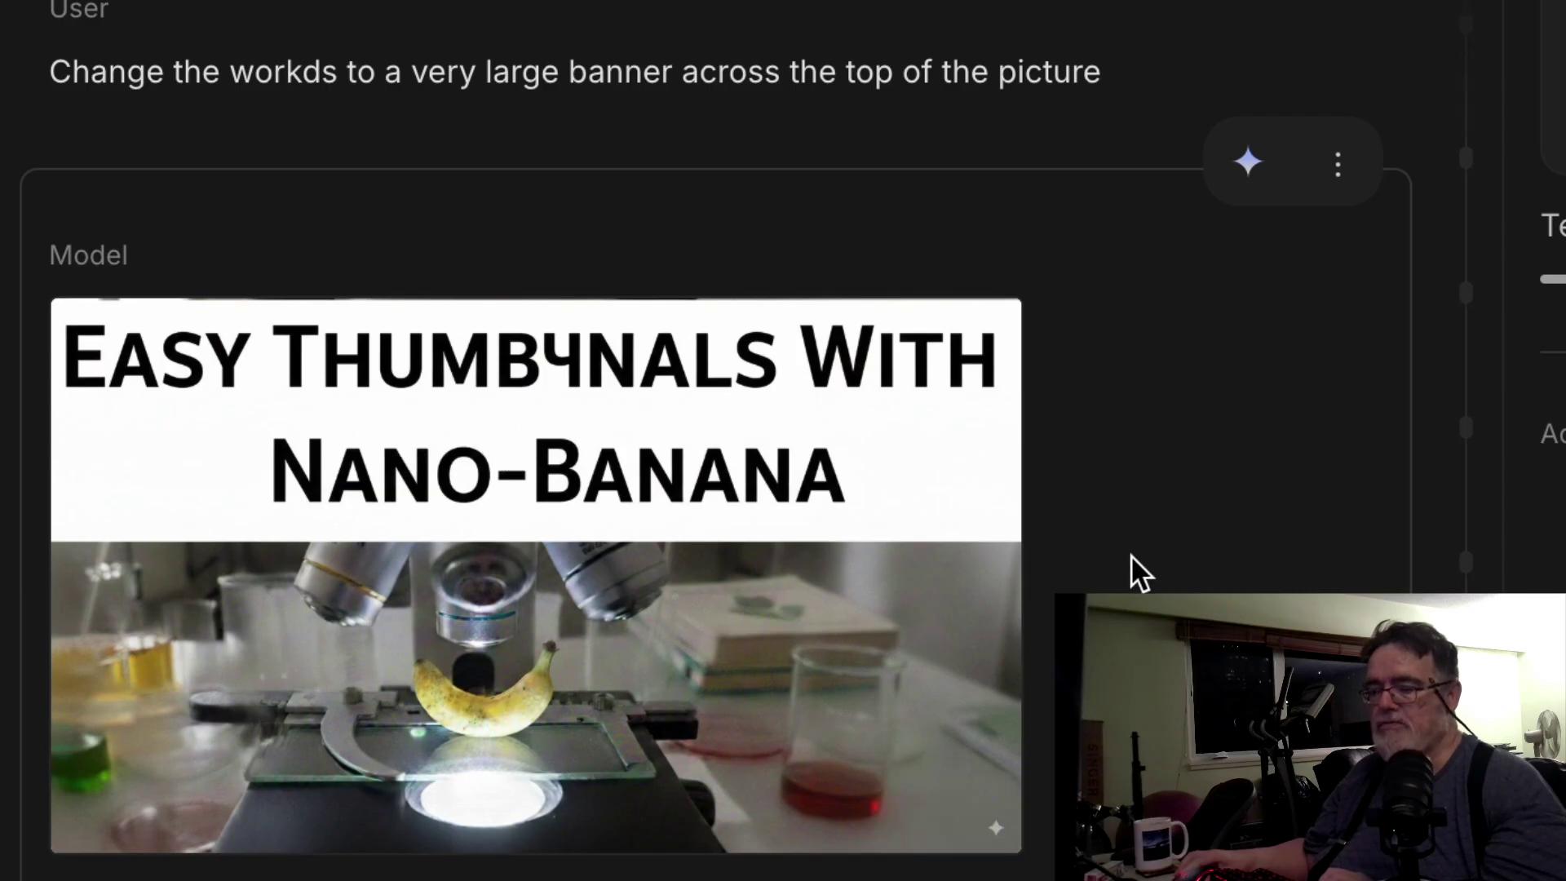
scroll(1130, 555, down, 5)
scroll(1131, 576, down, 10)
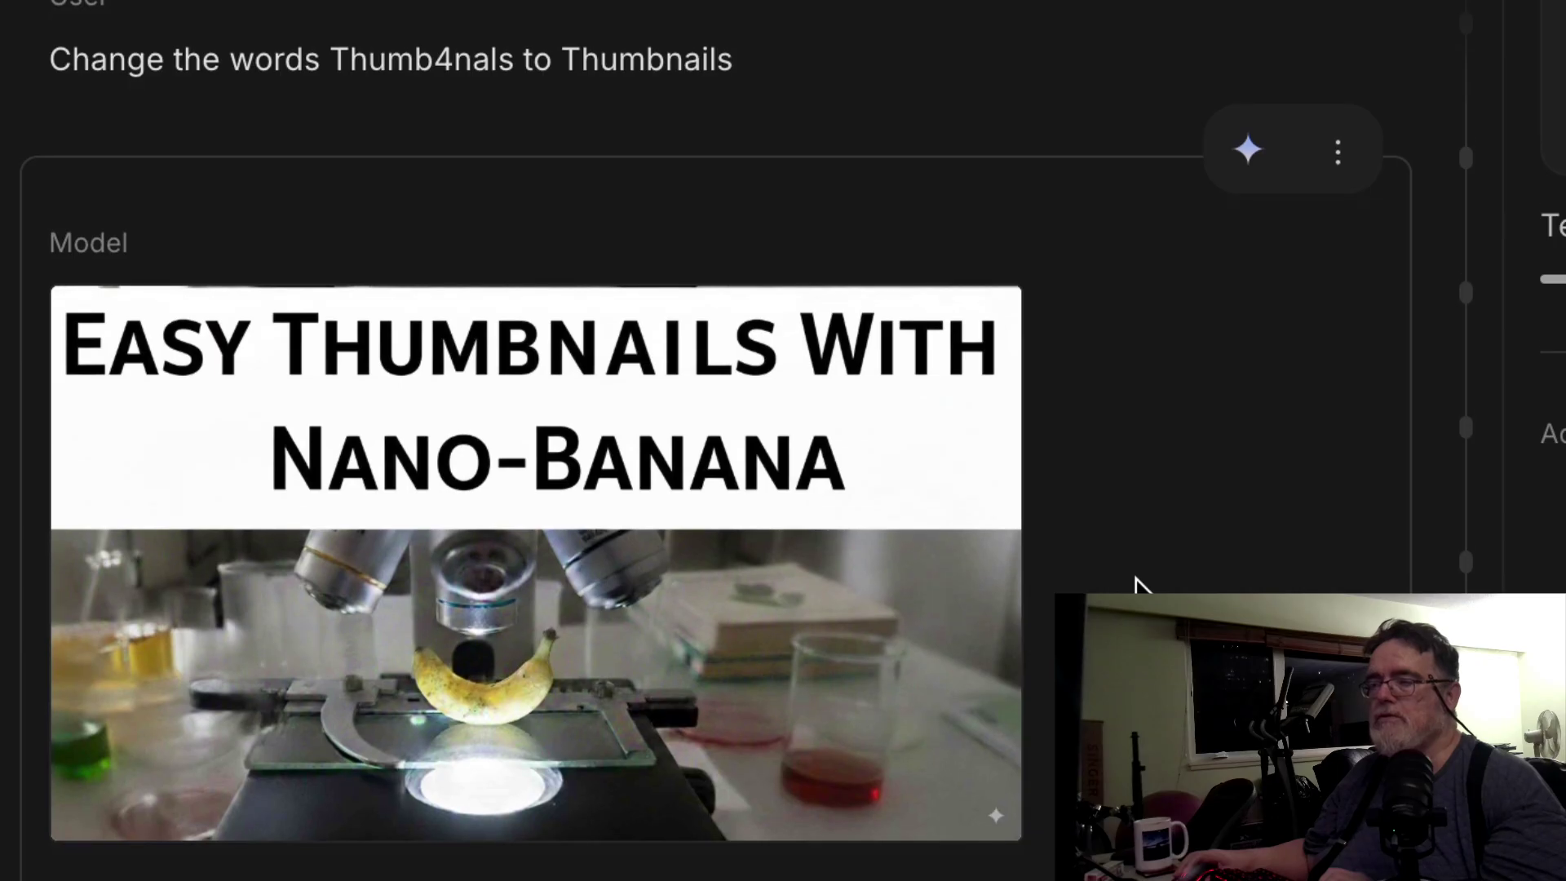
mouse_move(711, 416)
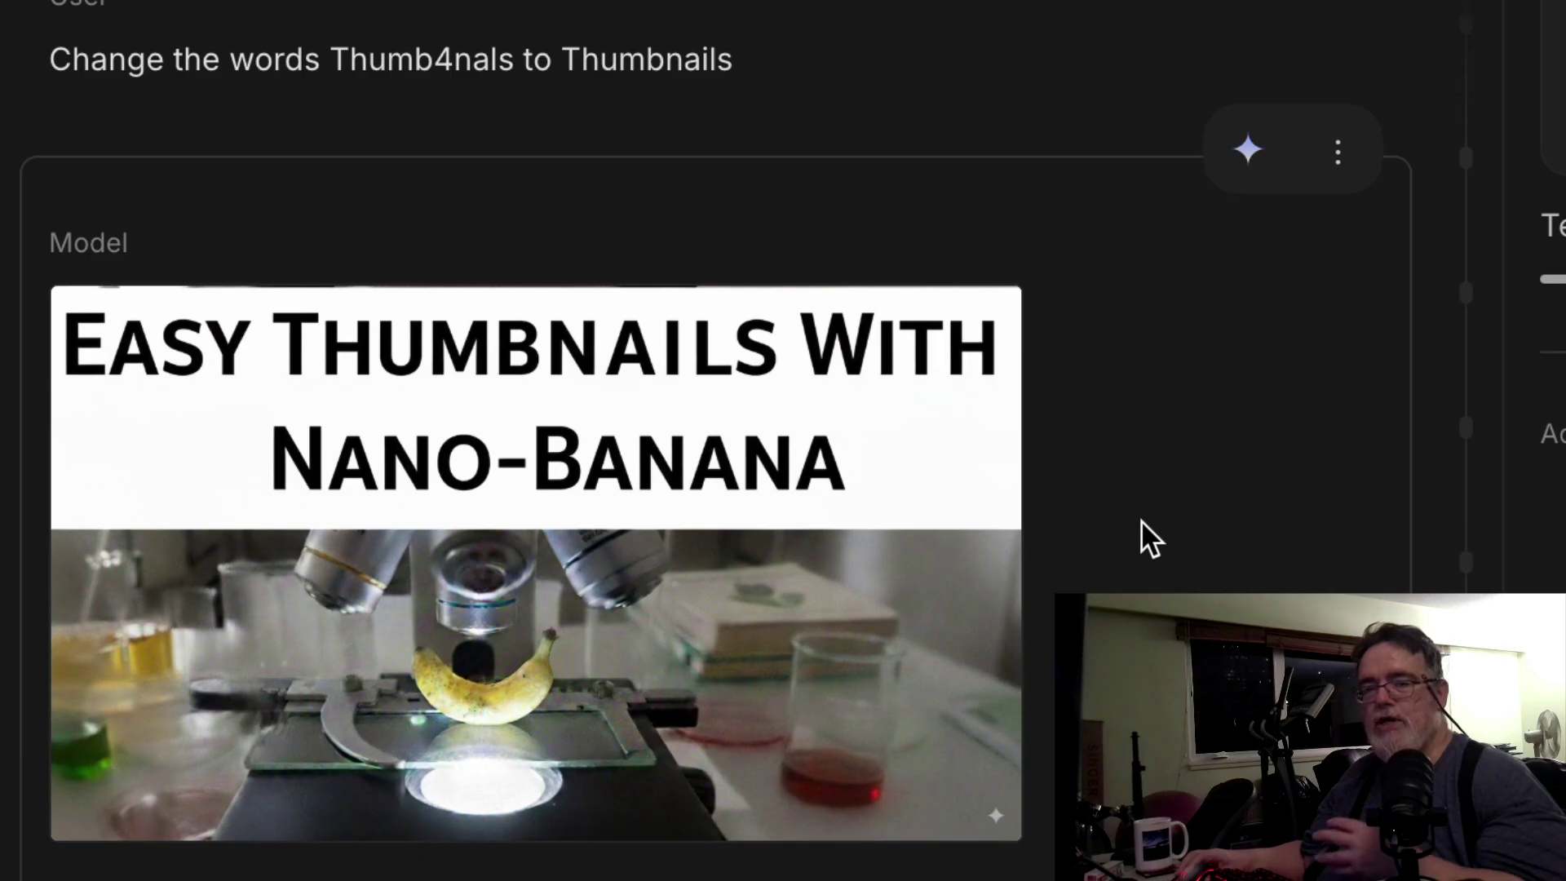
mouse_move(666, 498)
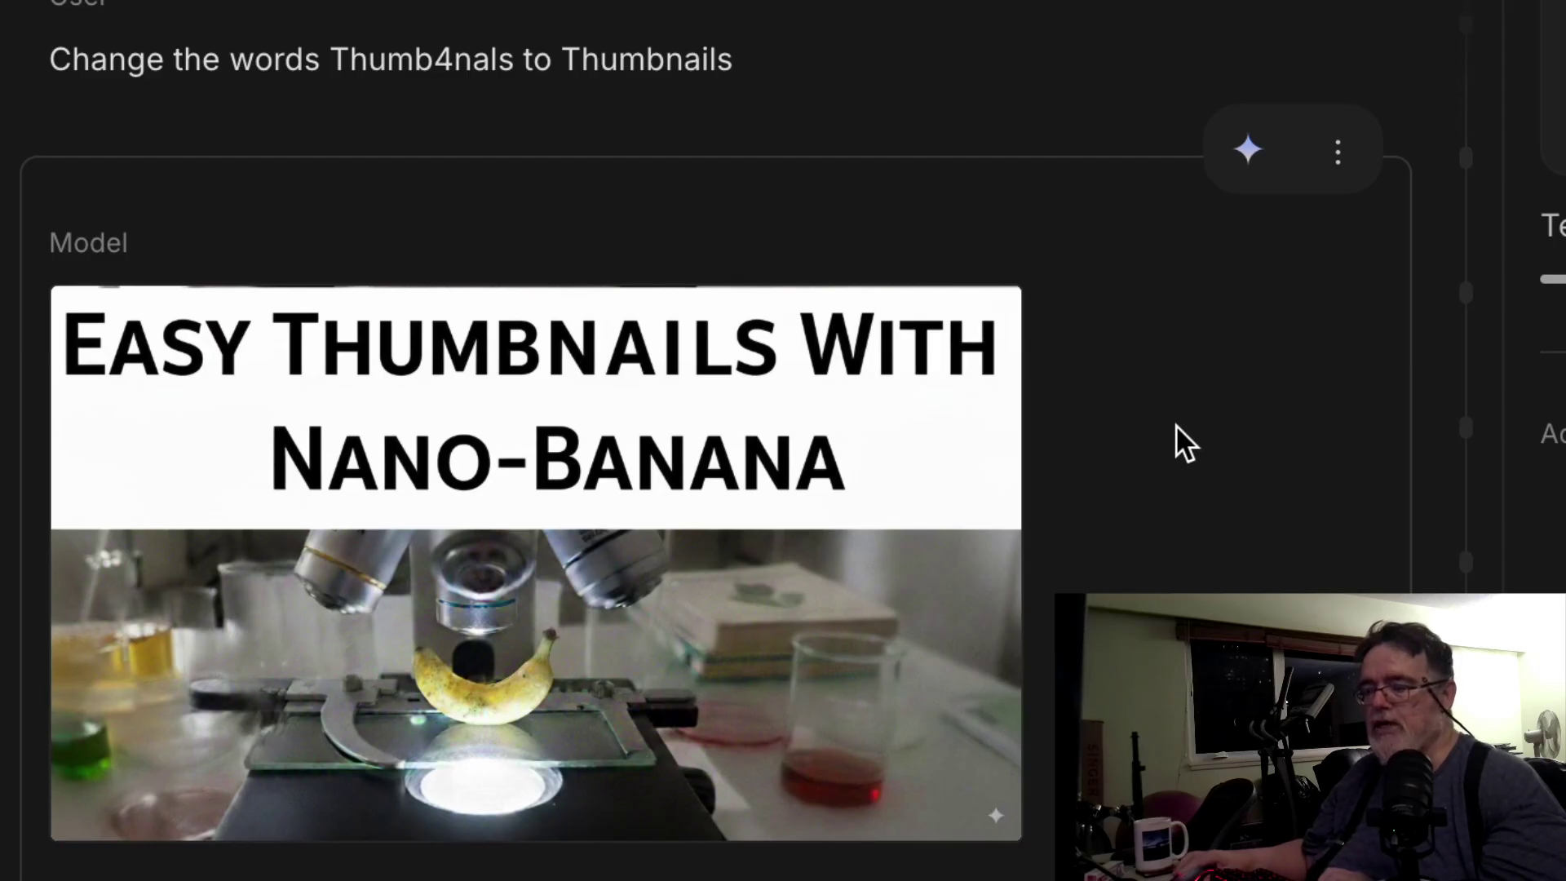
Examine the images for the prompts recoloring the banner words lime green and Nano-Banana banana yellow
scroll(1175, 424, down, 7)
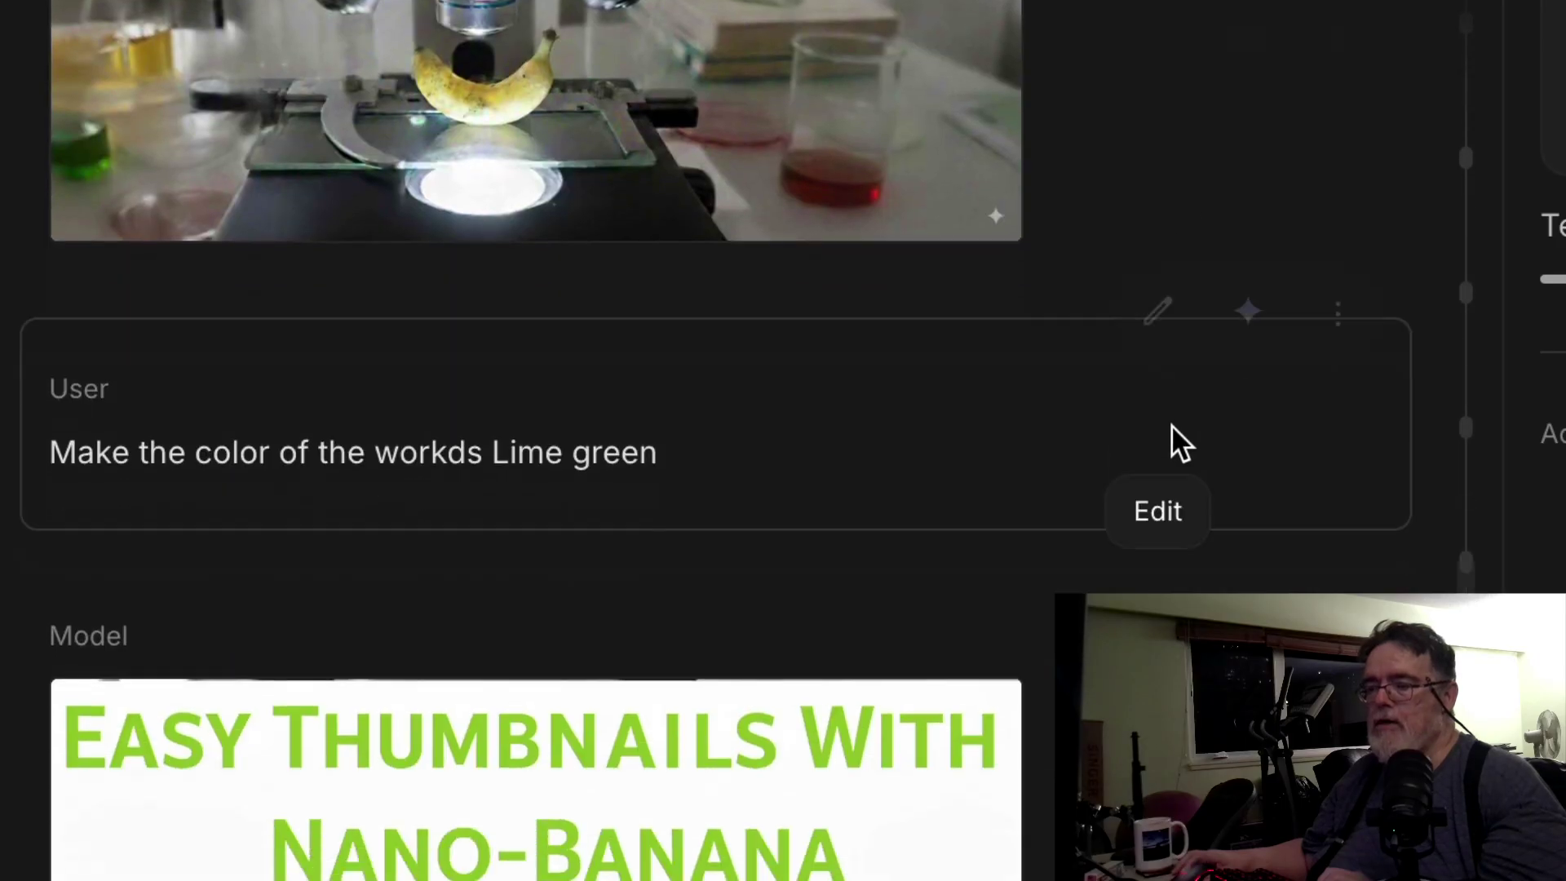
scroll(1171, 426, down, 5)
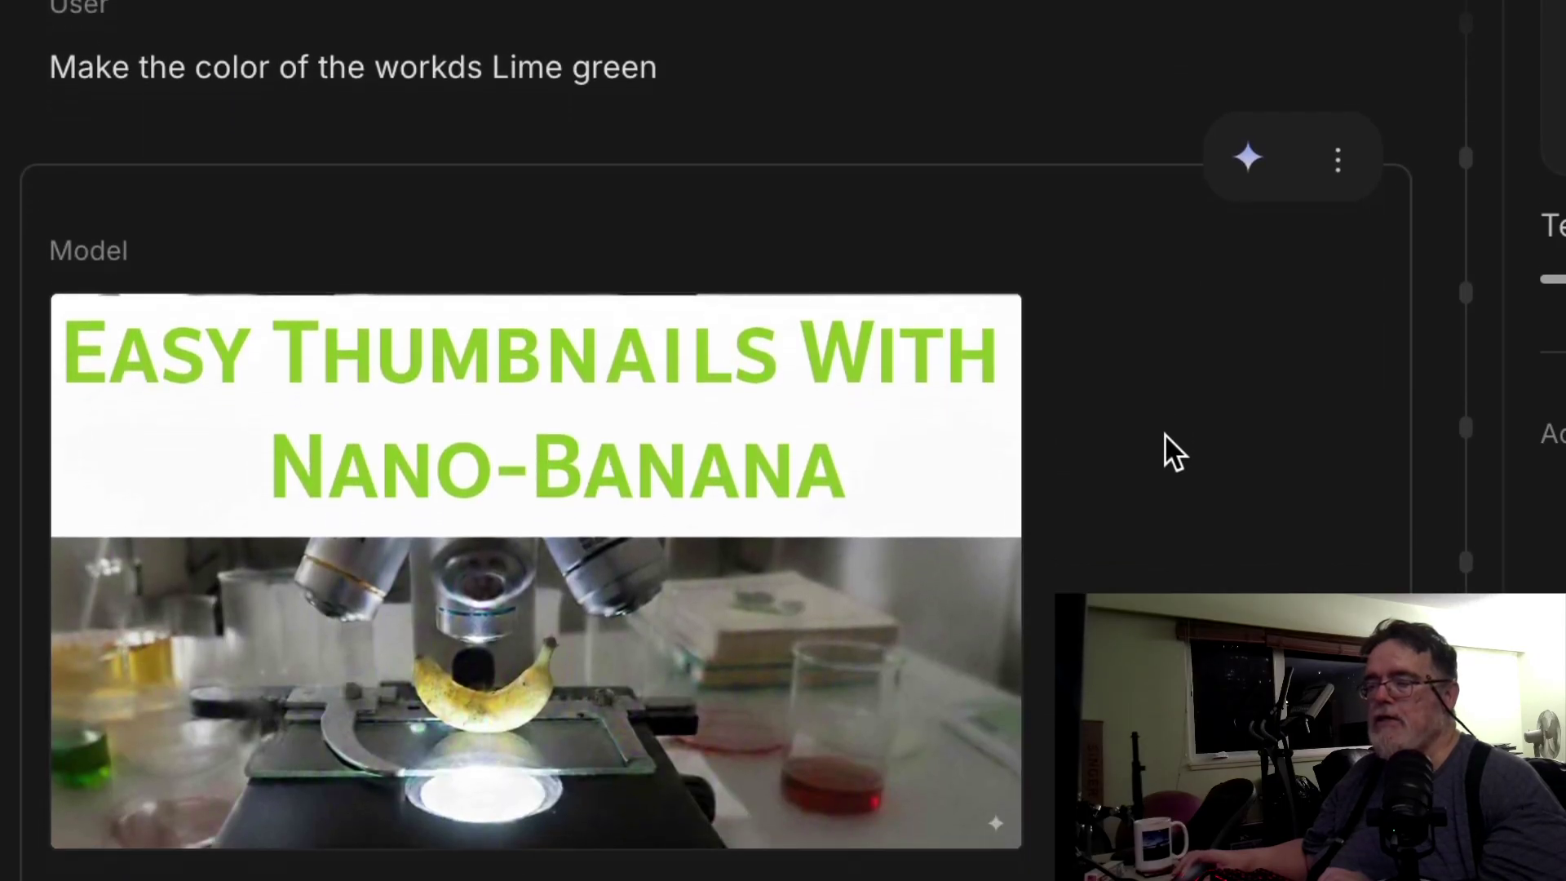
mouse_move(722, 444)
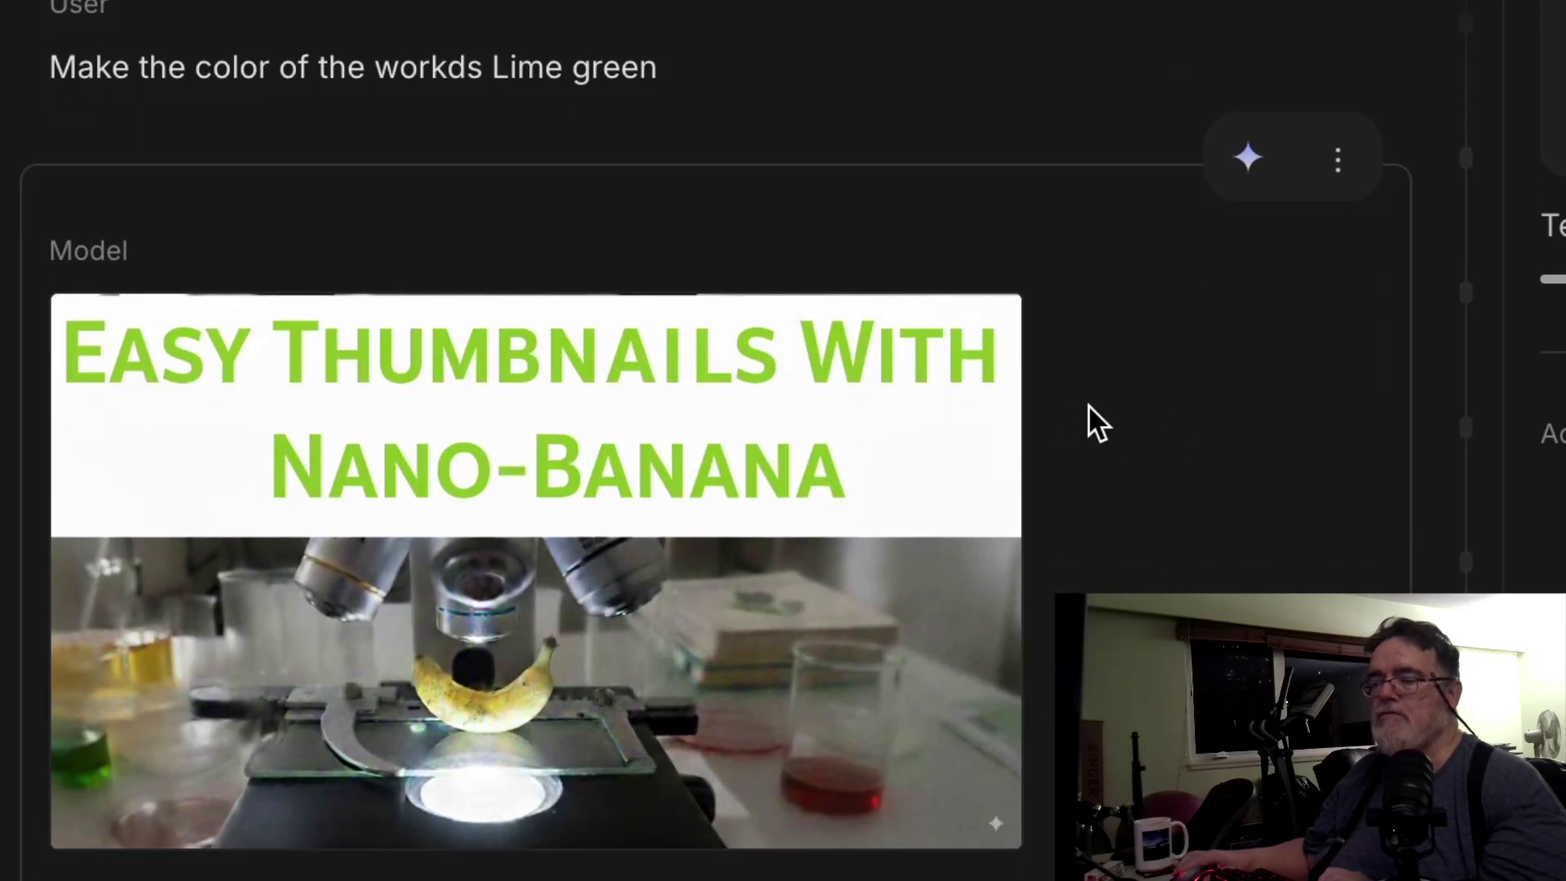
scroll(1090, 423, down, 7)
scroll(1091, 424, down, 5)
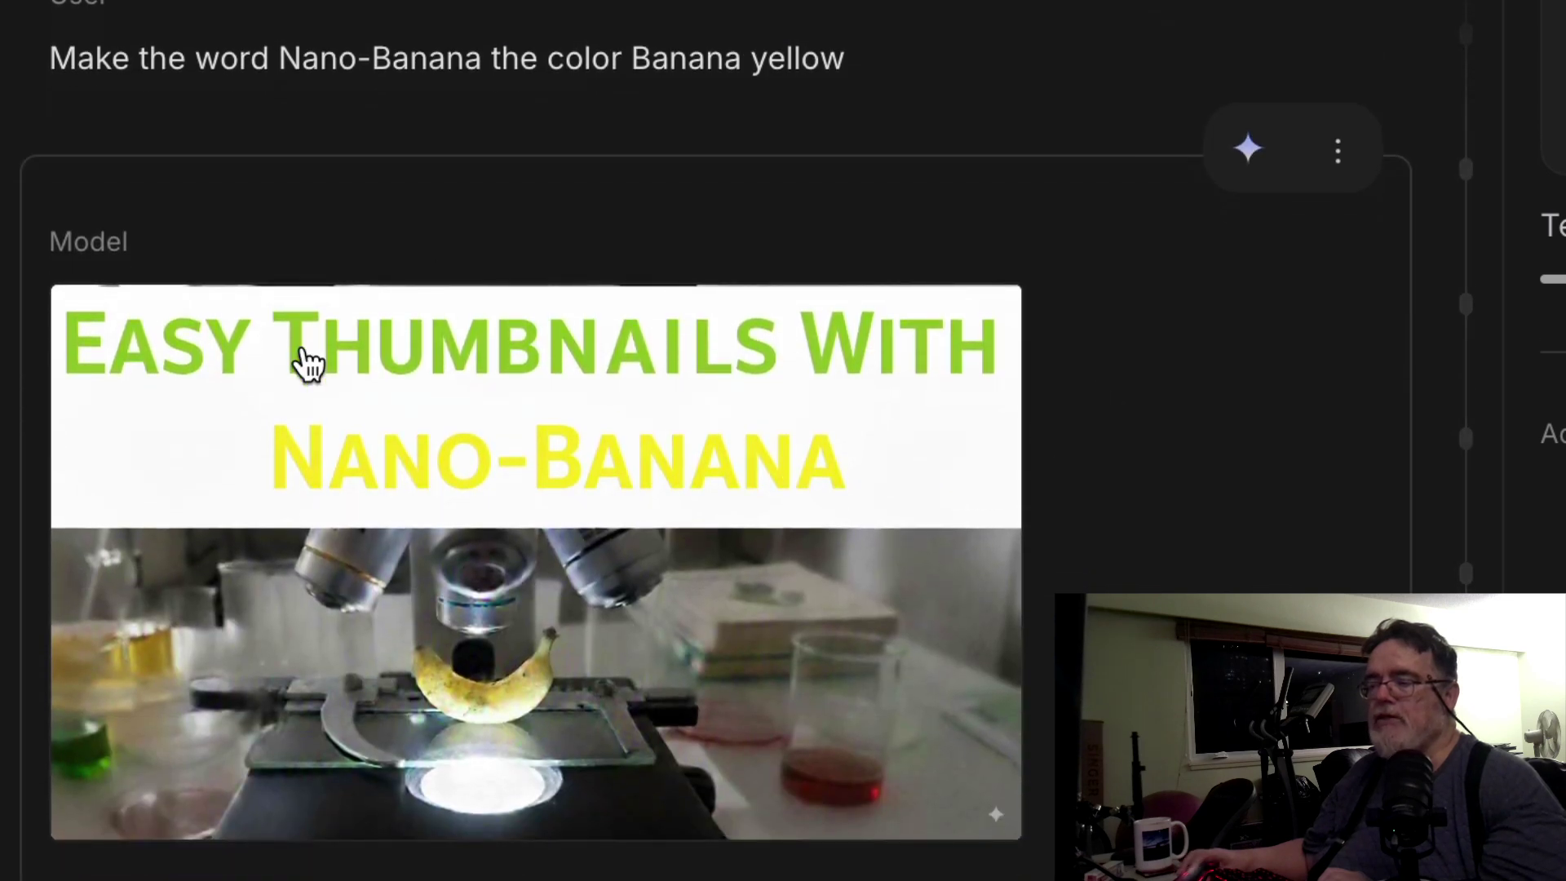
mouse_move(343, 501)
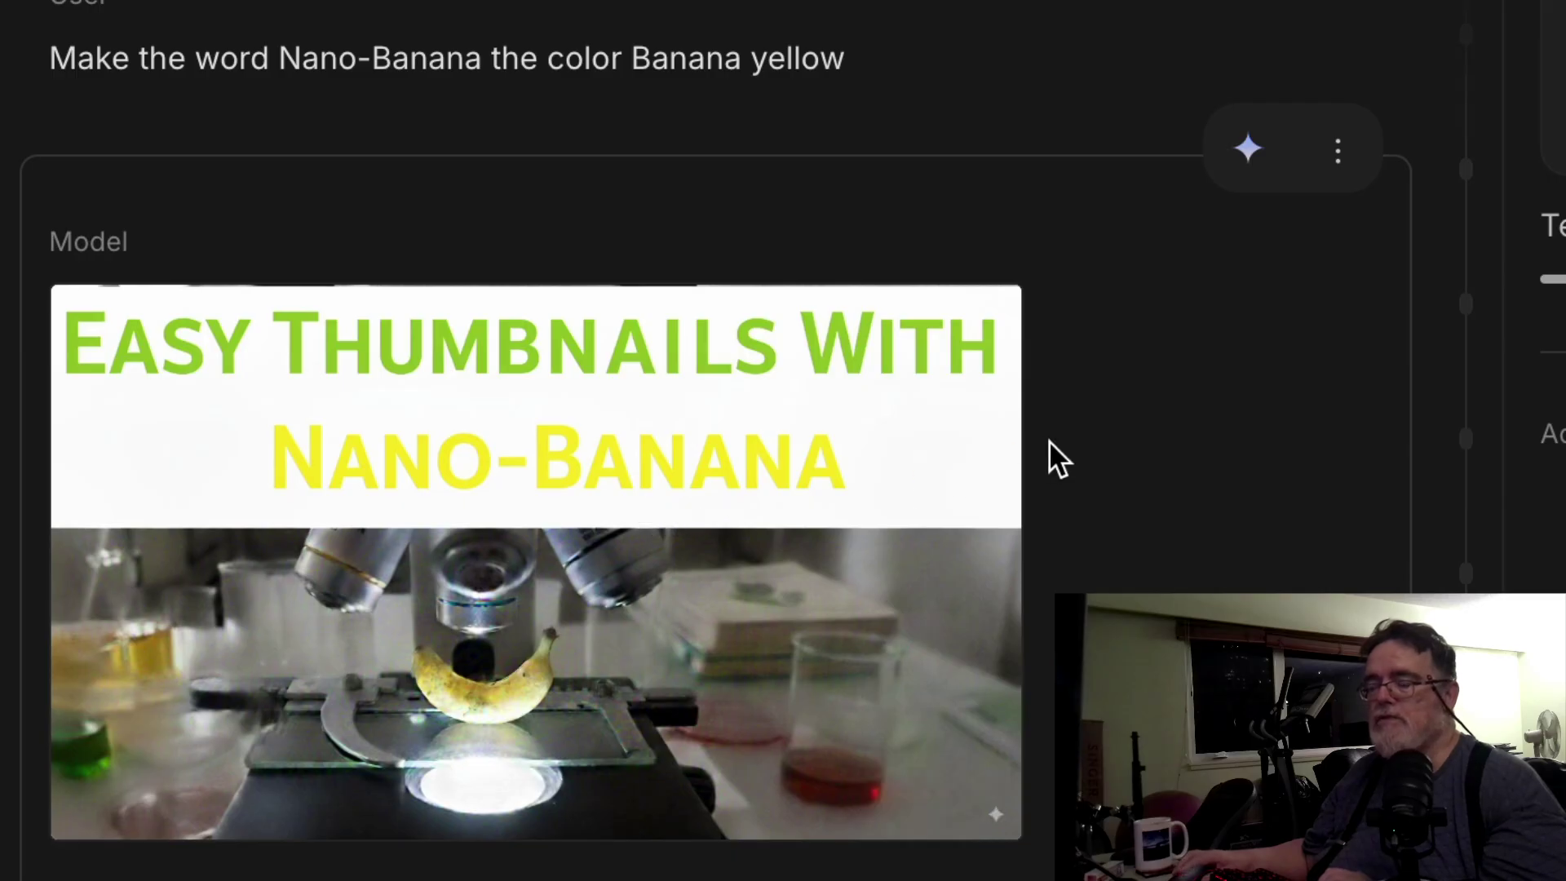
scroll(1076, 438, down, 1)
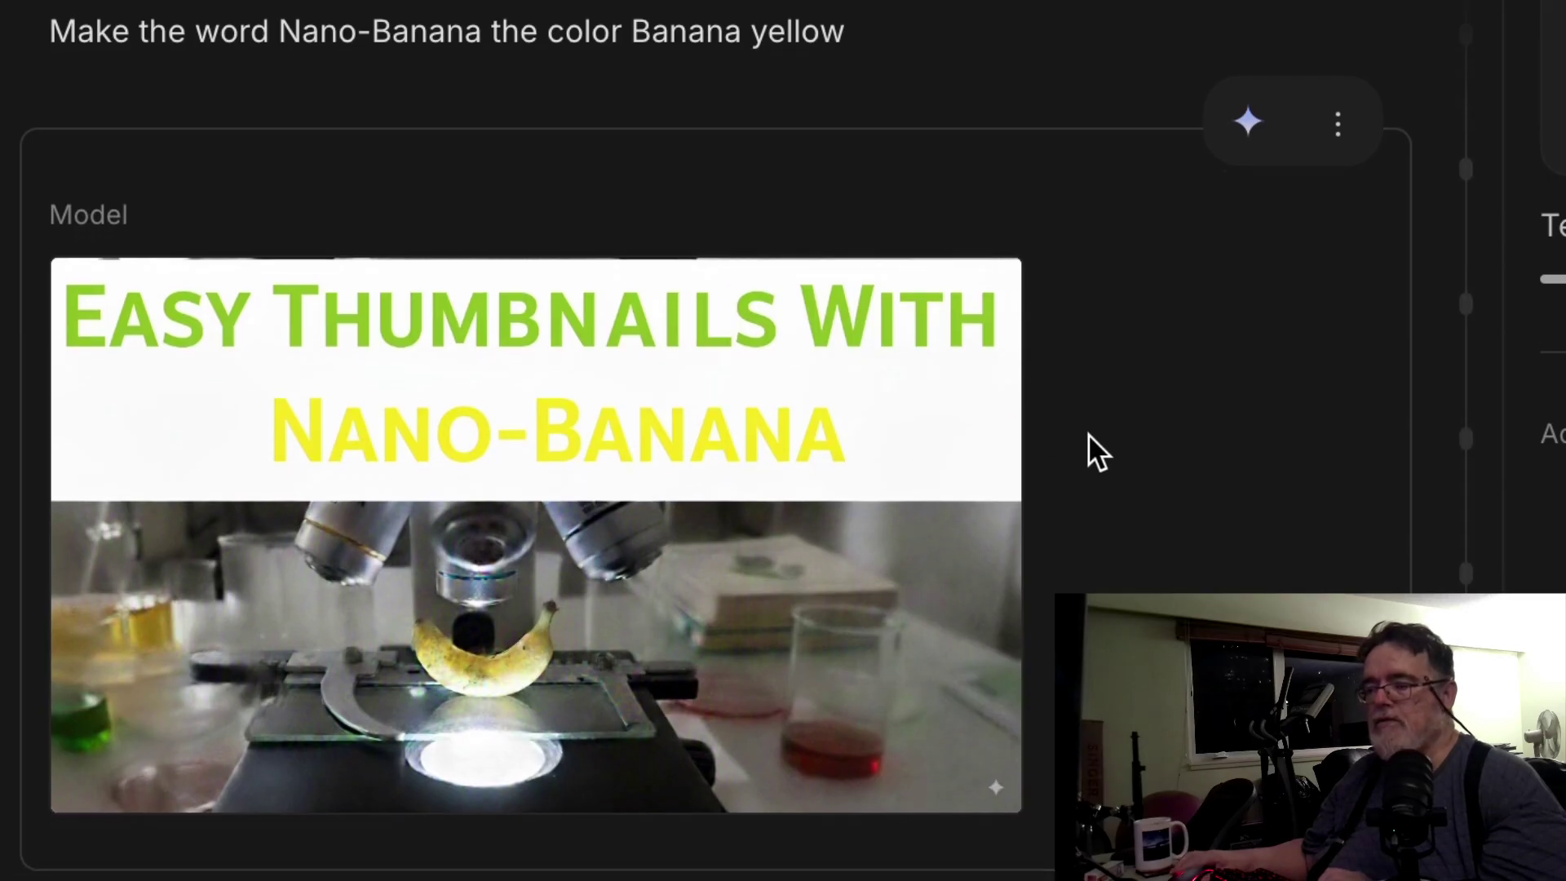
Review the prompts for removing the banner's white rectangle, outlining the letters, clearing the table and changing Easy to Make
scroll(1090, 433, down, 2)
scroll(1092, 433, down, 7)
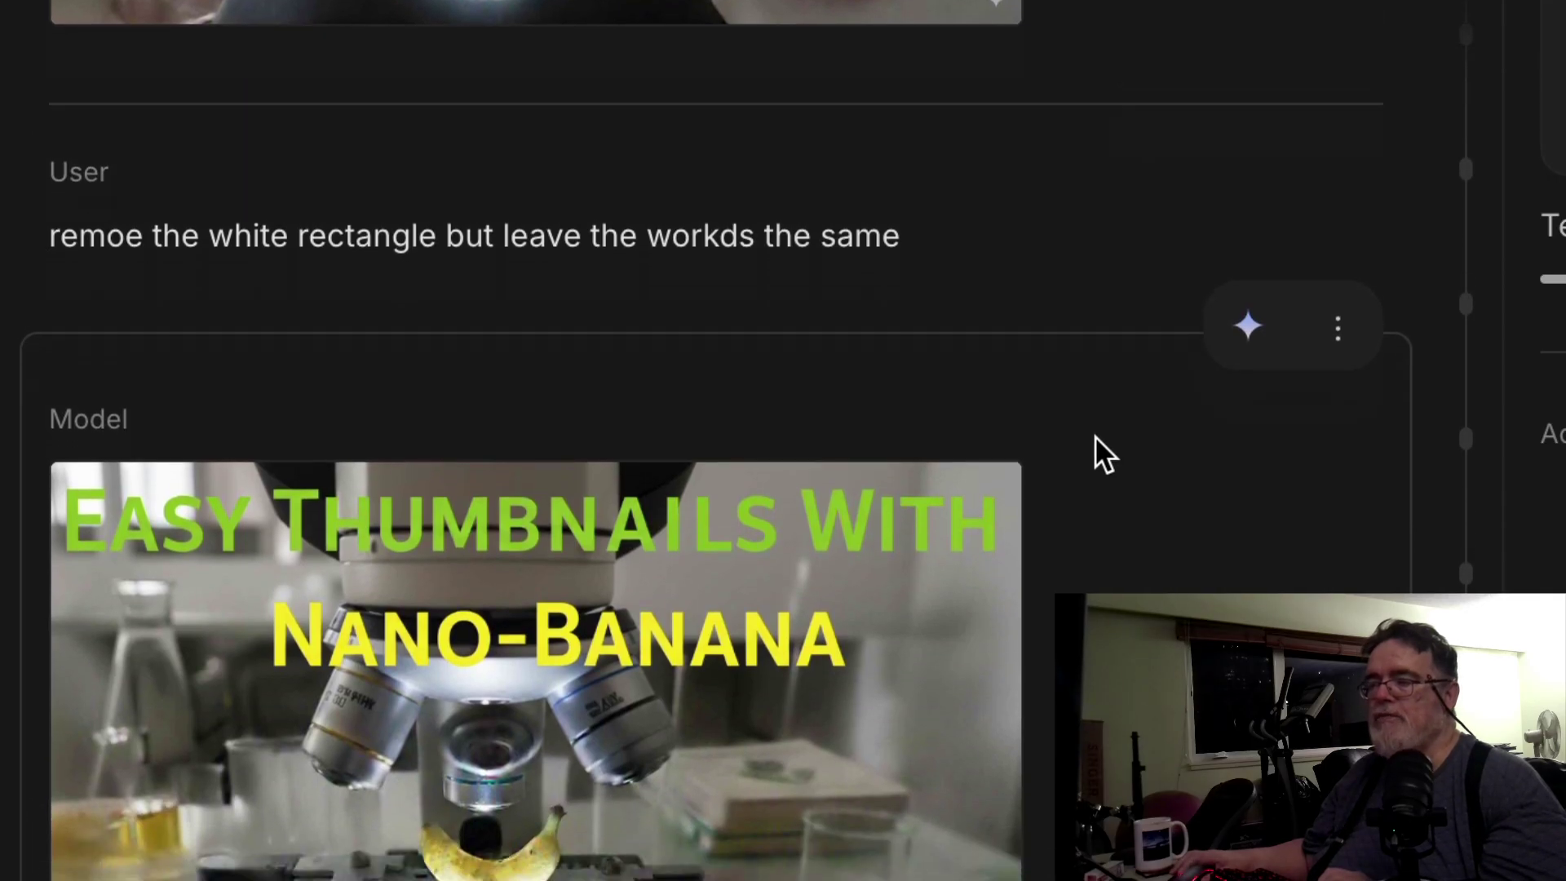
scroll(1096, 437, up, 4)
scroll(1099, 440, down, 3)
scroll(1101, 448, down, 3)
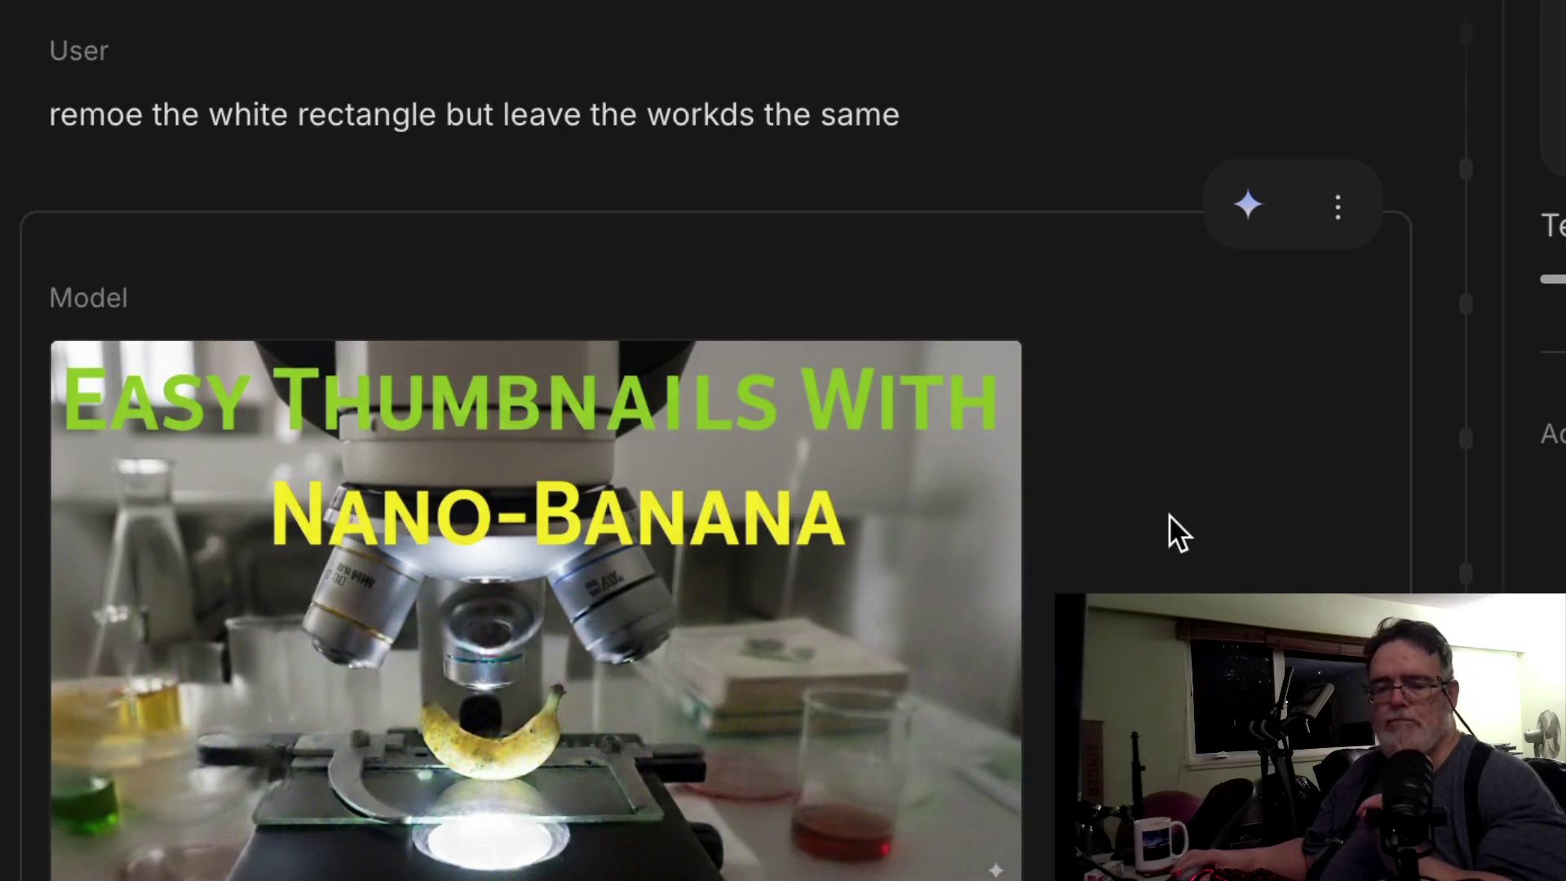
scroll(1173, 512, down, 1)
scroll(1172, 512, down, 13)
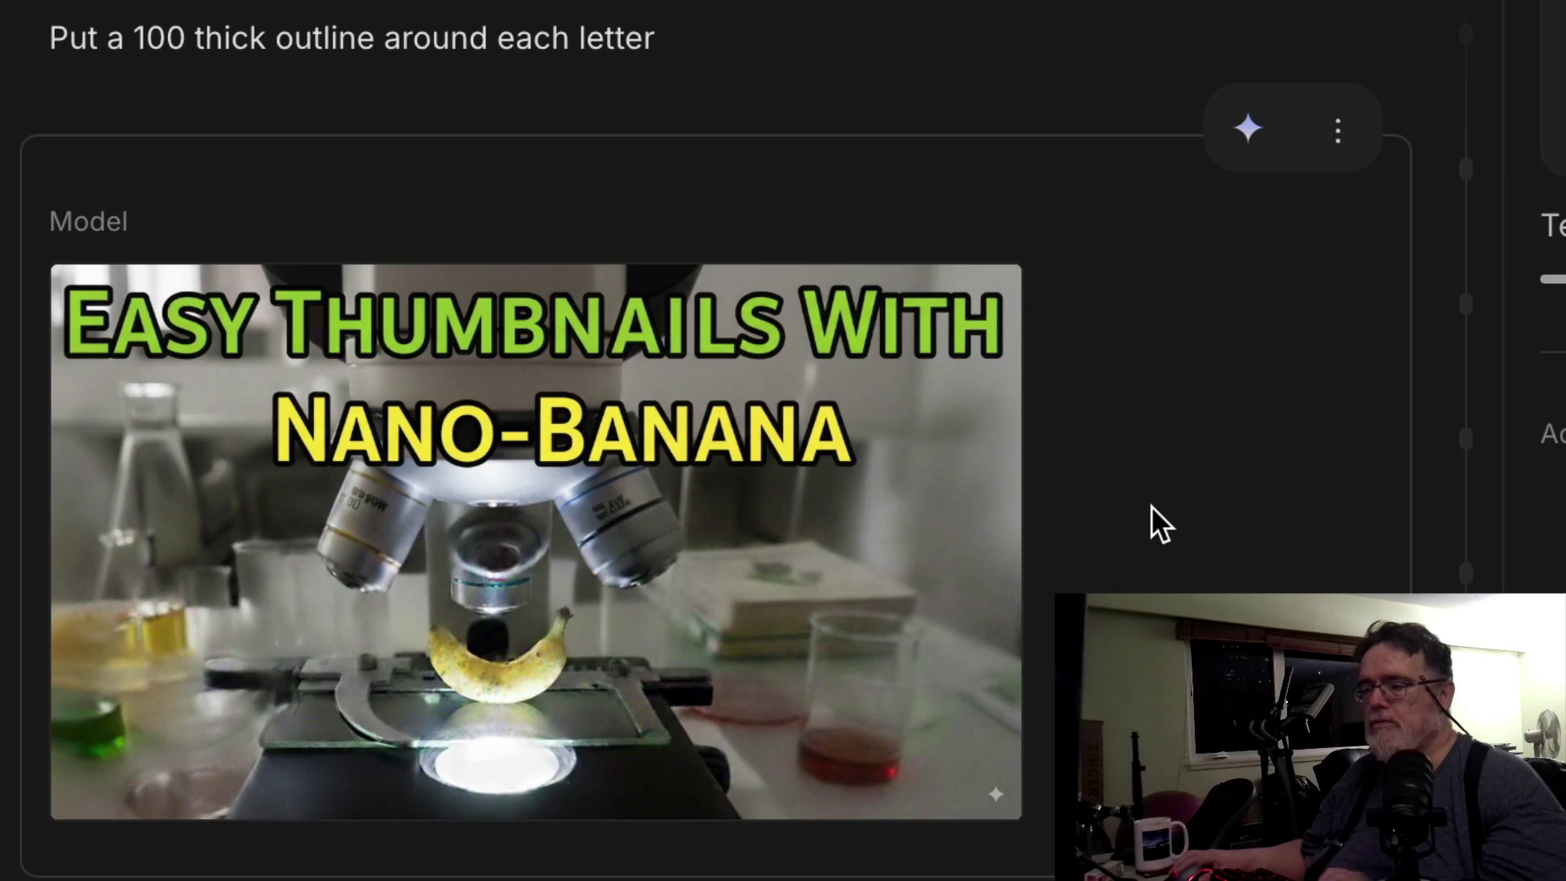
scroll(1153, 506, down, 6)
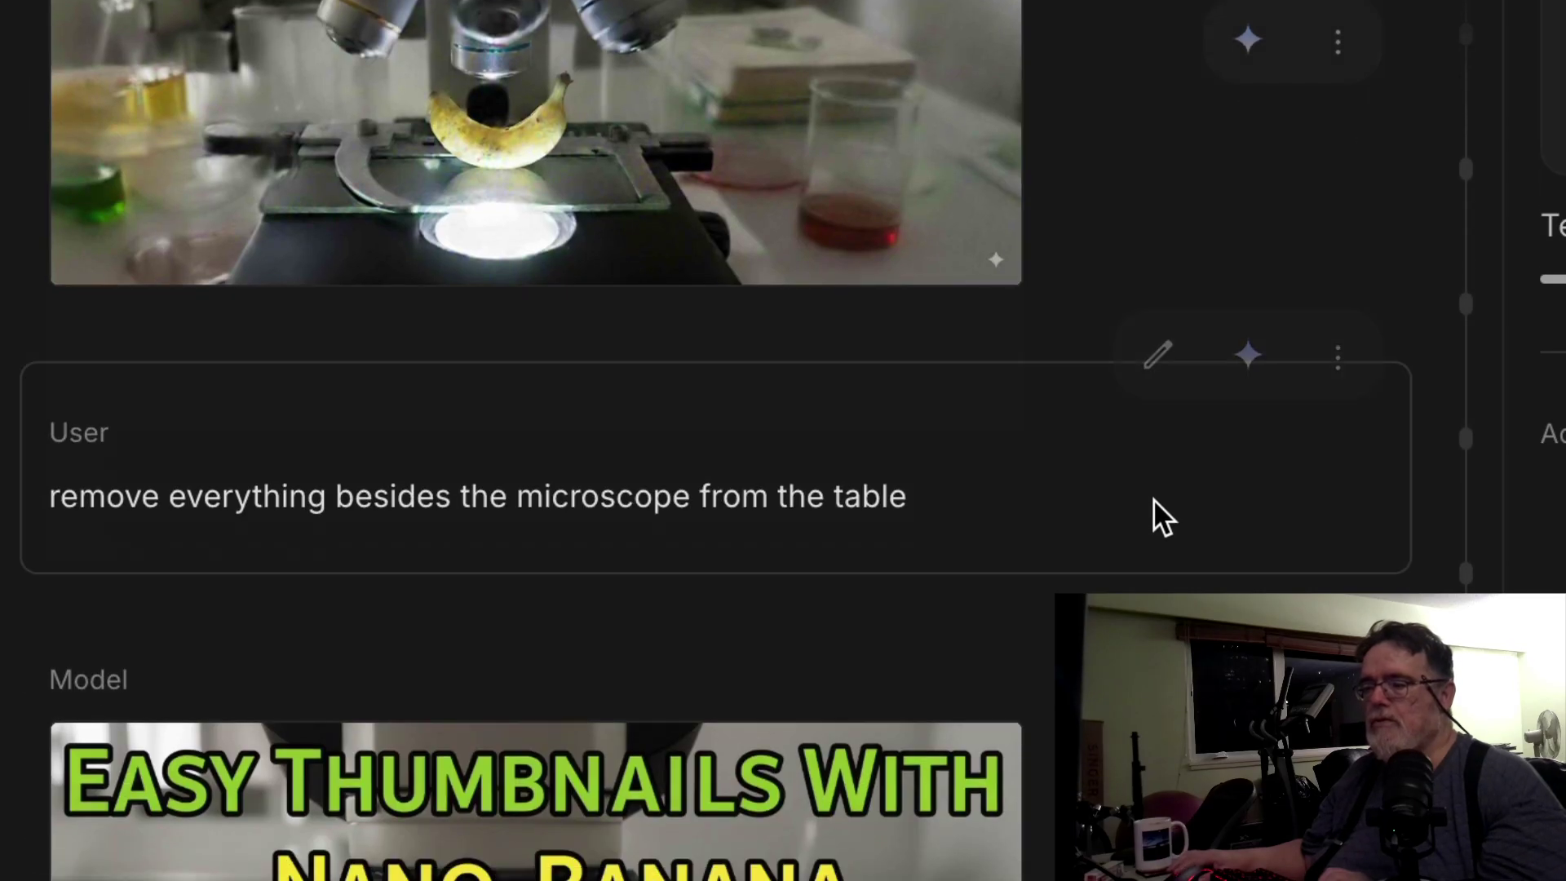
scroll(1153, 499, down, 4)
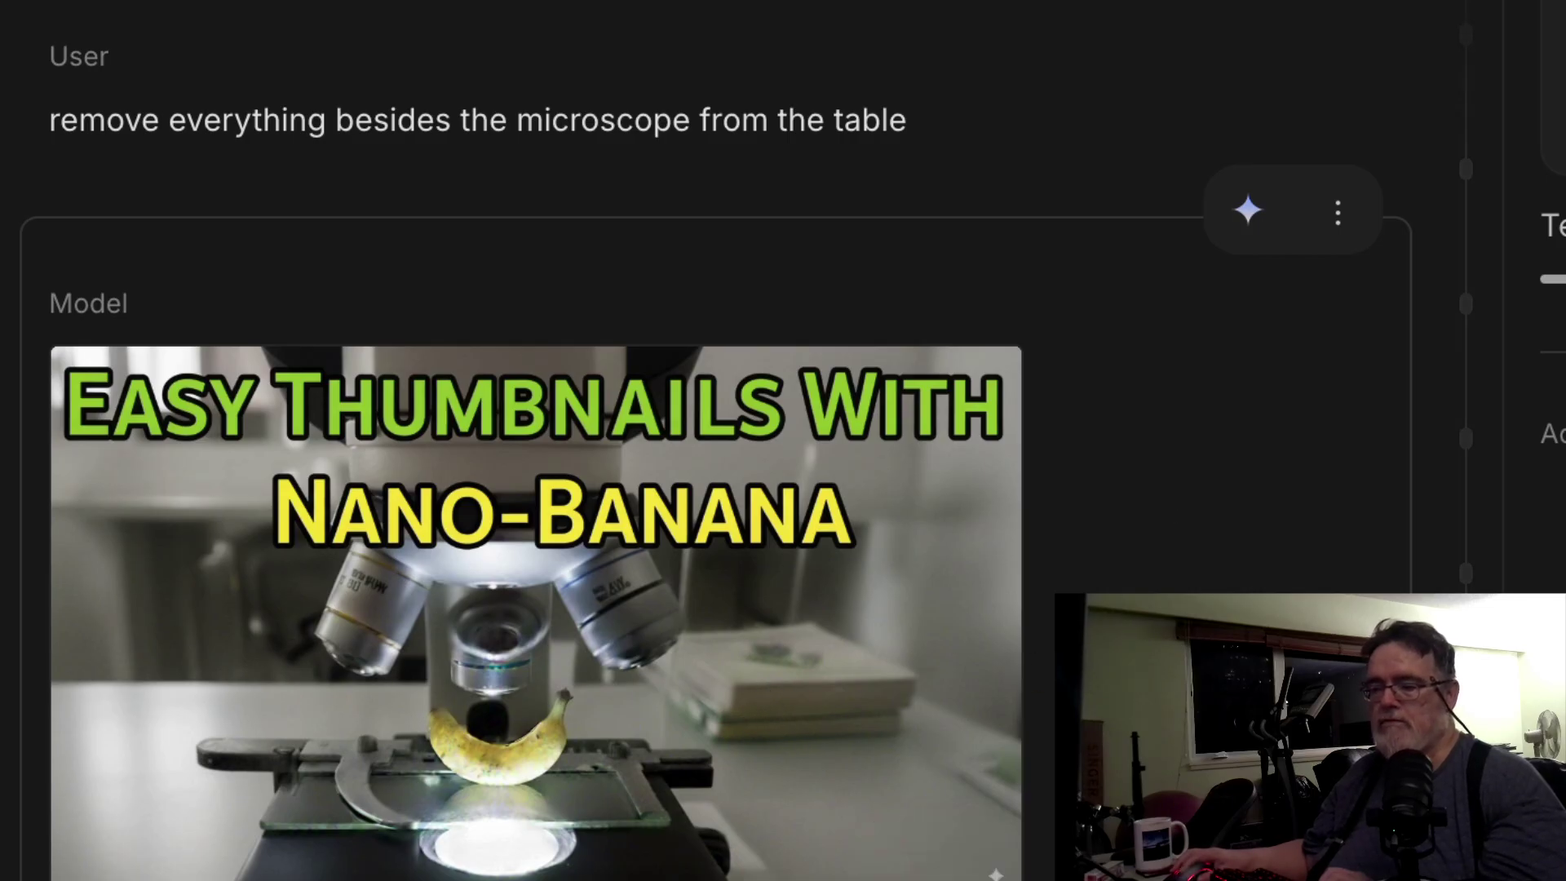
scroll(595, 479, down, 3)
scroll(596, 479, up, 2)
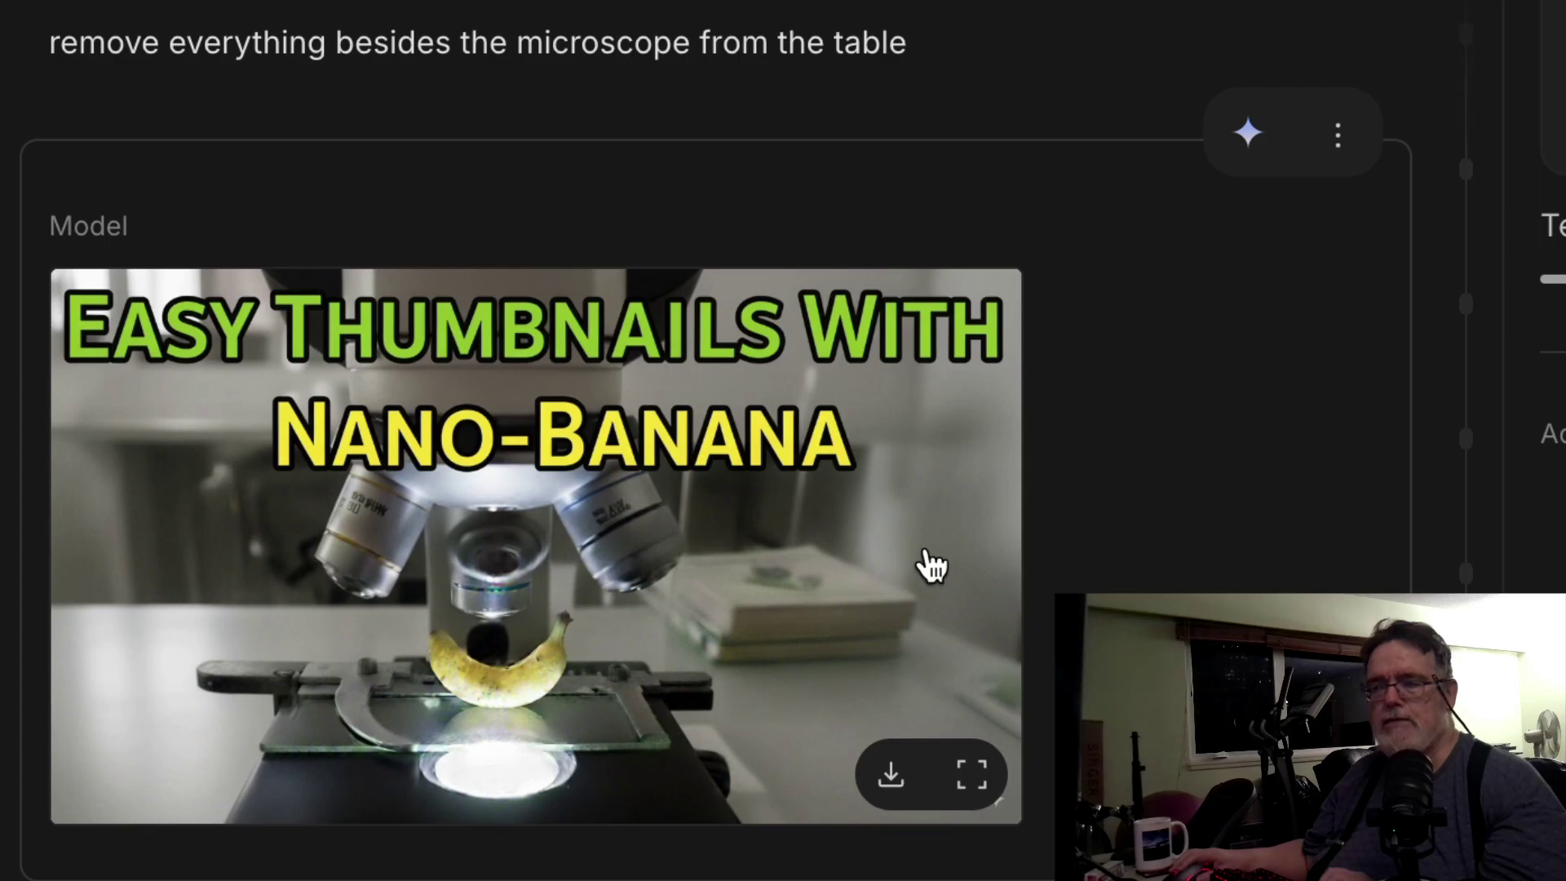
scroll(1118, 566, down, 8)
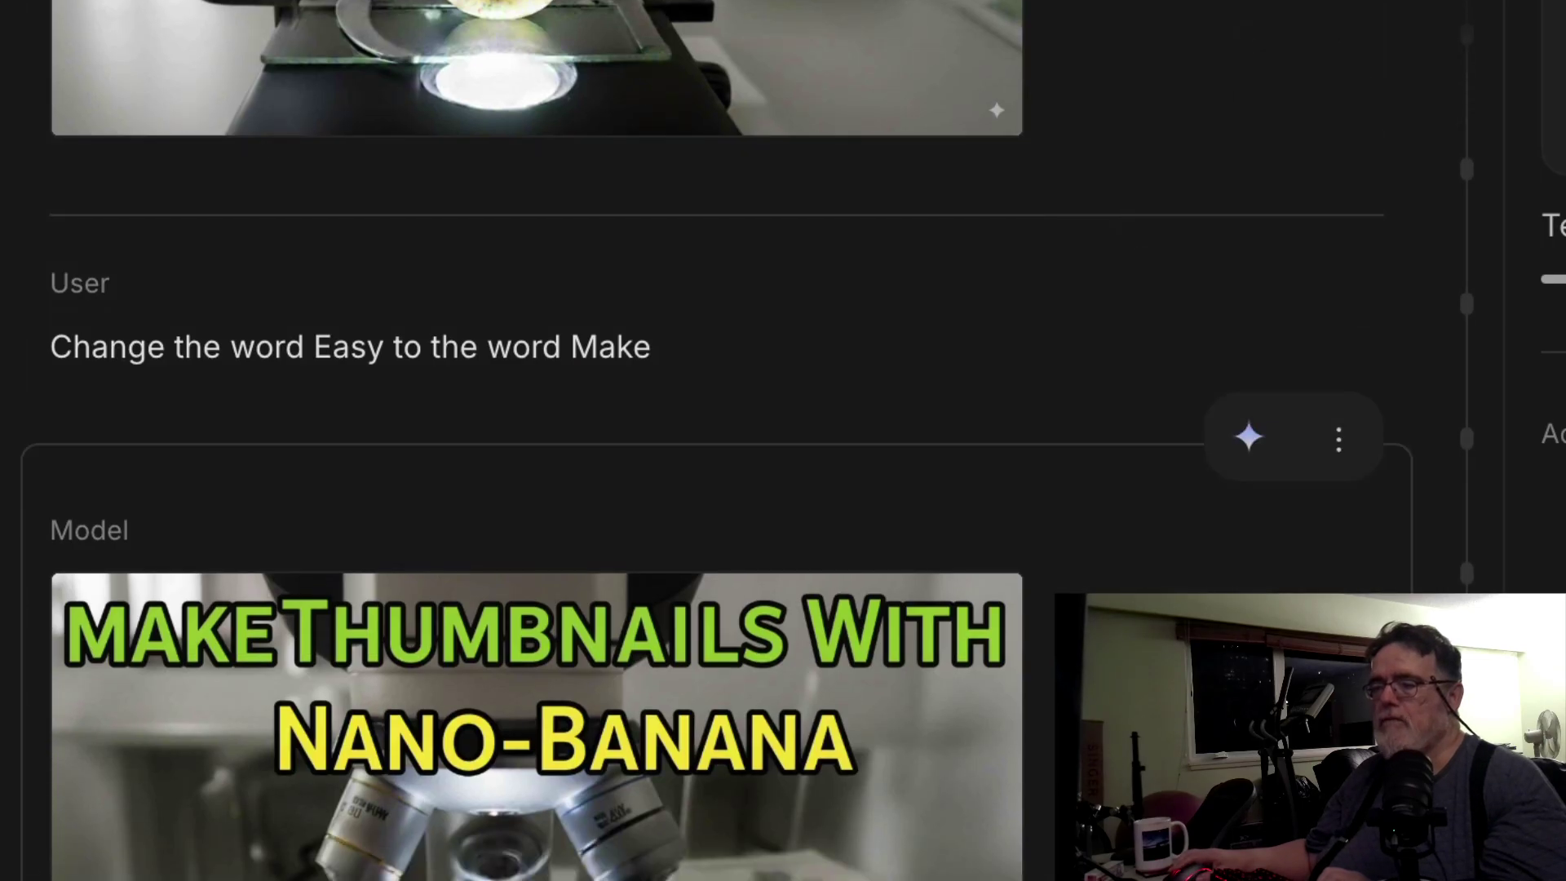
mouse_move(248, 416)
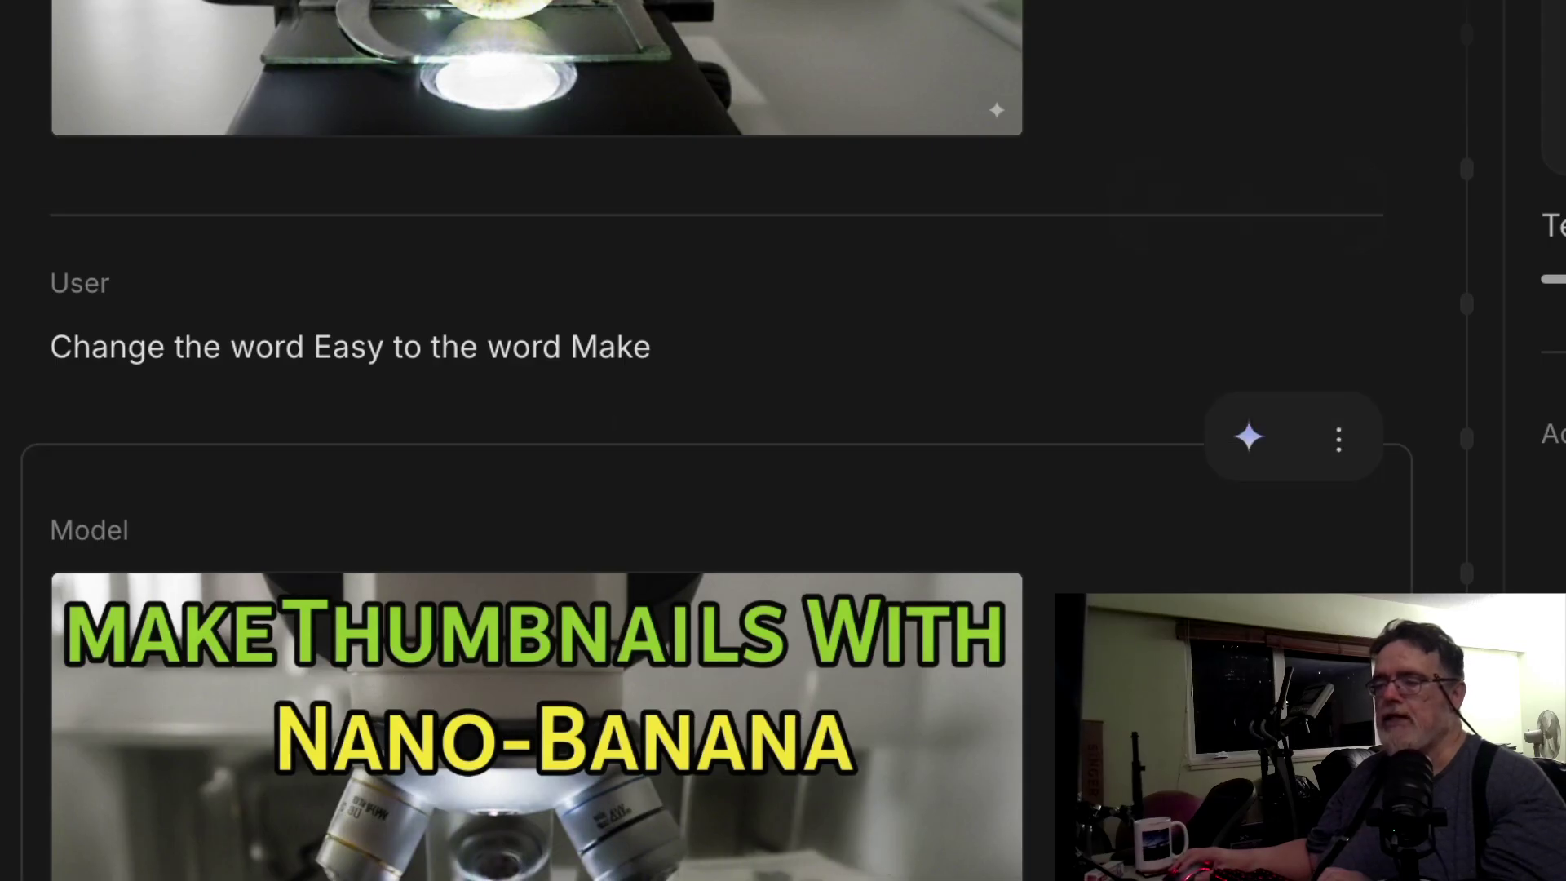
Download the final "Make Thumbnails With Nano-Banana" image and rename the file in Downloads as "Make Thumbnails With Nano-Banana"
scroll(1176, 403, down, 4)
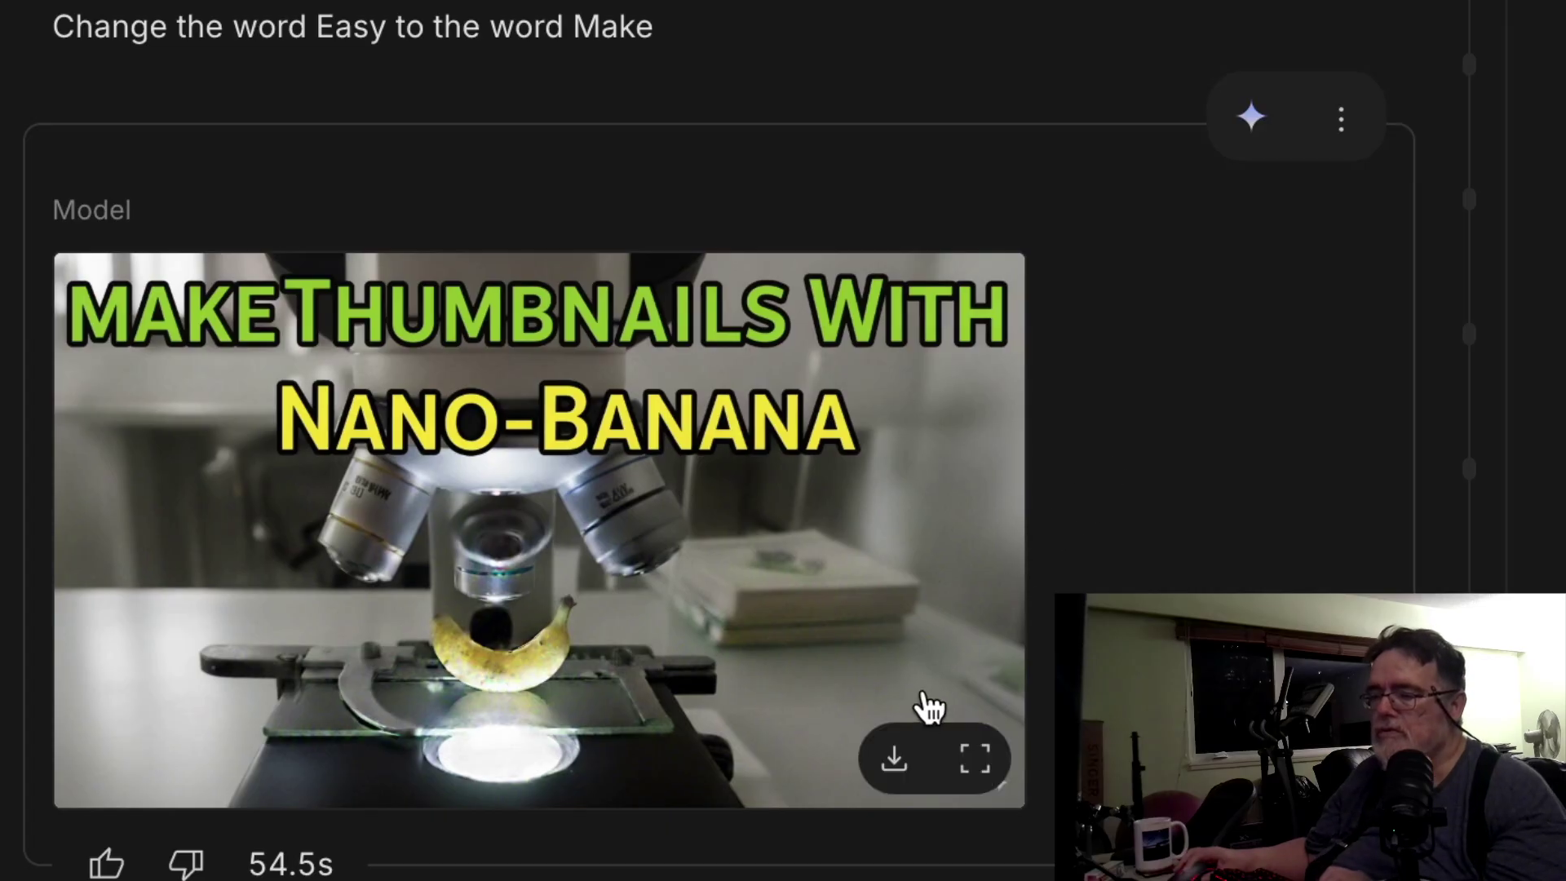
click(895, 756)
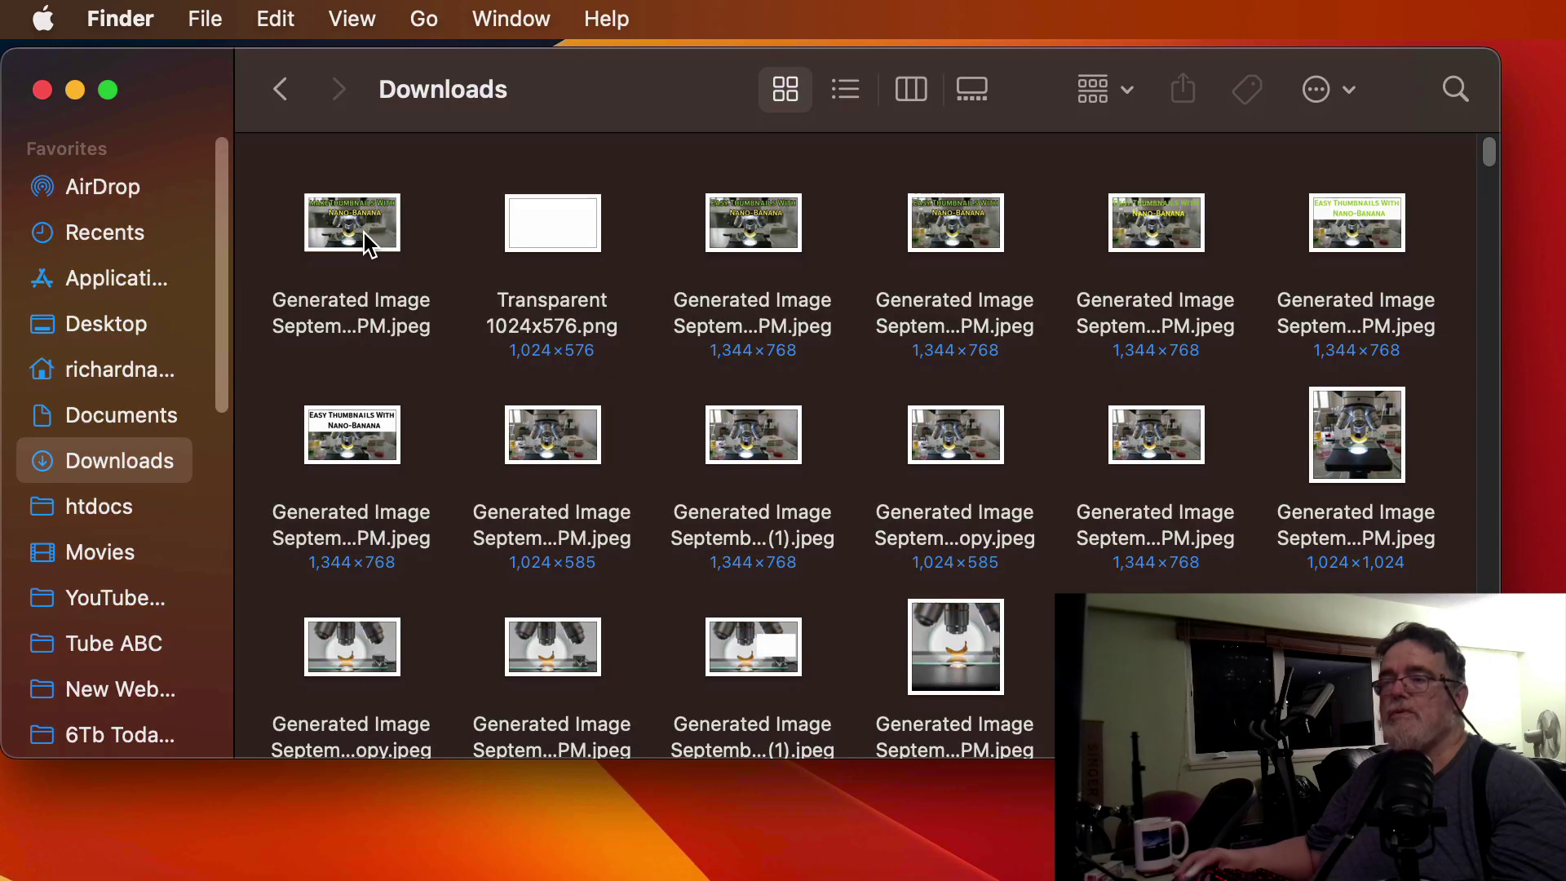
right_click(364, 243)
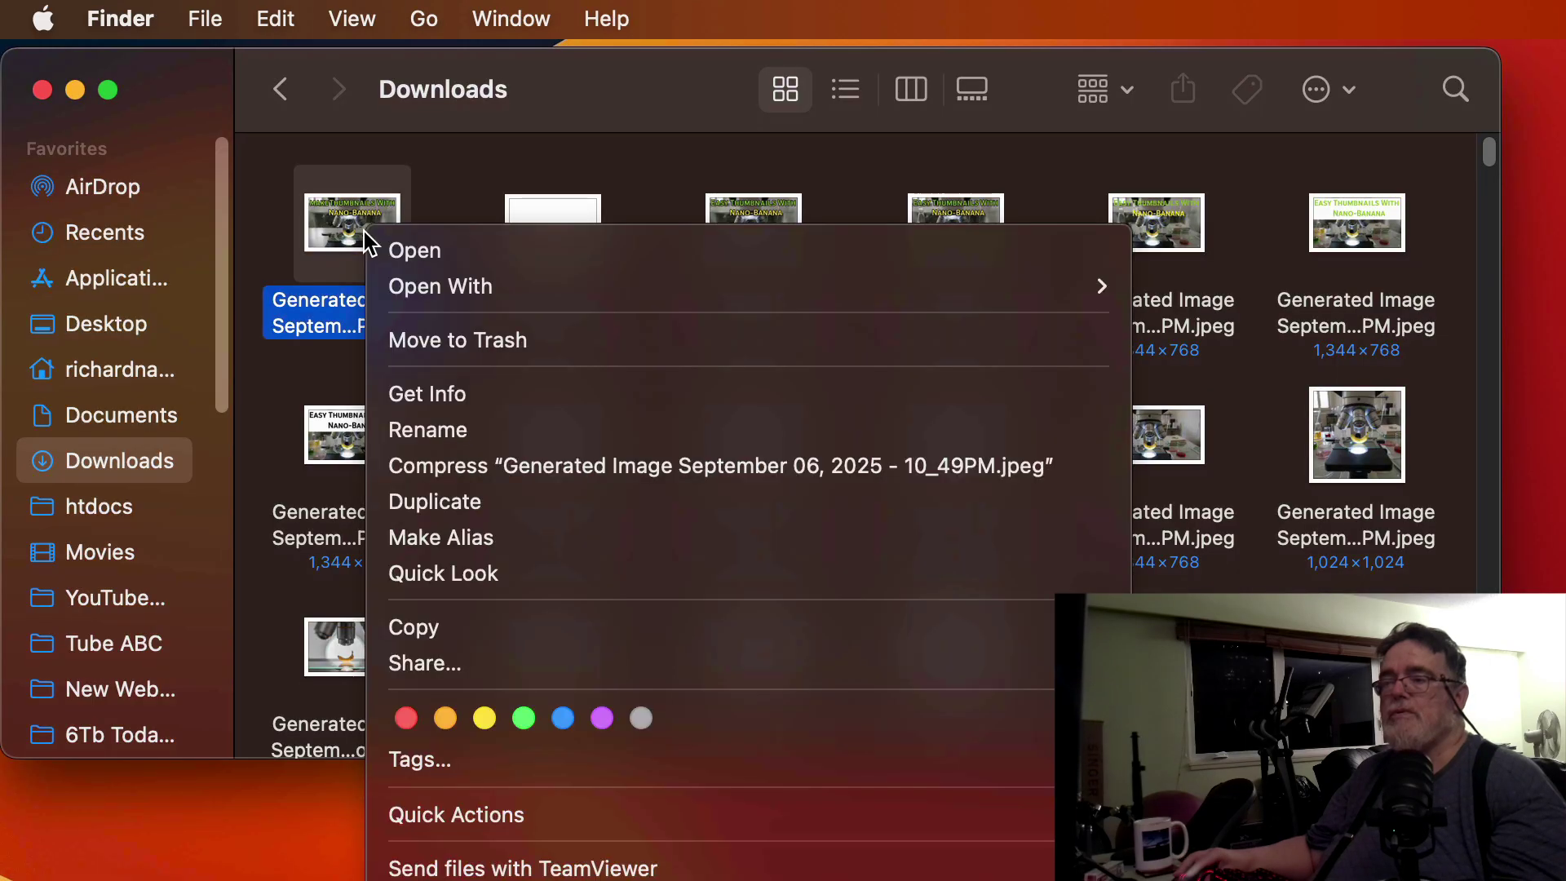
click(432, 427)
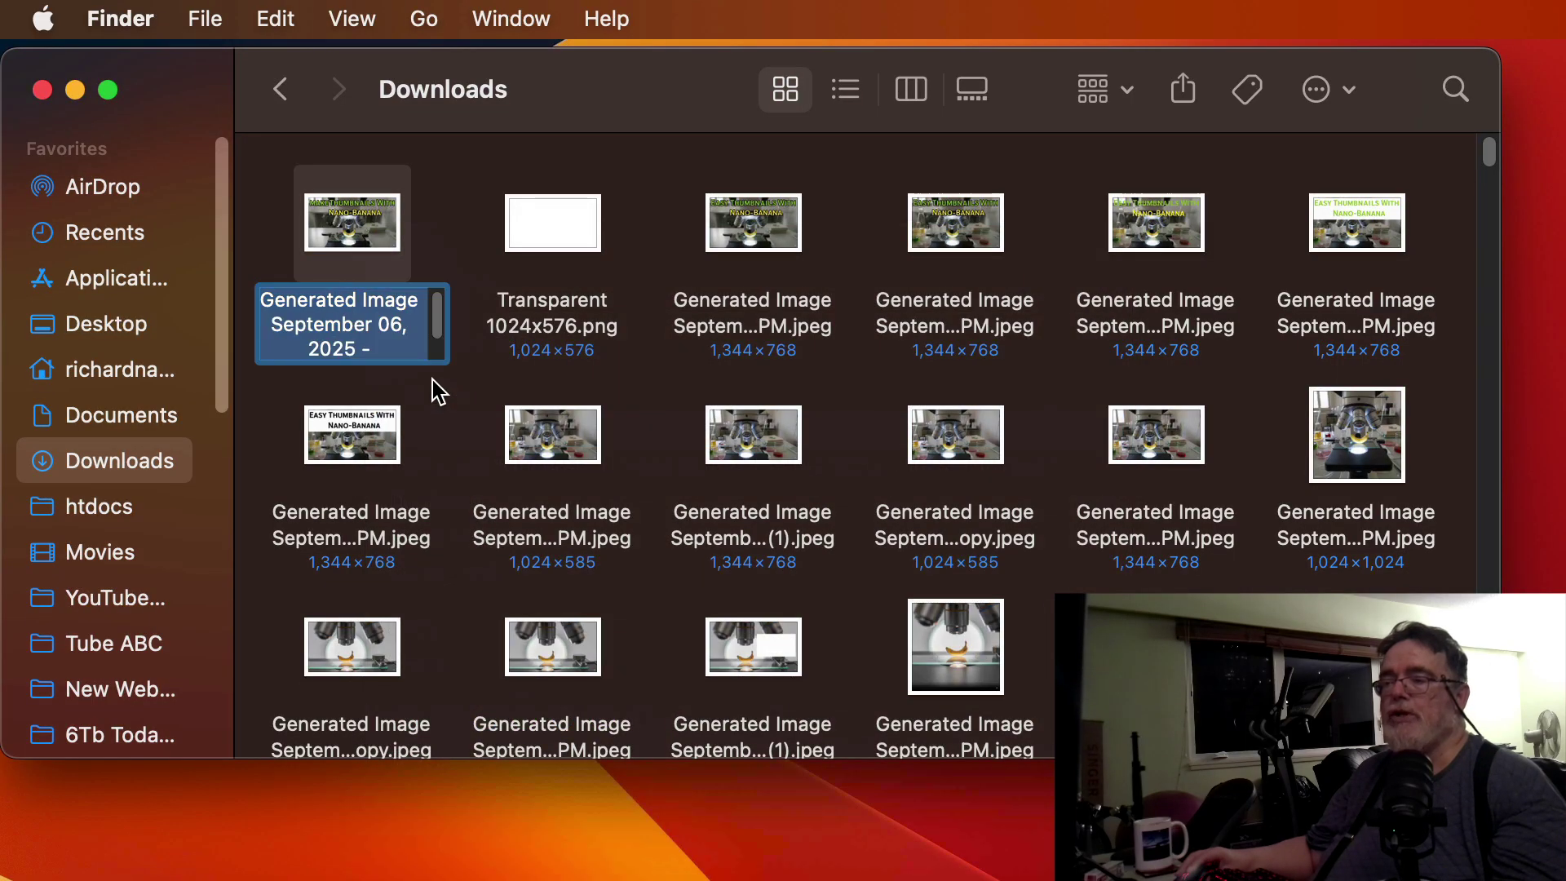
text(Make Thumbnails With Nano-Banana)
key(Return)
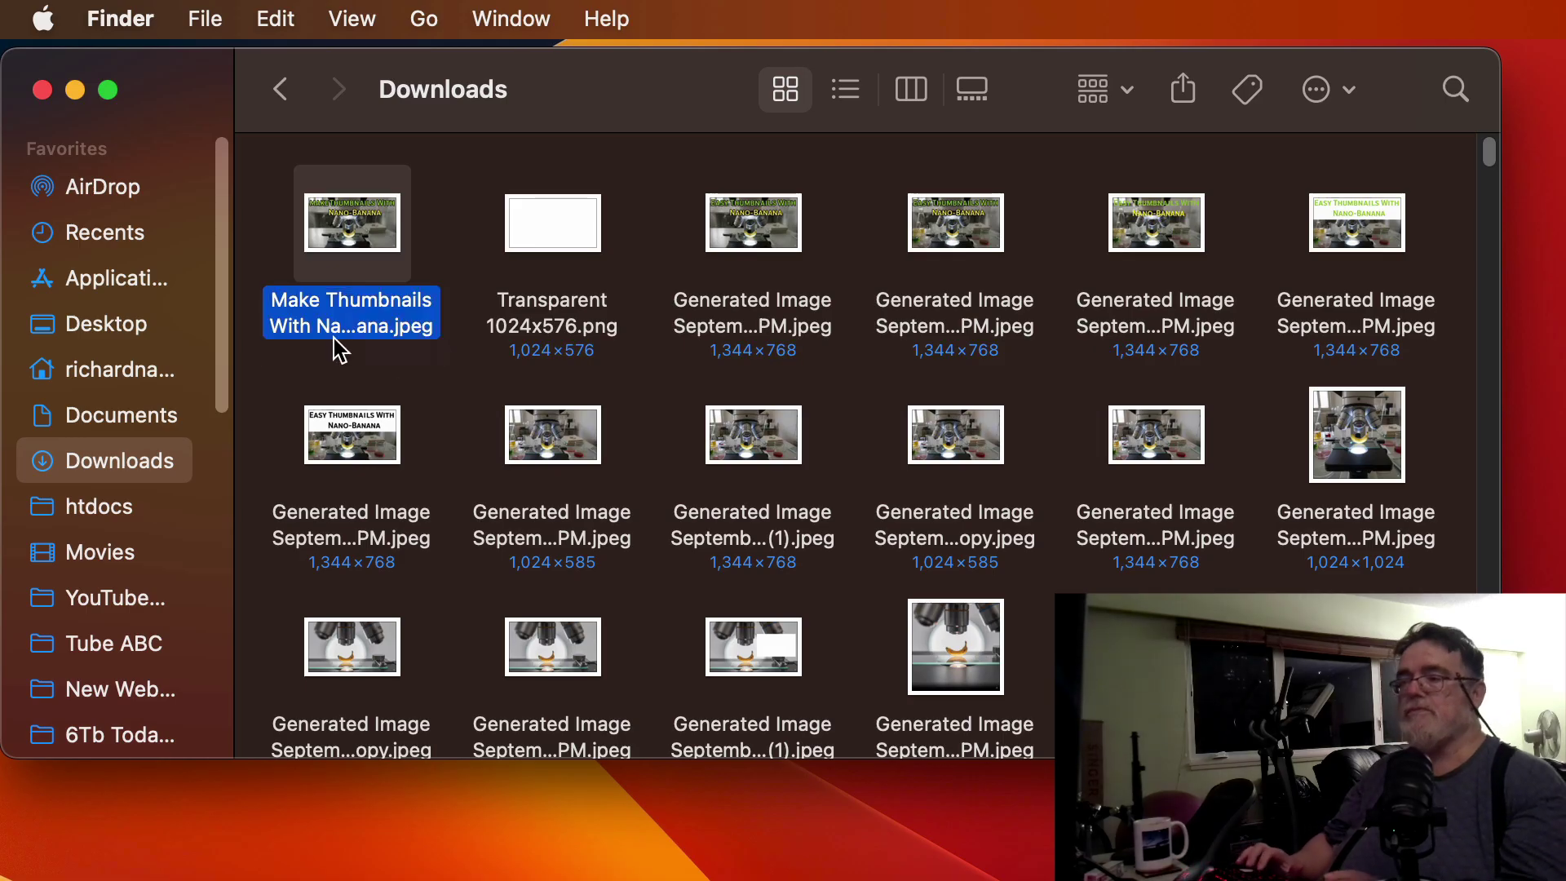
Check the file information of the renamed thumbnail JPEG for its dimensions and file size, and close it
right_click(344, 229)
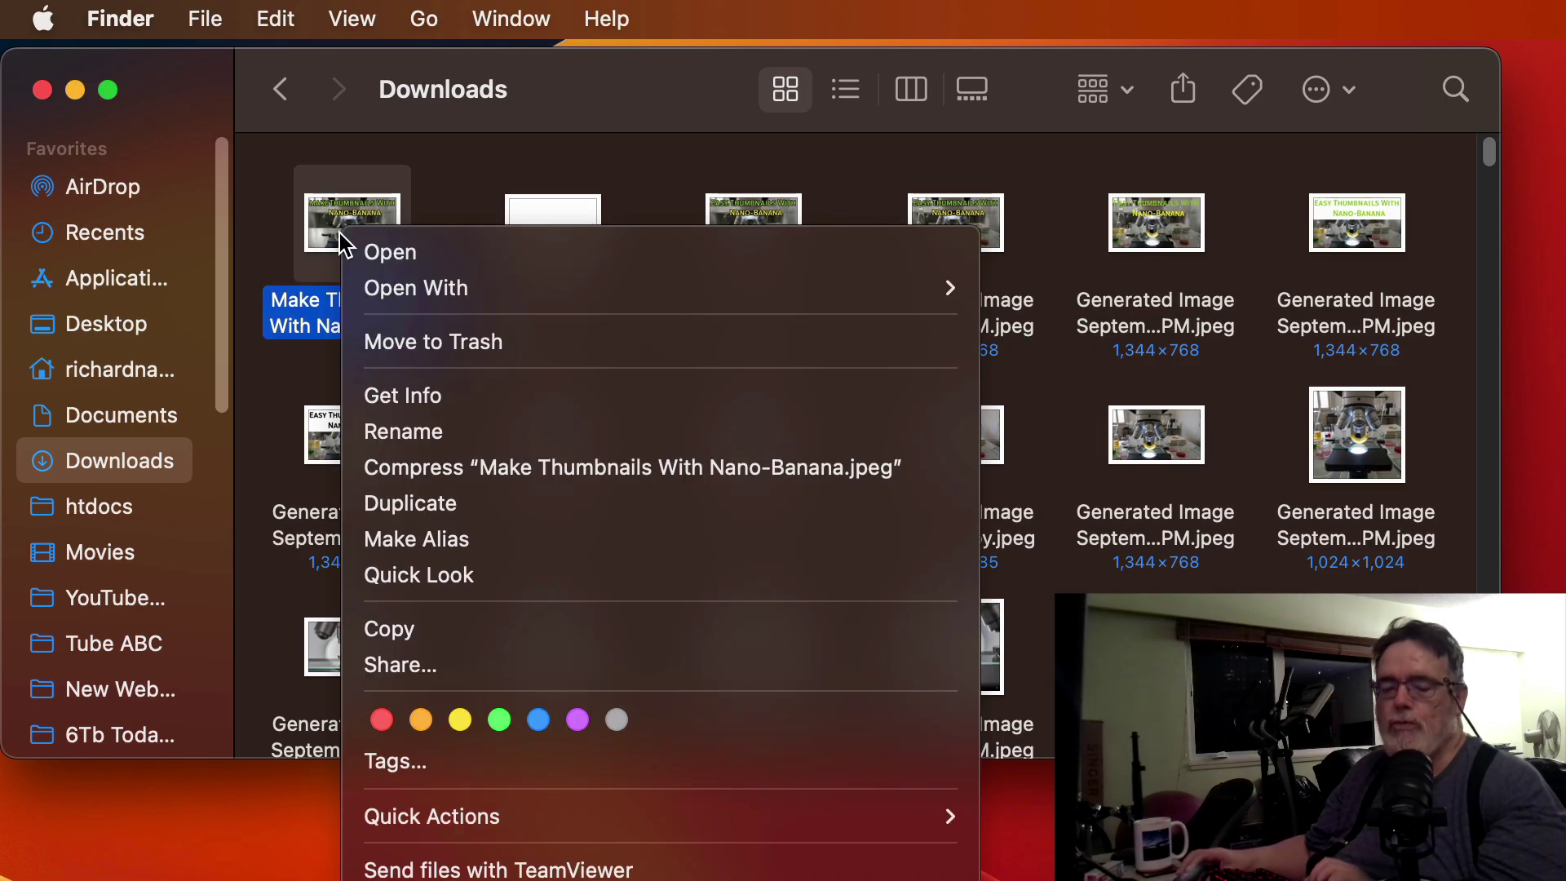
click(496, 400)
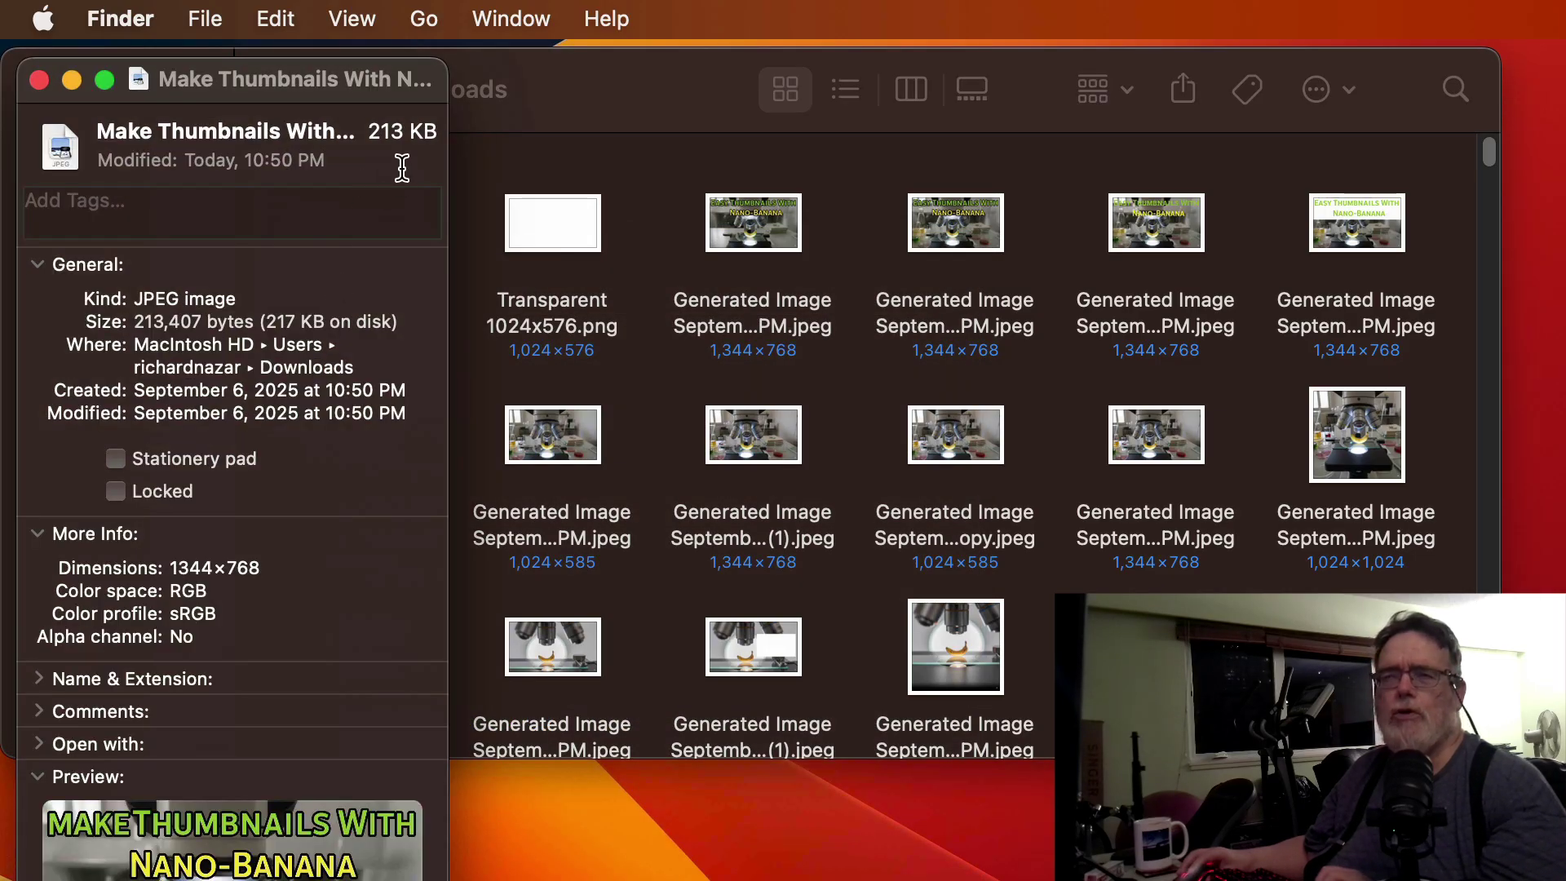
click(39, 80)
Open the Make Thumbnails With Nano-Banana JPEG in Preview
right_click(339, 244)
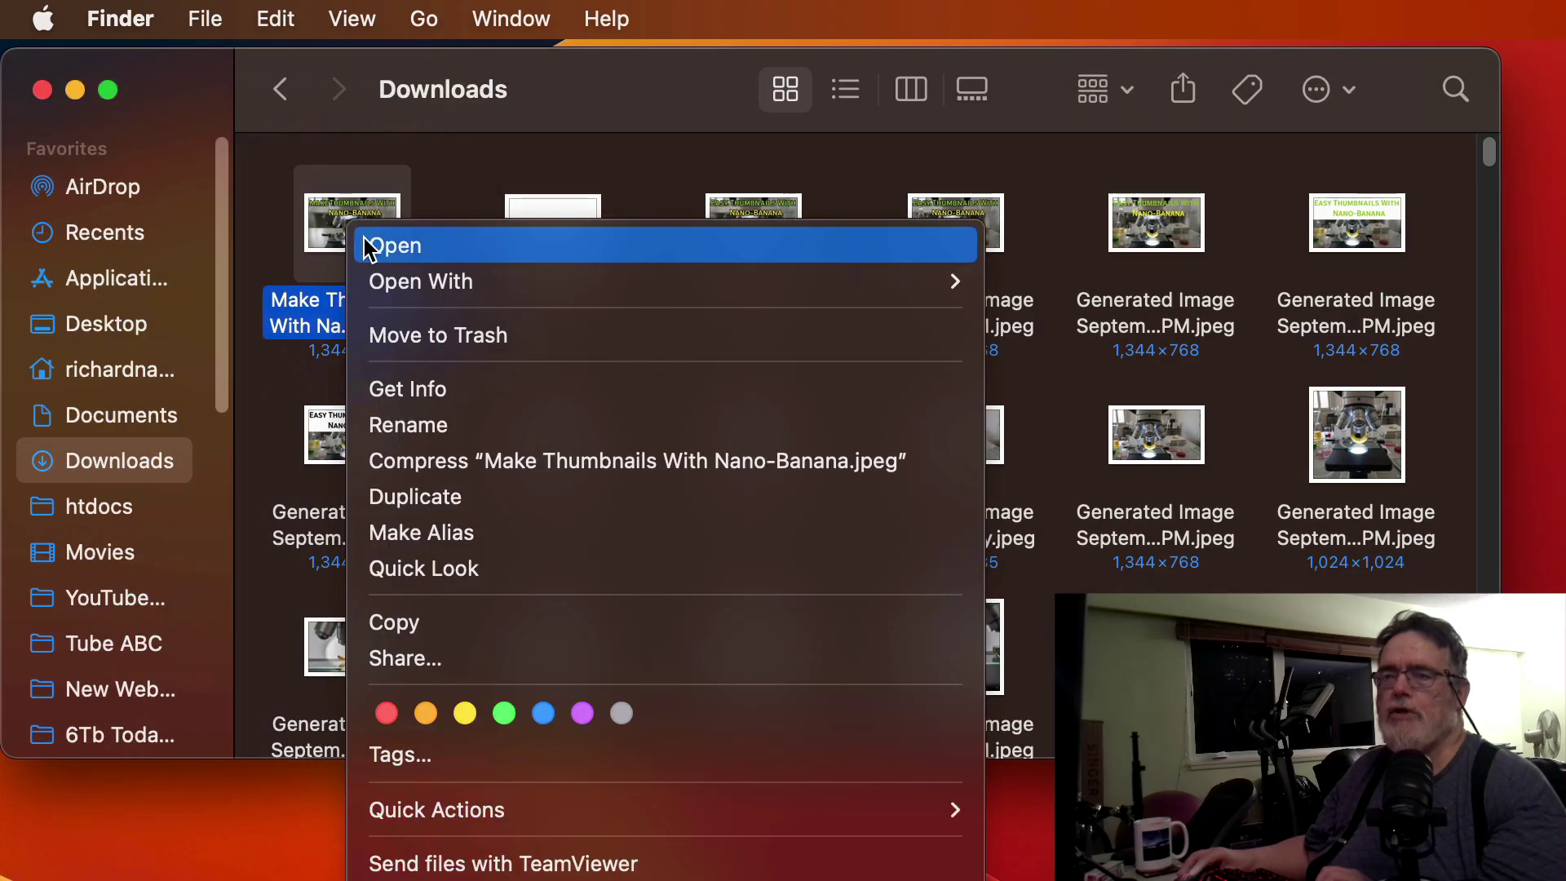
click(481, 251)
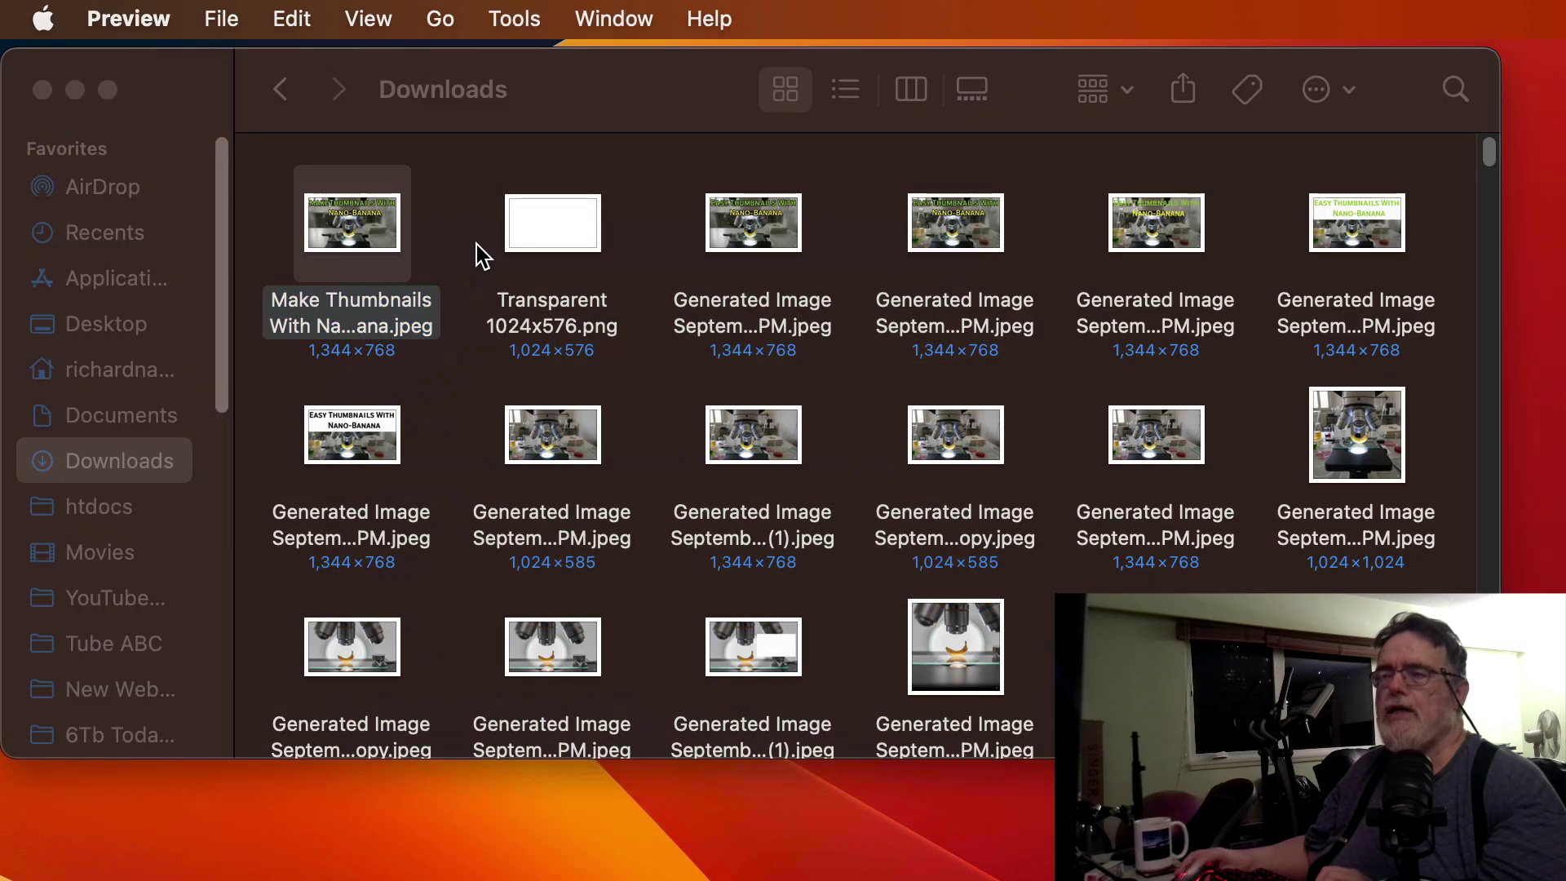